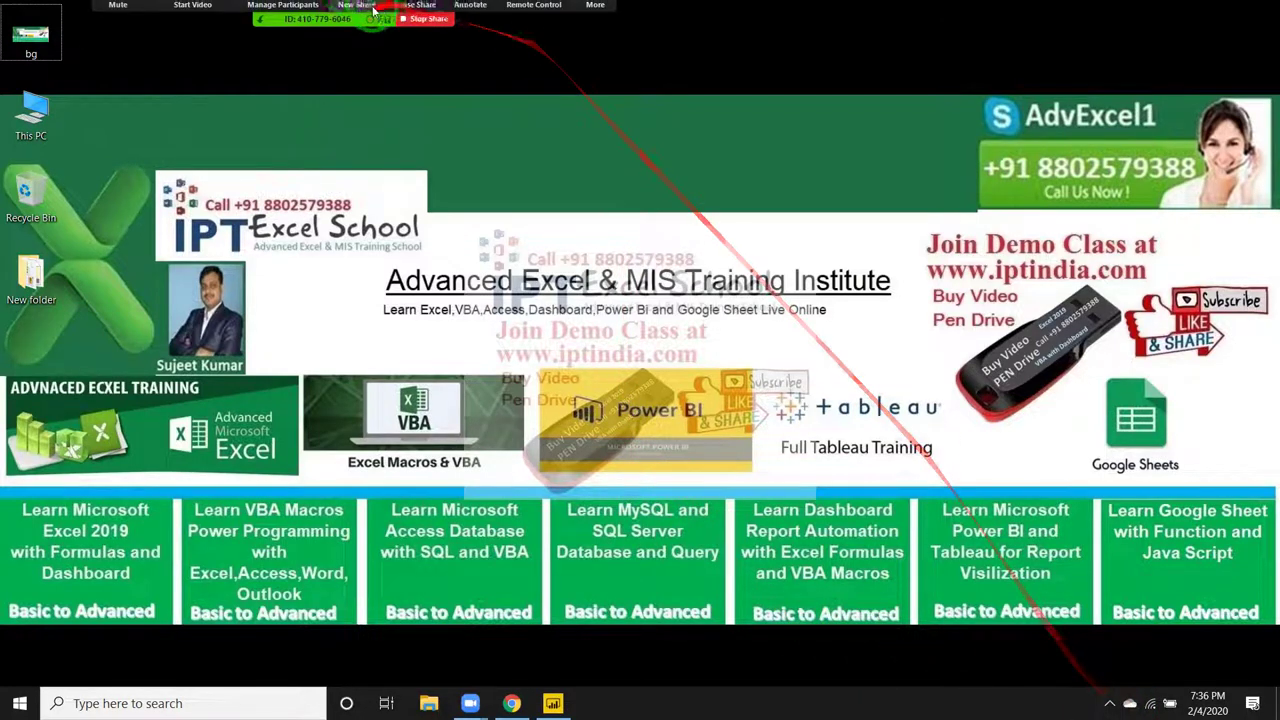
- Check and close the meeting participants list and the hidden notification-area icons
click(305, 13)
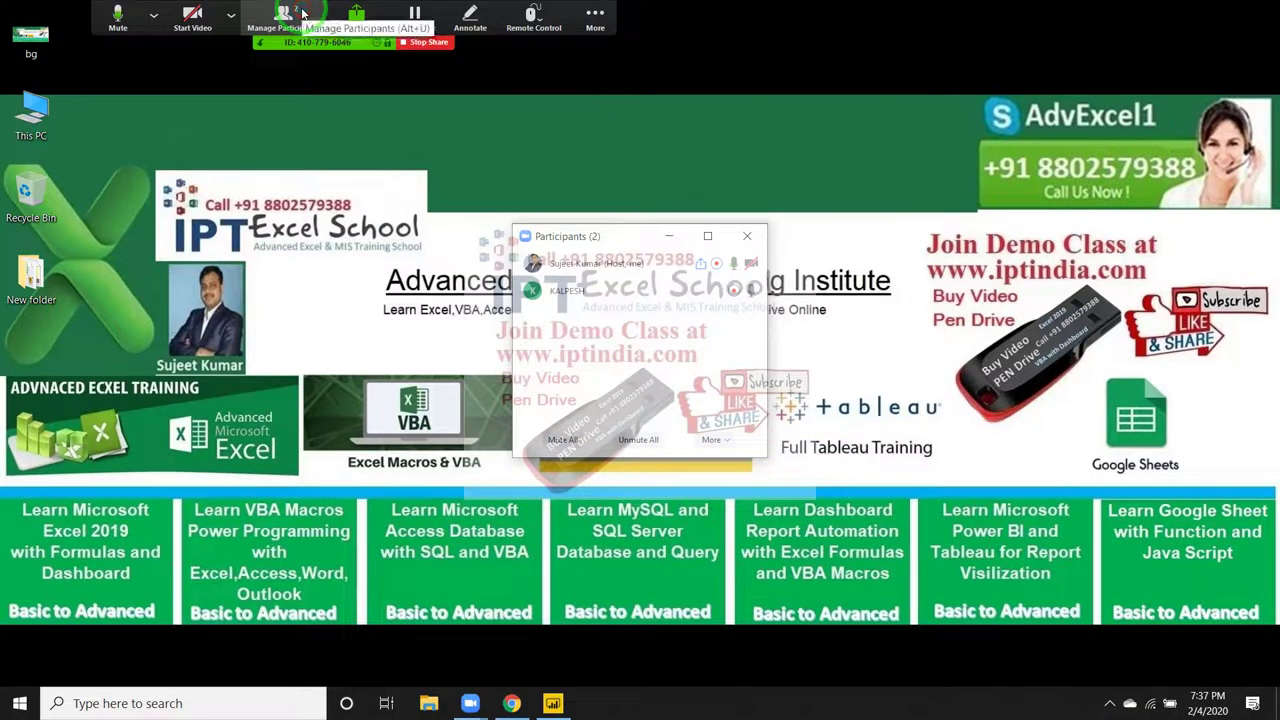
click(760, 239)
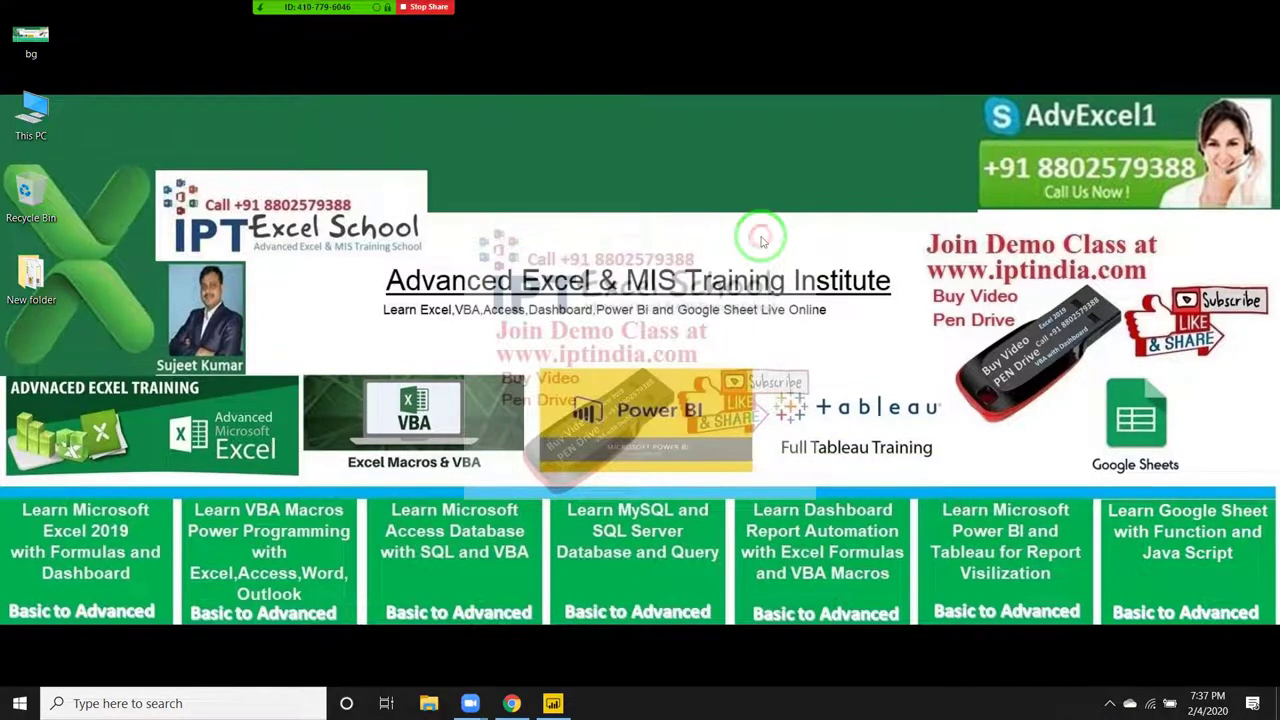
click(1110, 703)
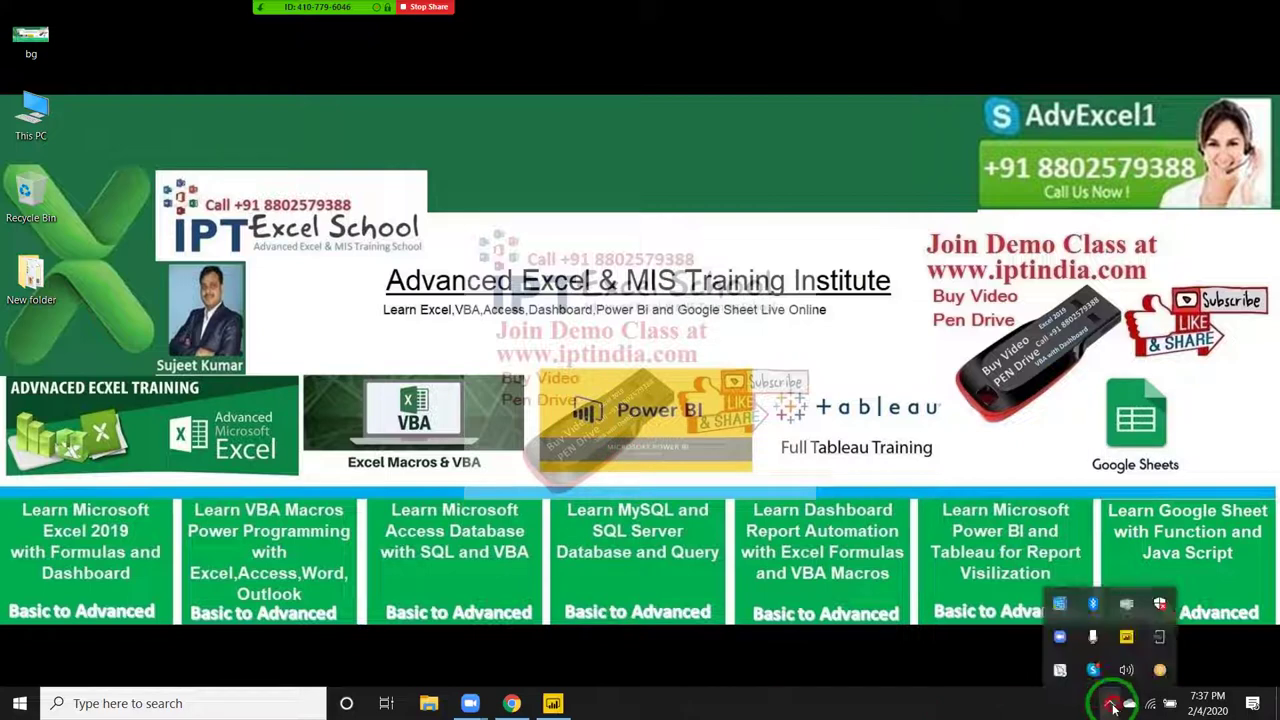
click(838, 574)
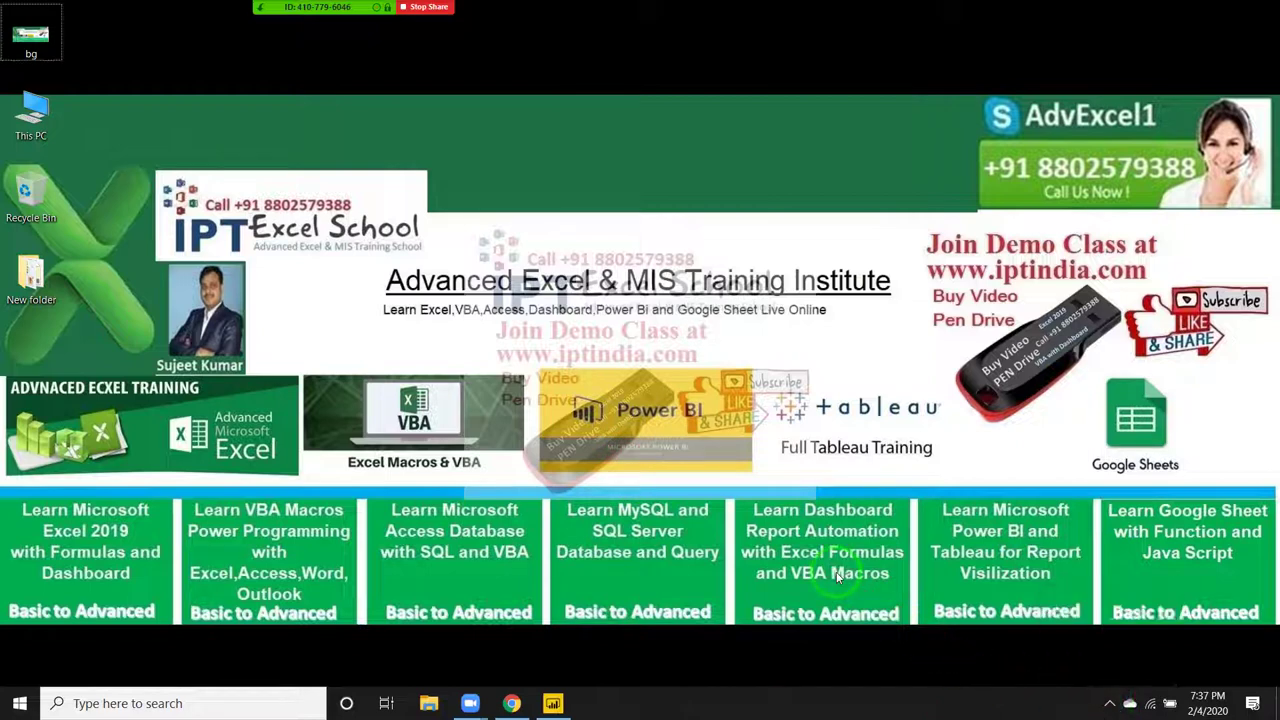
- Bring Power BI Desktop forward, reposition its start dialog, and glance at Recent sources
mouse_move(574, 708)
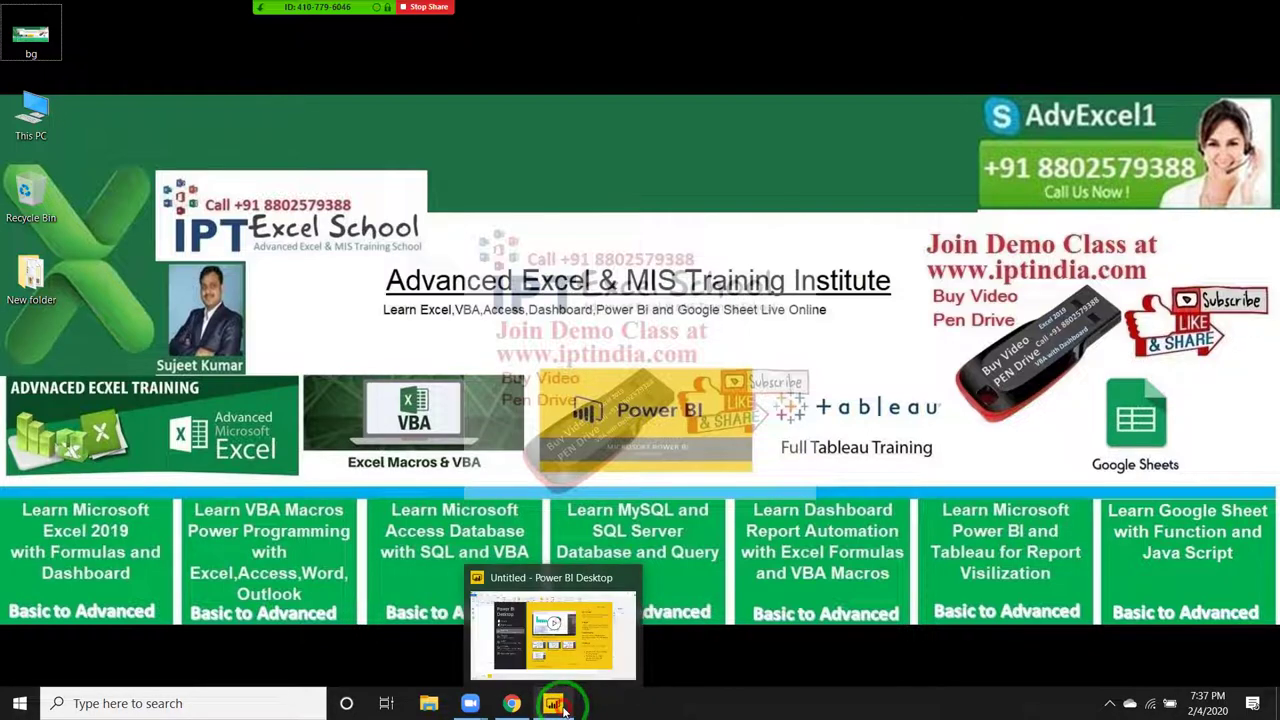
click(563, 707)
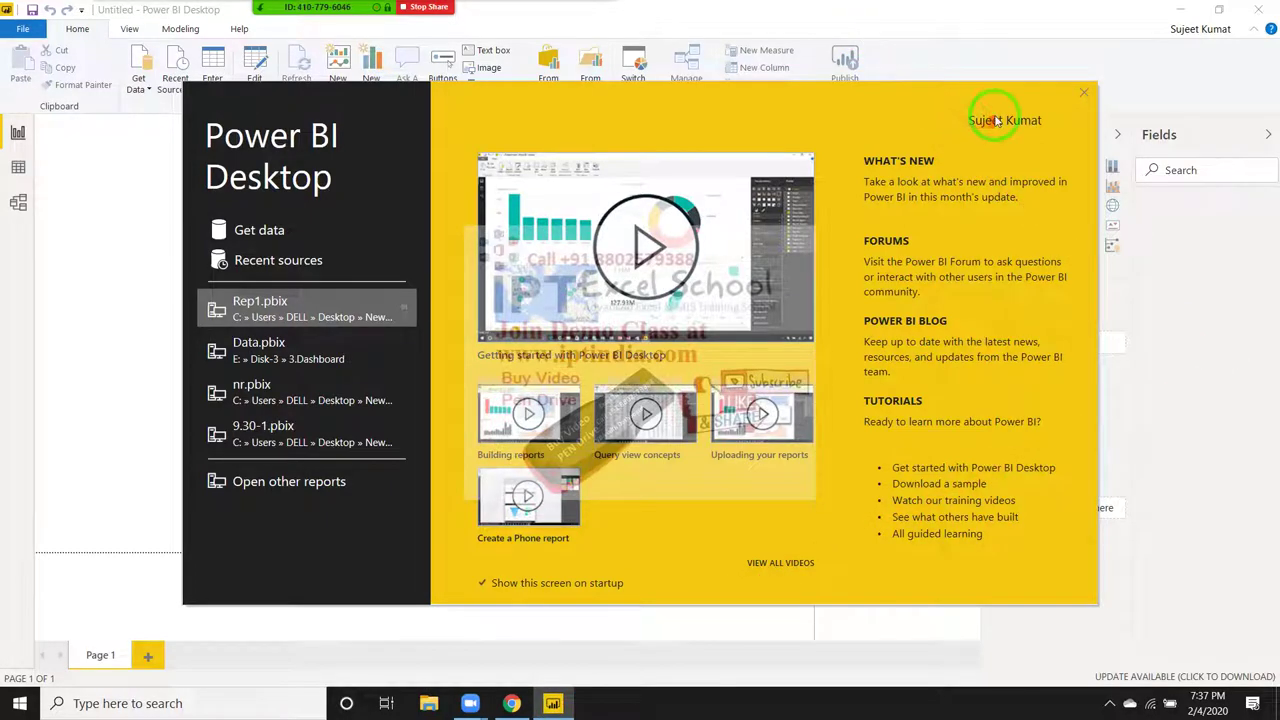
drag(606, 120, 505, 137)
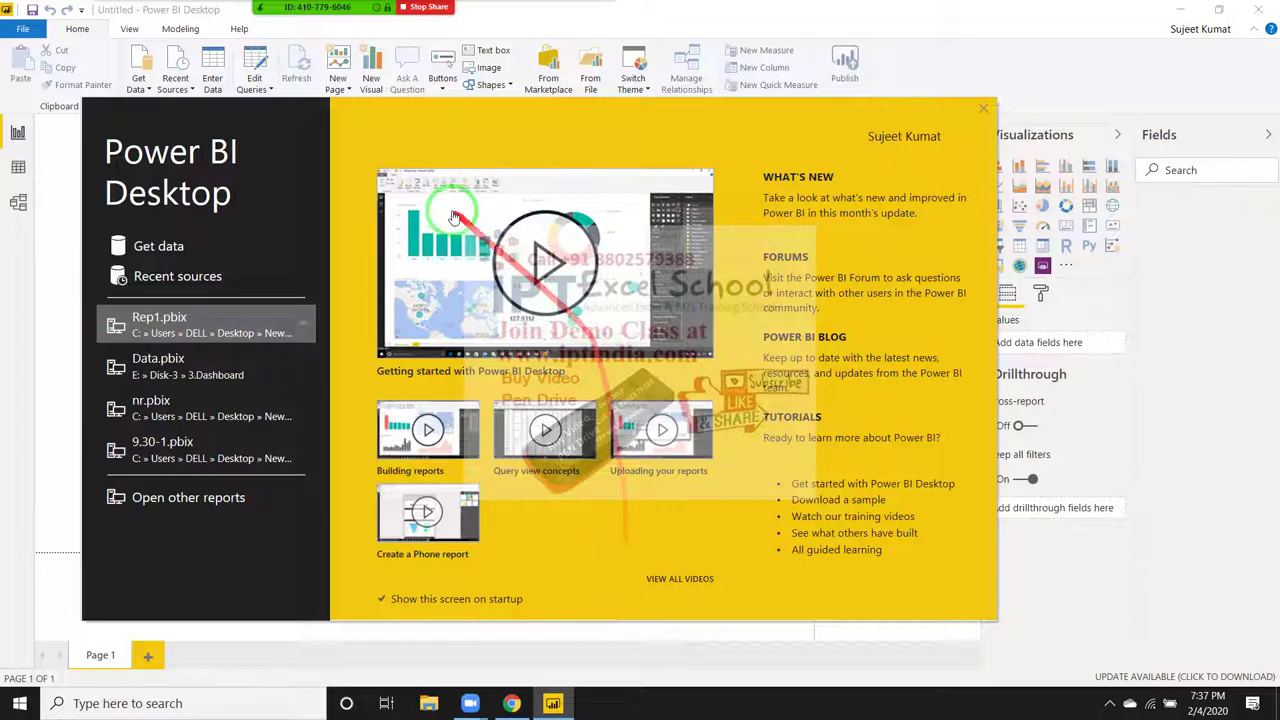
mouse_move(425, 132)
mouse_down()
mouse_move(477, 72)
mouse_move(457, 97)
mouse_up()
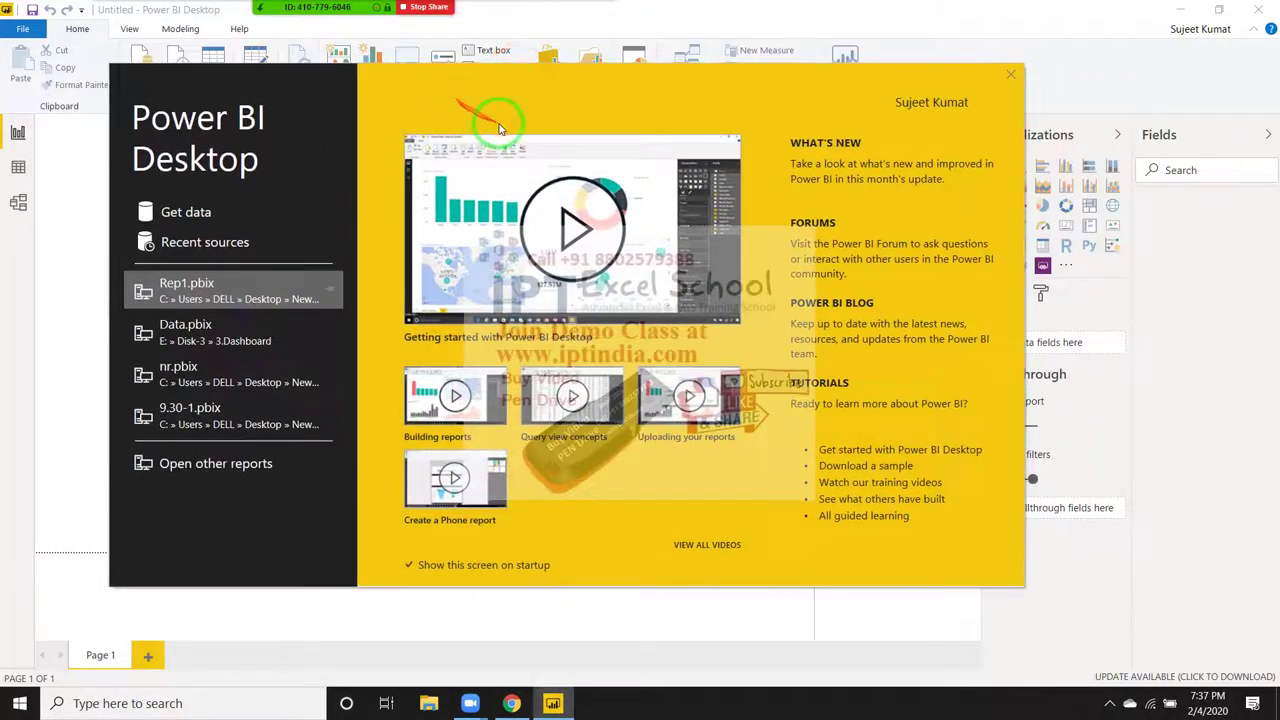
drag(579, 84, 532, 78)
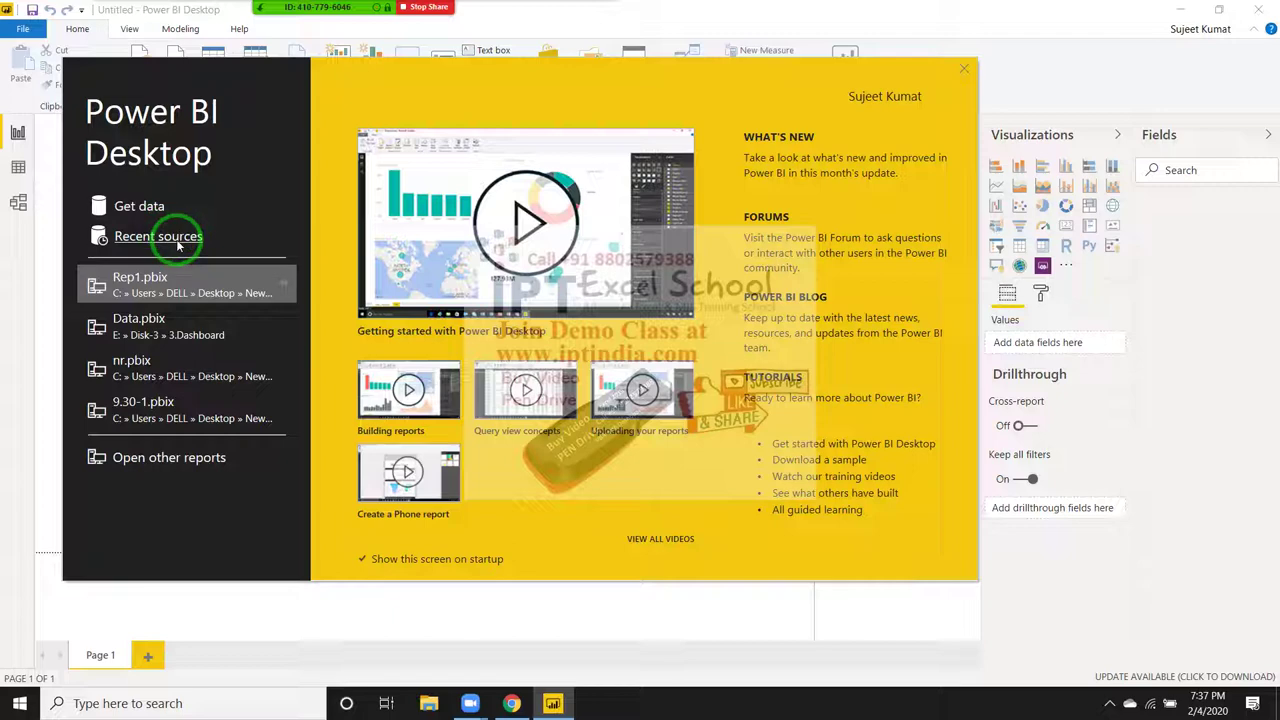
click(158, 236)
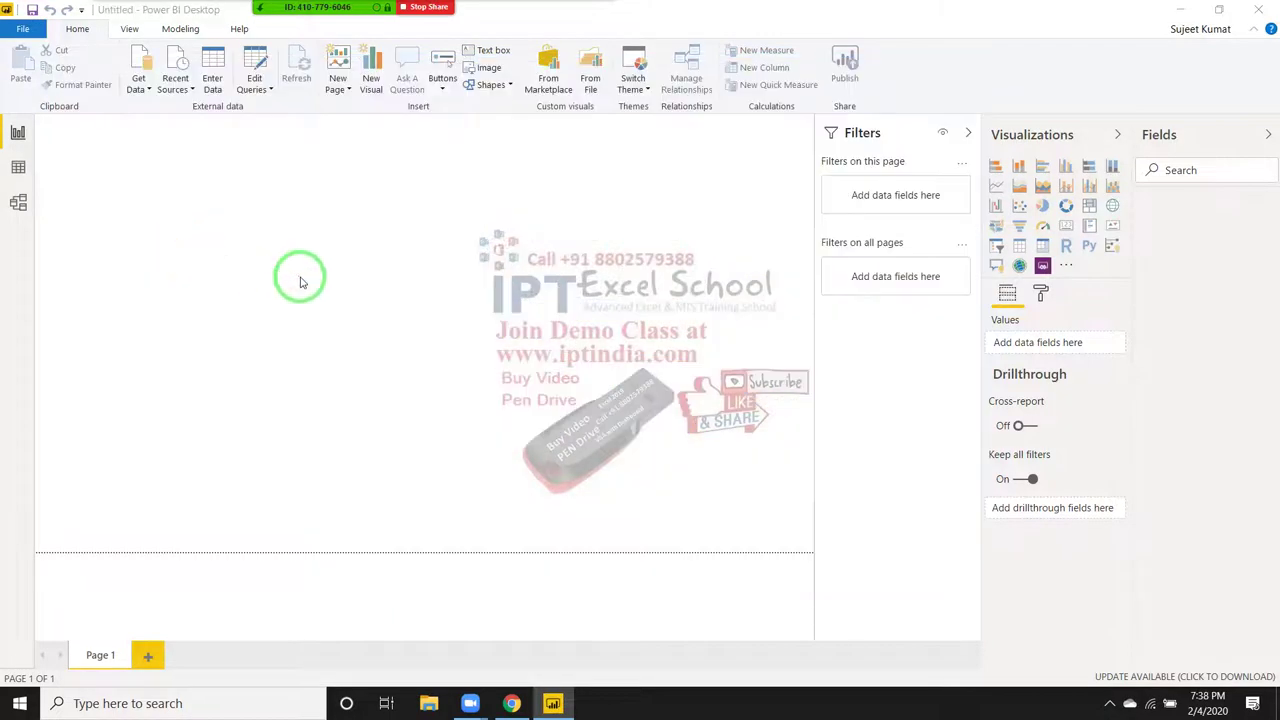
click(423, 306)
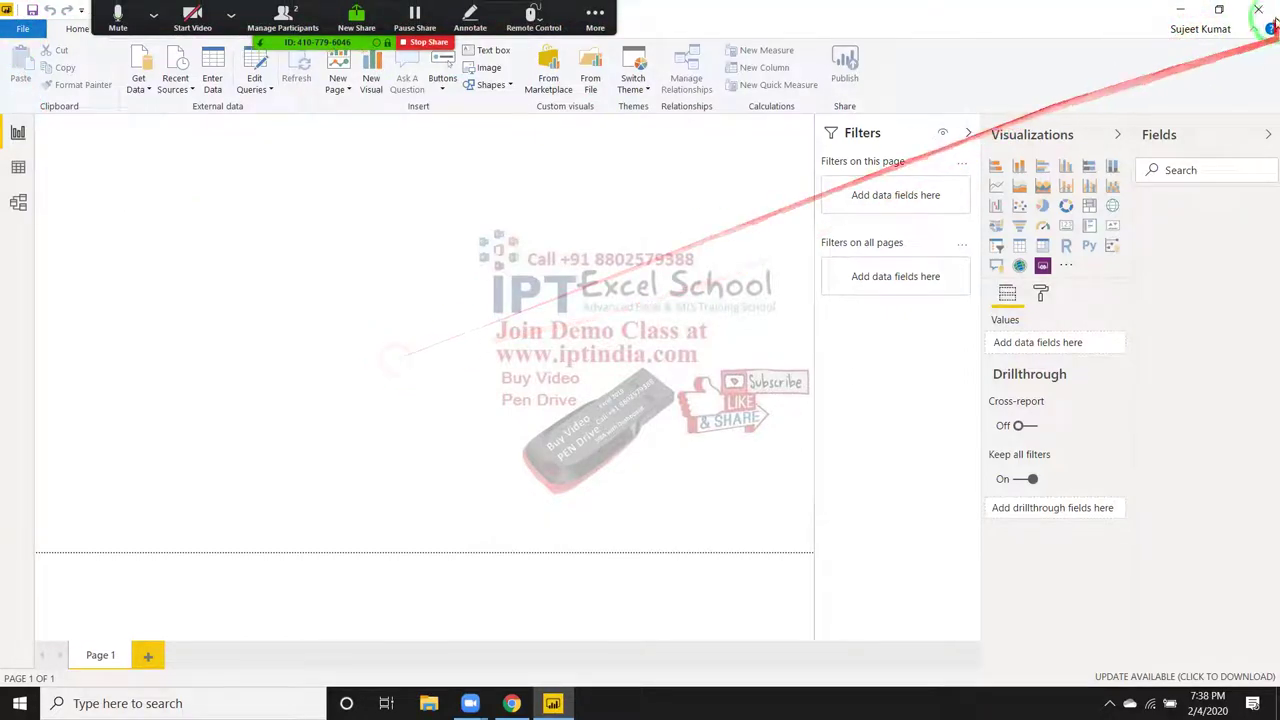
- Close Power BI Desktop and relaunch it by searching 'po' in the Start menu, dismissing focus assist
click(1258, 9)
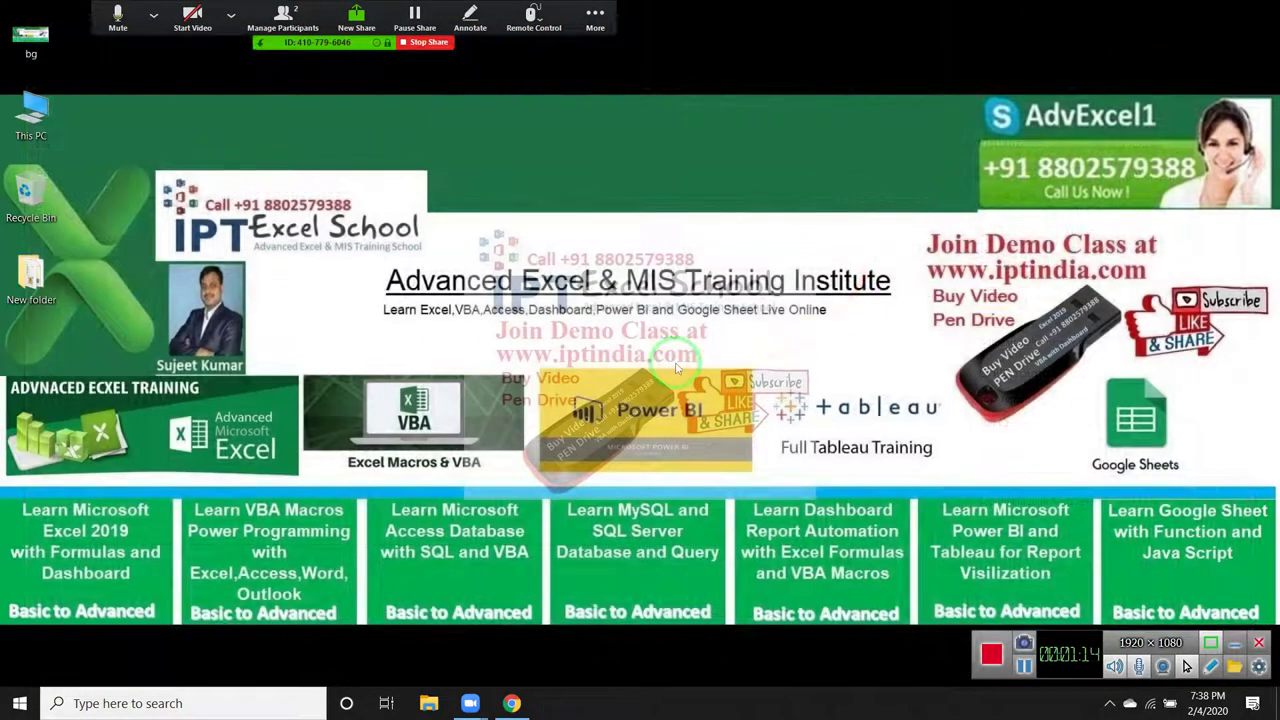
key(super)
text(po)
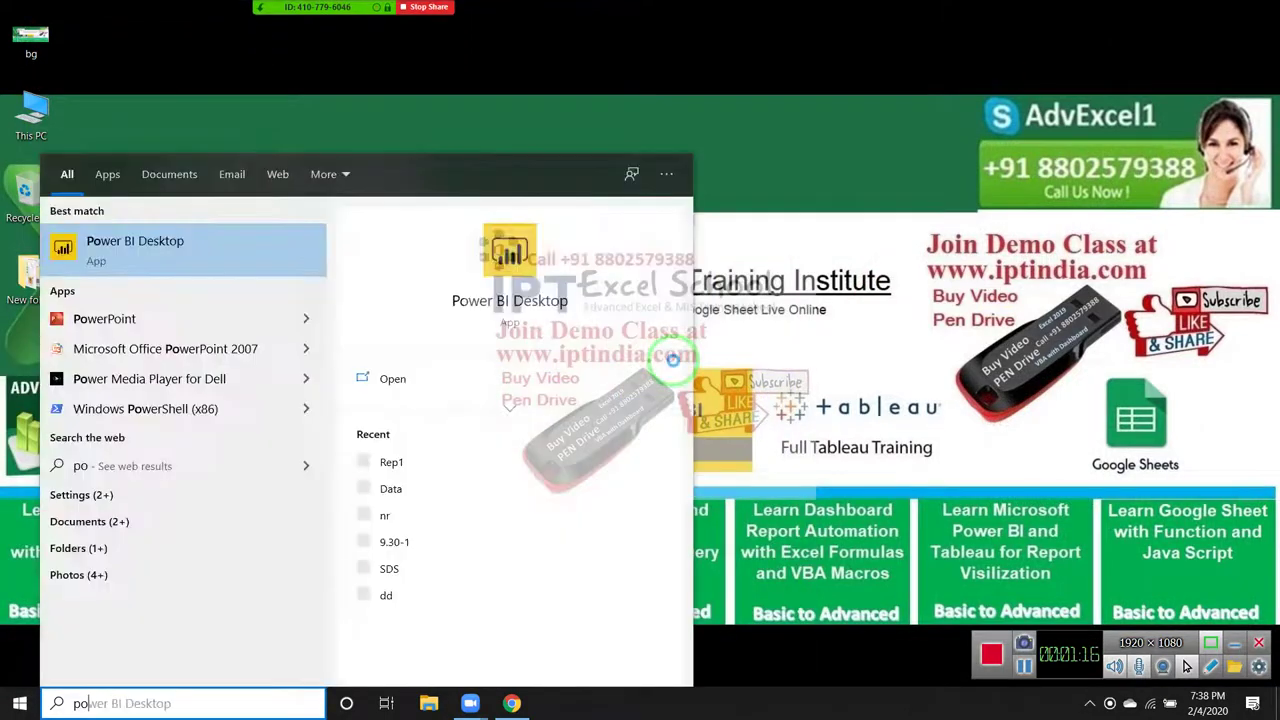
click(546, 279)
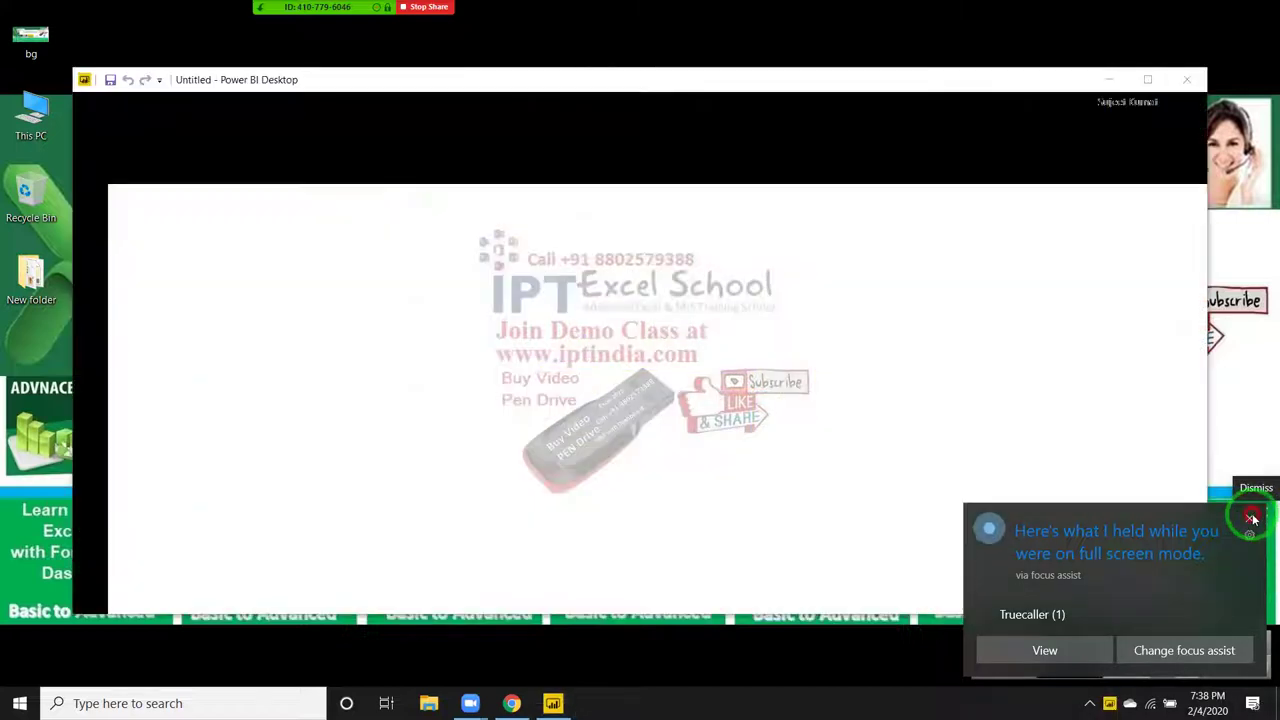
click(1251, 519)
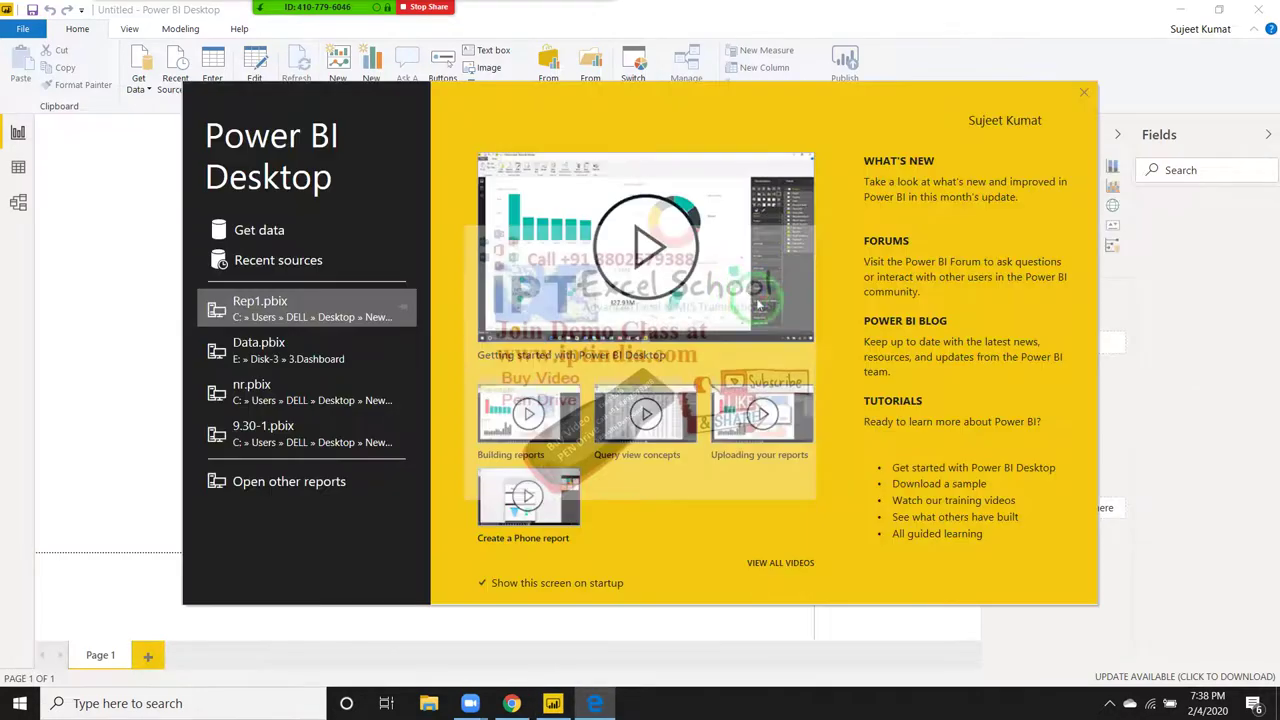
click(758, 305)
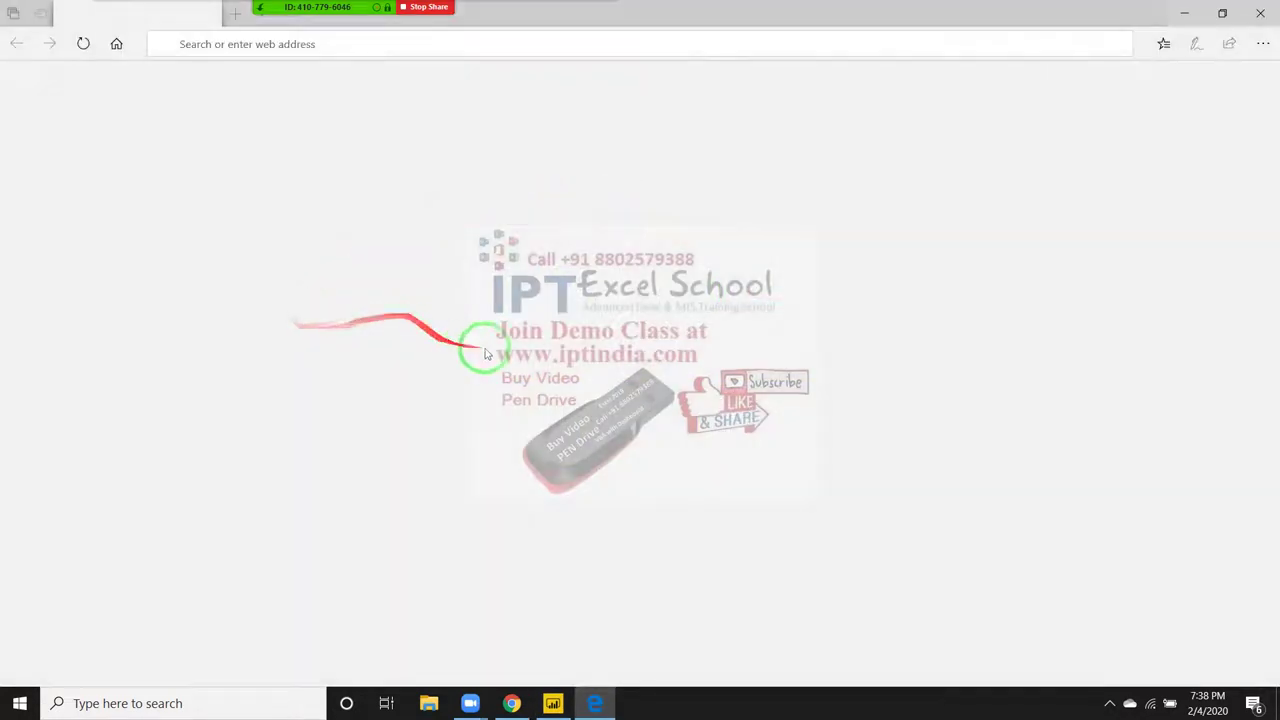
- Close the Edge window and start playing the getting-started video
click(1270, 10)
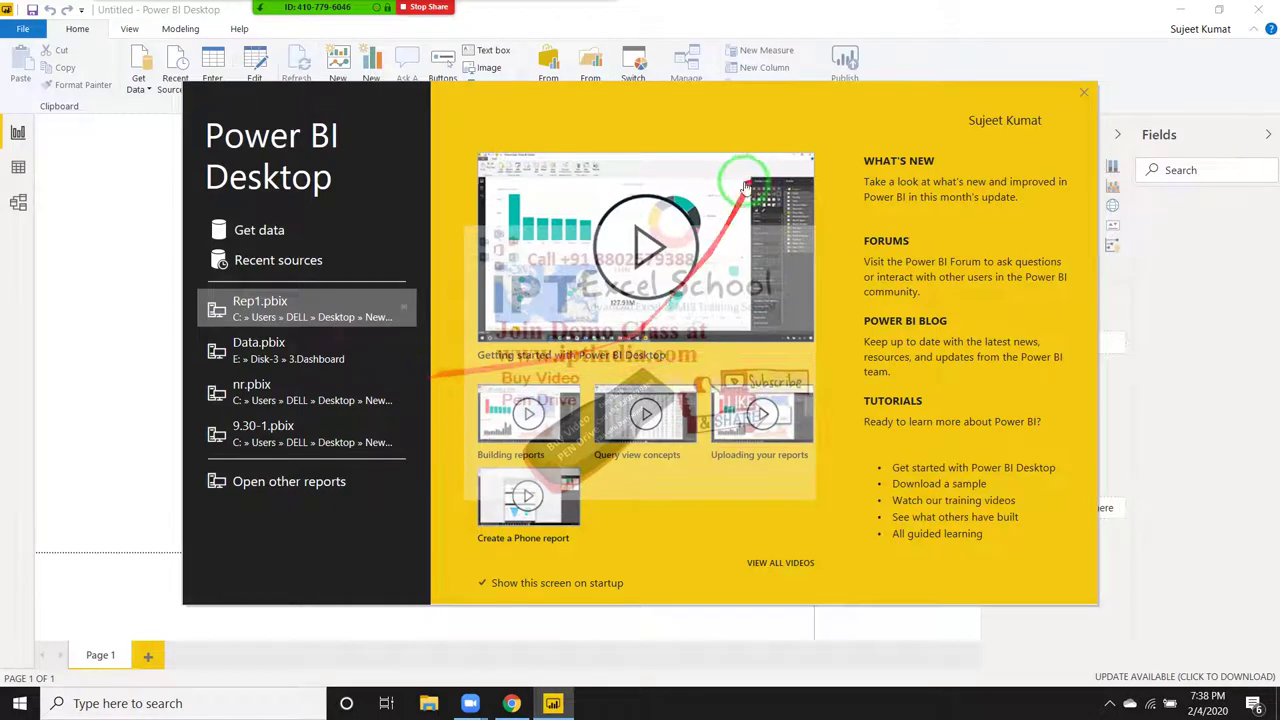
drag(598, 178, 560, 228)
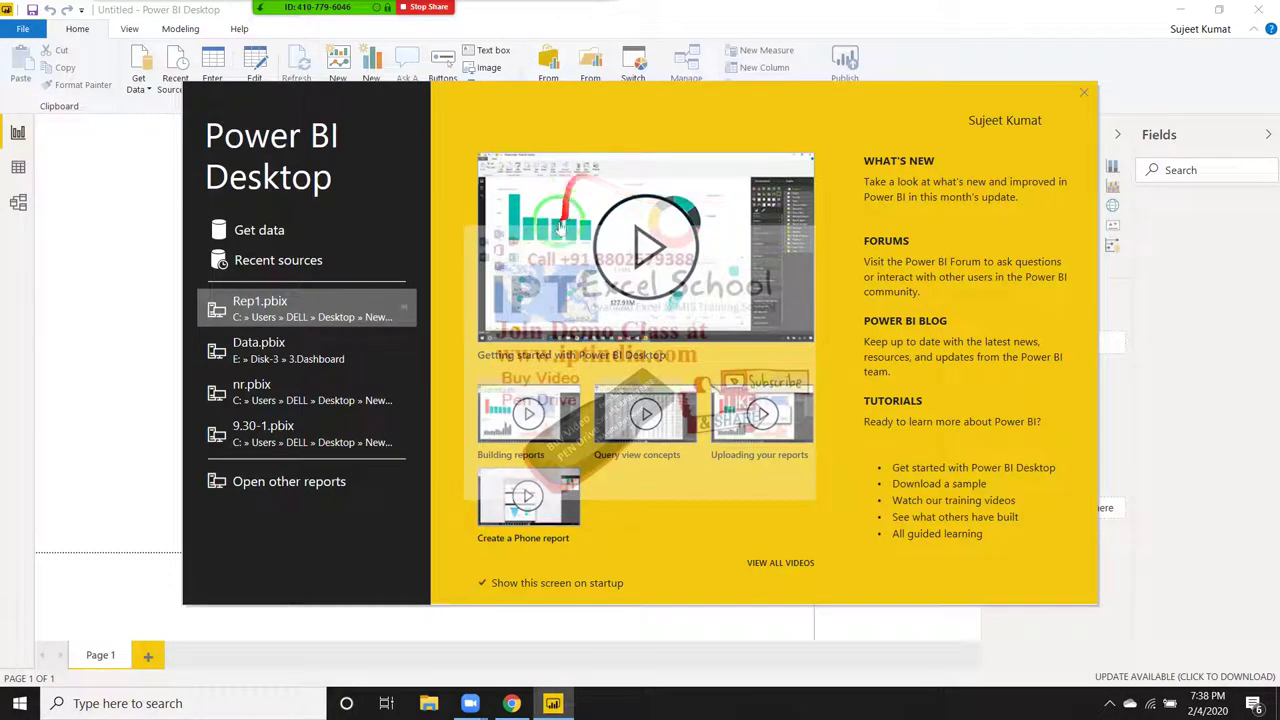
click(645, 248)
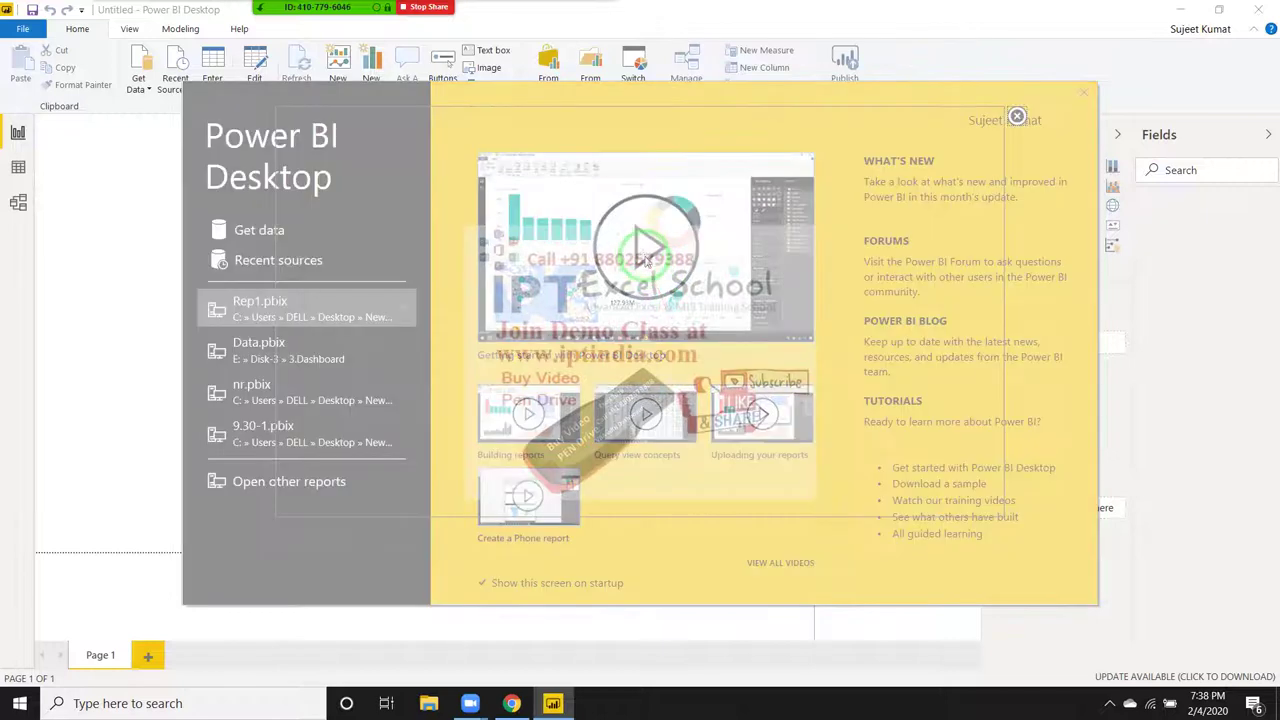
click(661, 325)
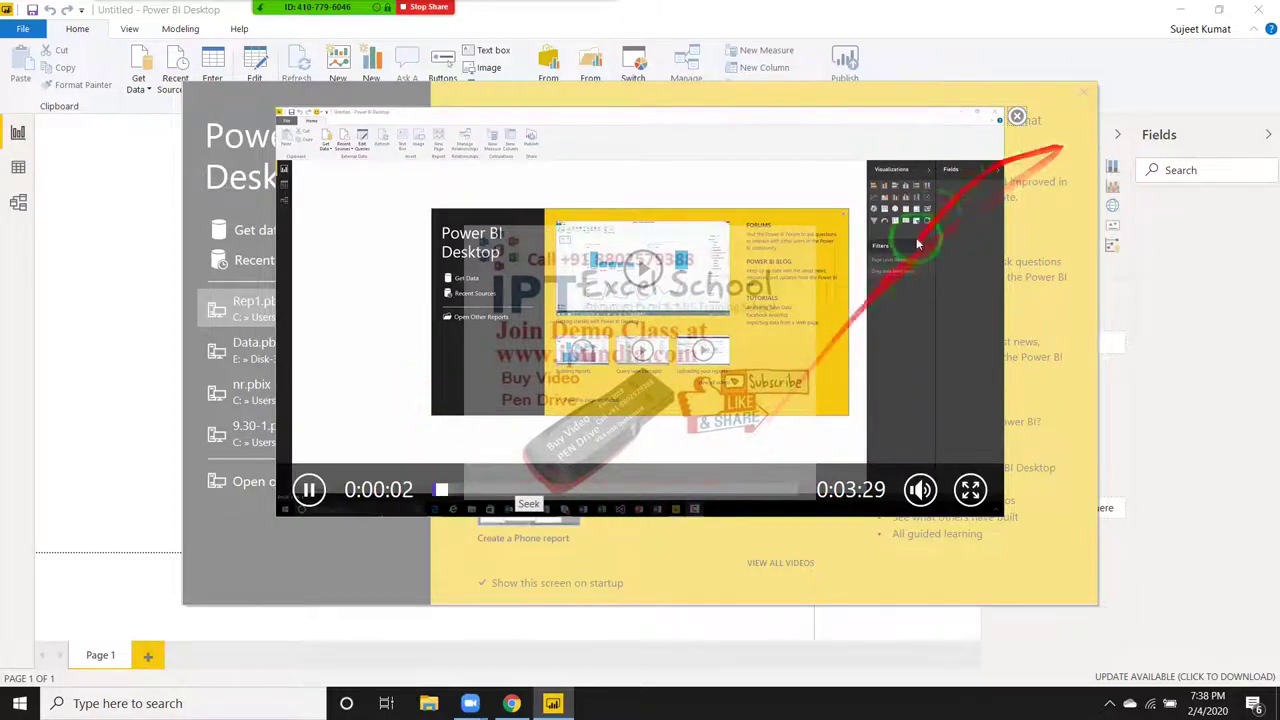
- Close the video player and dismiss the start screen to reveal the blank canvas
click(1016, 116)
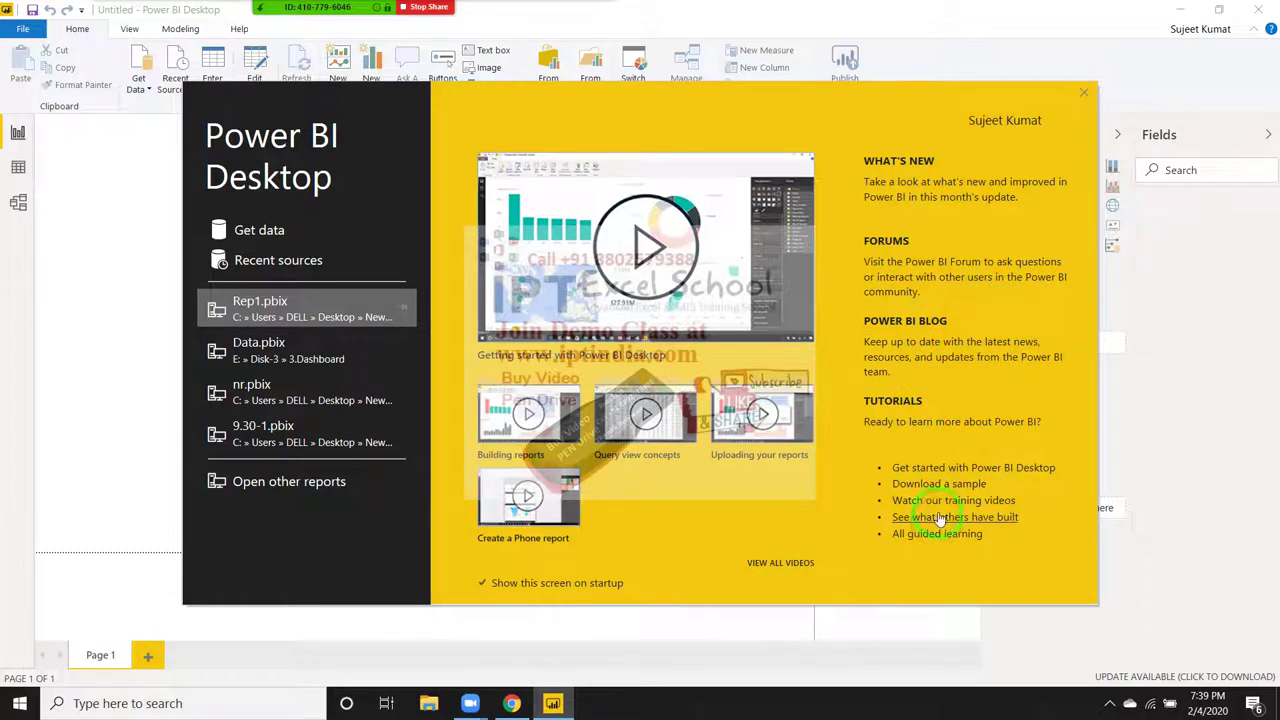
drag(740, 125, 678, 130)
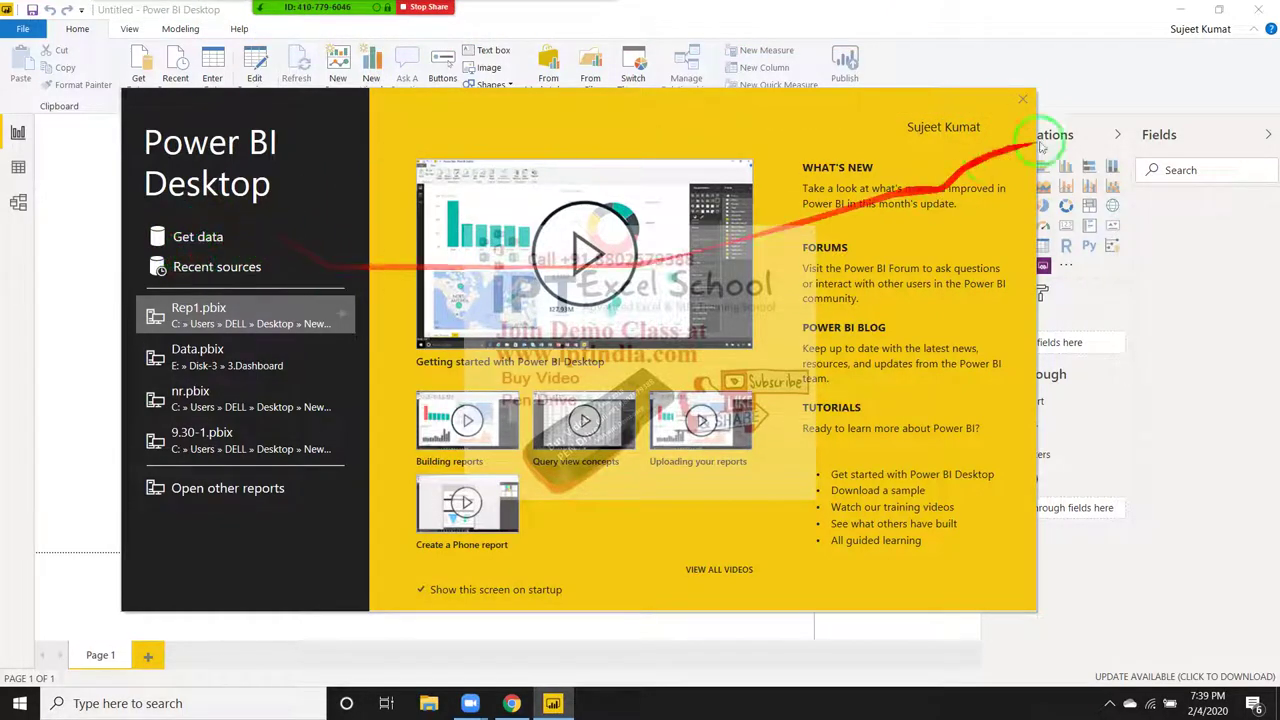
click(1024, 98)
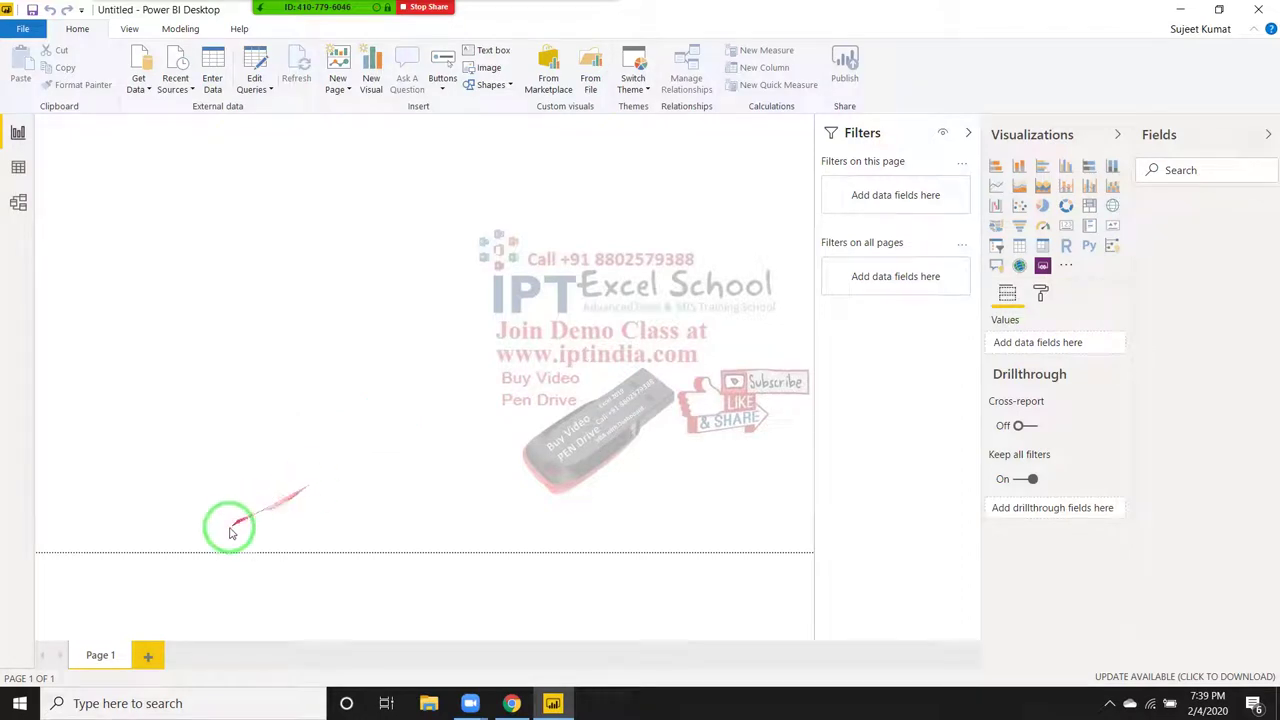
- Create Page 2 and Page 3 from the + tab, then go back to Page 1
click(148, 655)
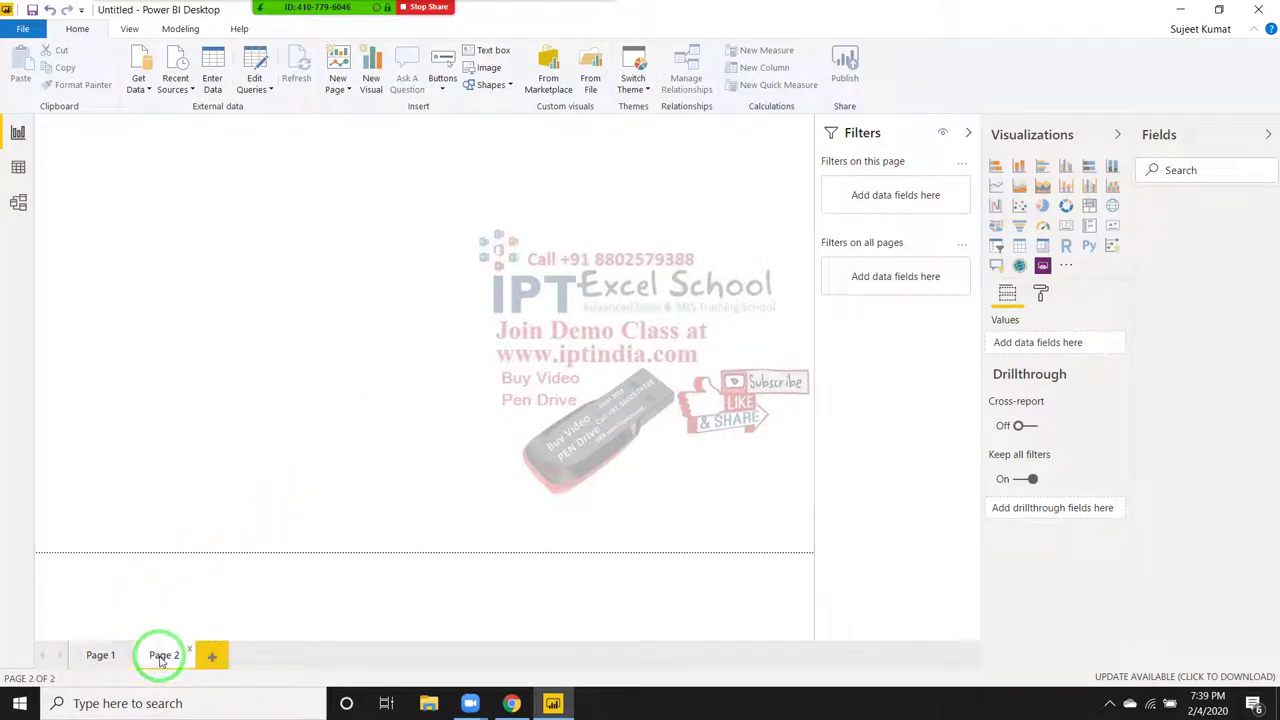
click(210, 655)
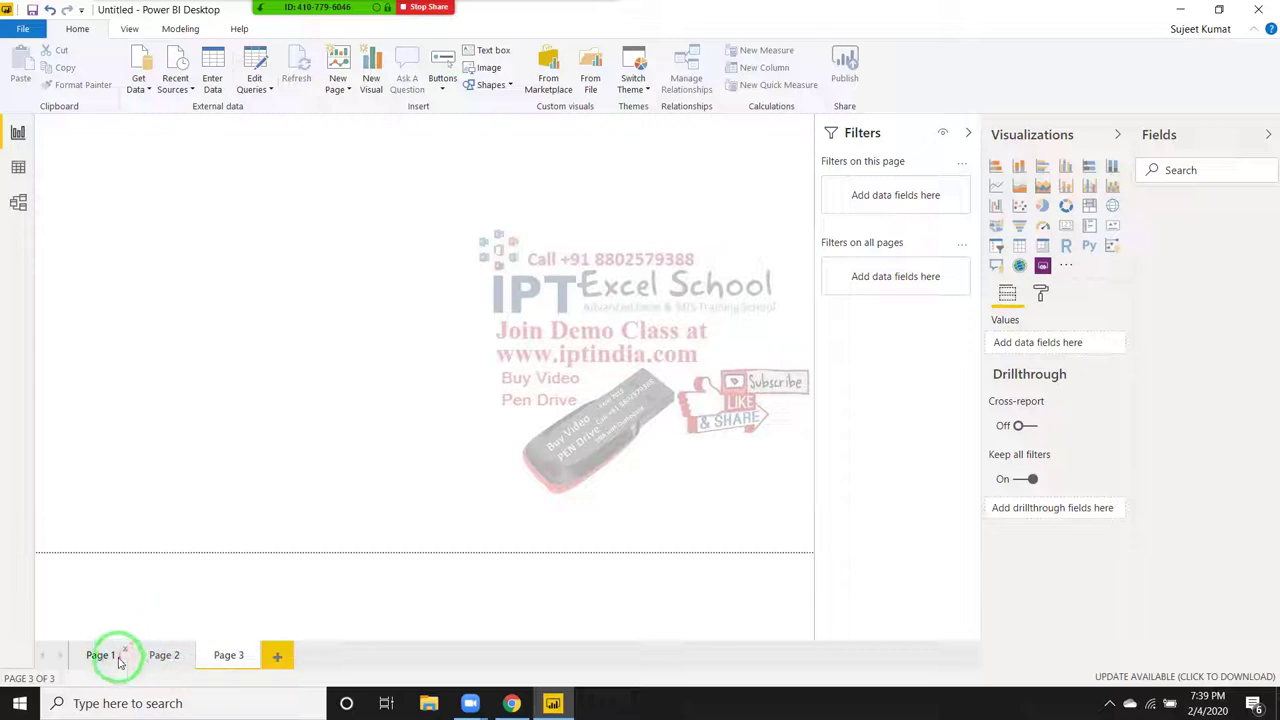
click(112, 658)
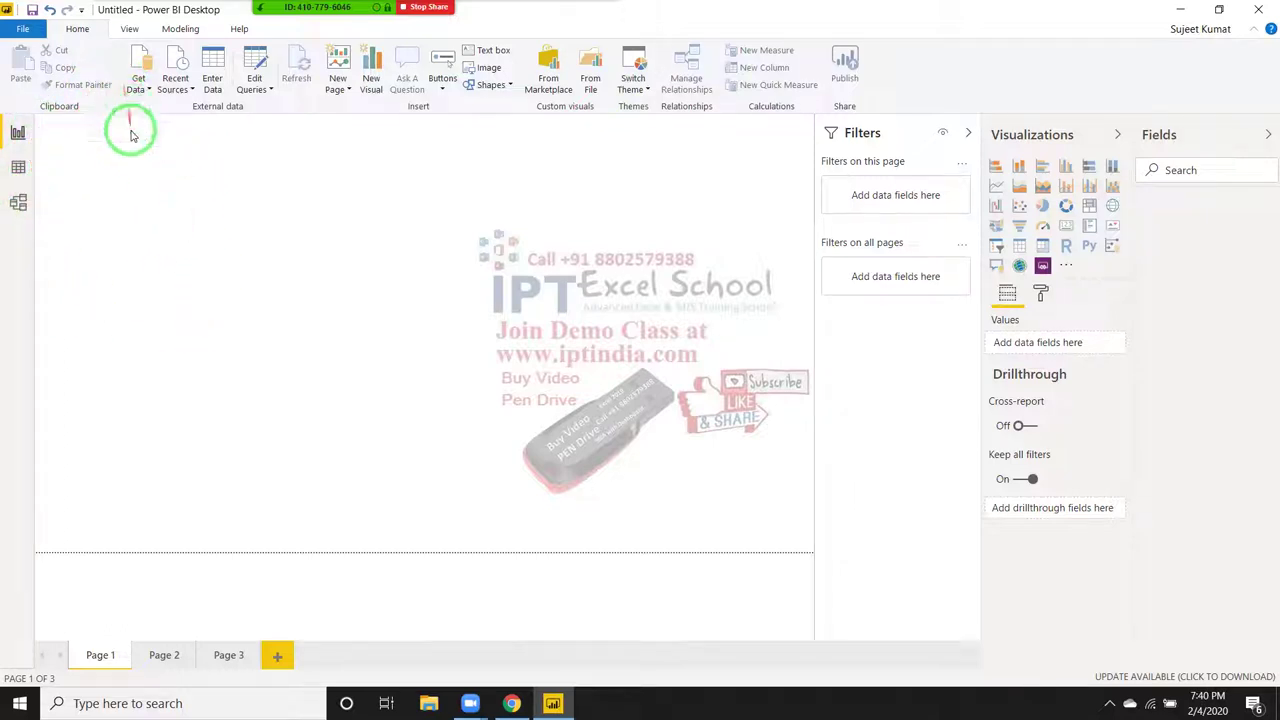
- Pick Excel workbook as the data source and open the Data.xls file
click(141, 90)
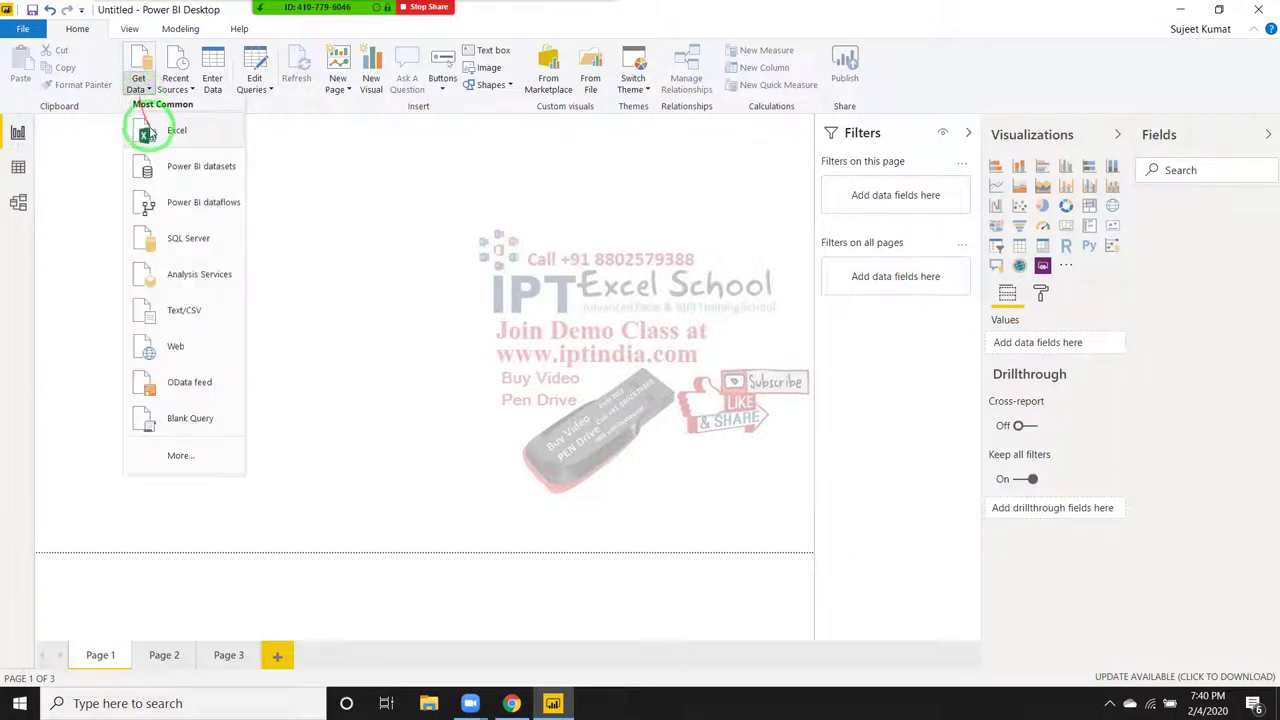
click(149, 134)
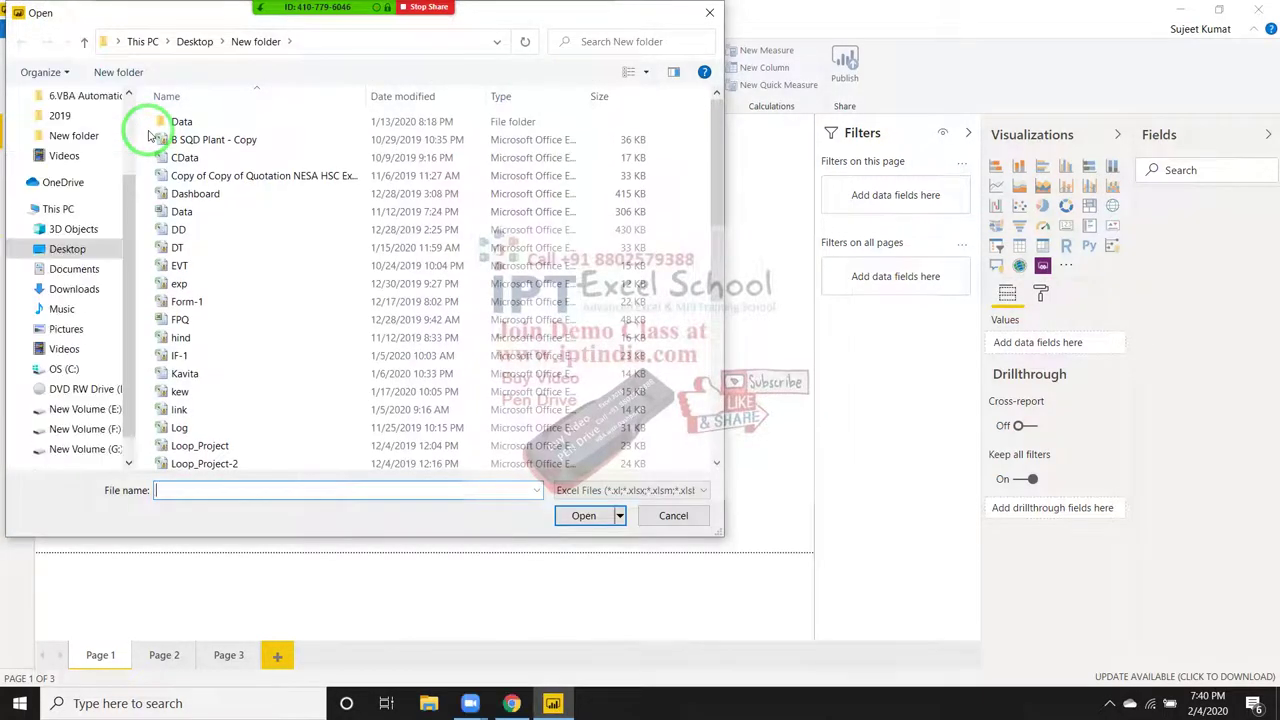
drag(158, 10, 180, 97)
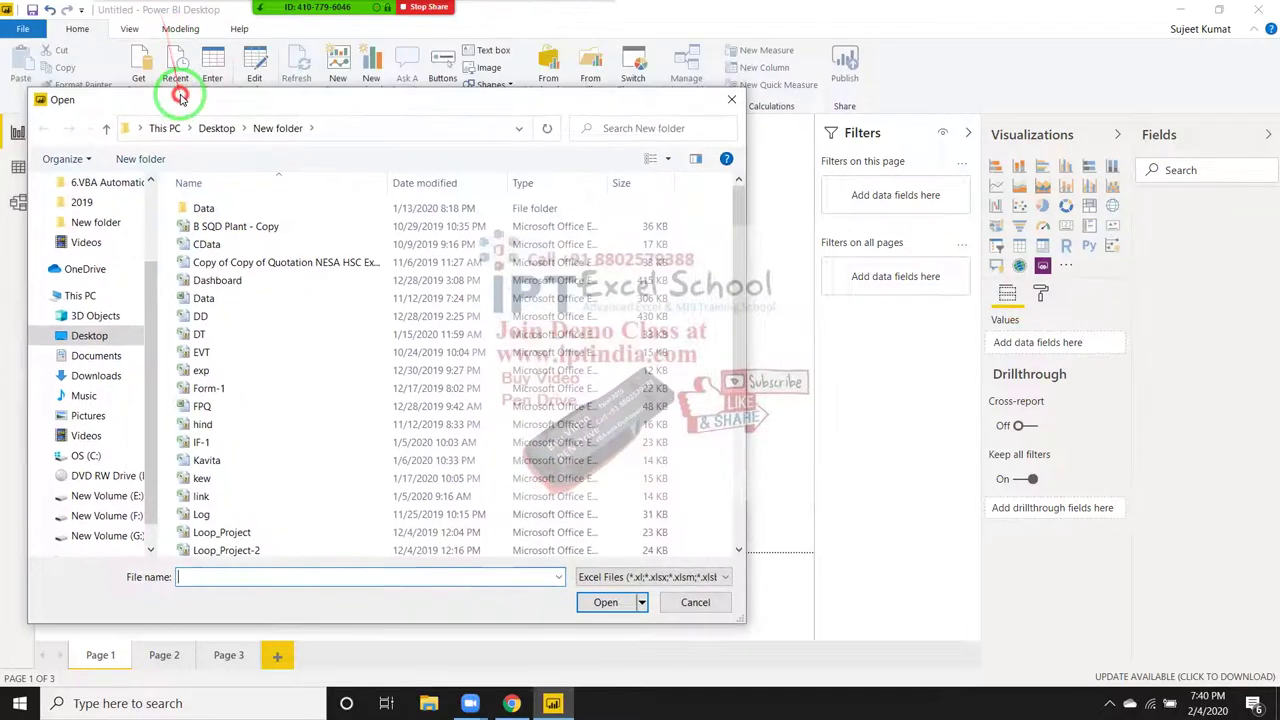
click(223, 300)
click(607, 604)
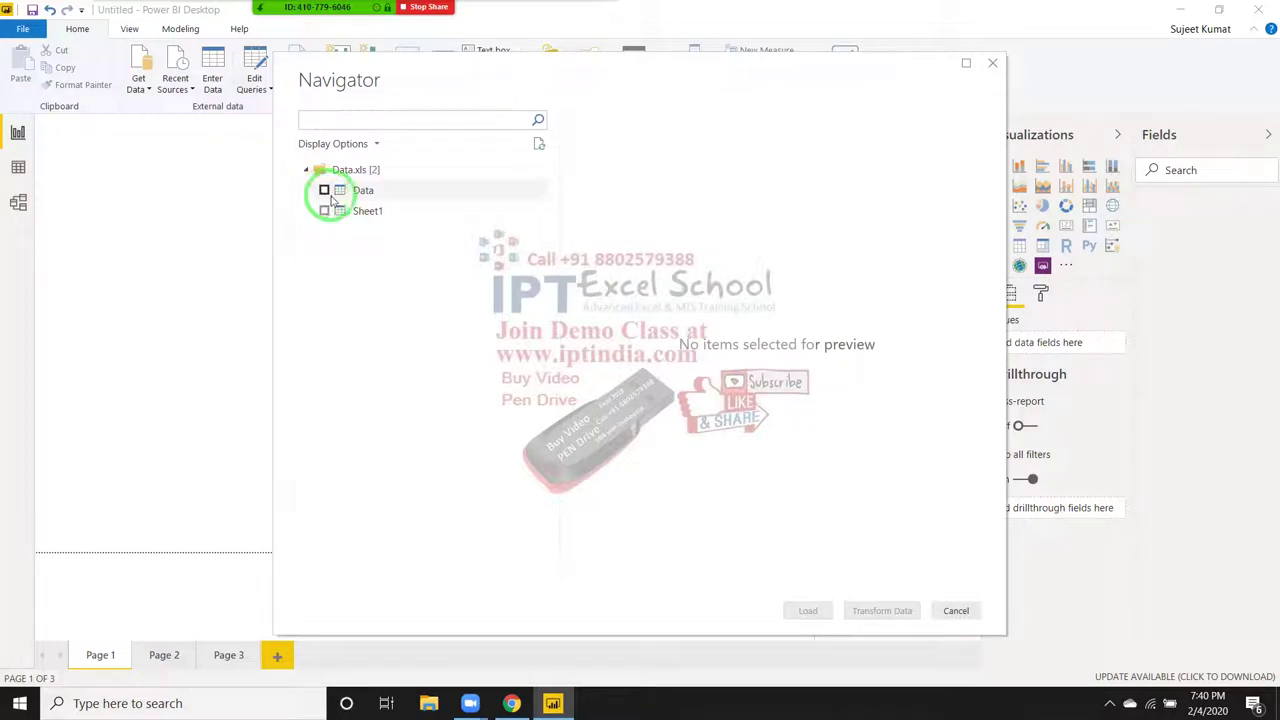
- Preview the Data and Sheet1 sheets in Navigator, then tick Data and load it
click(350, 194)
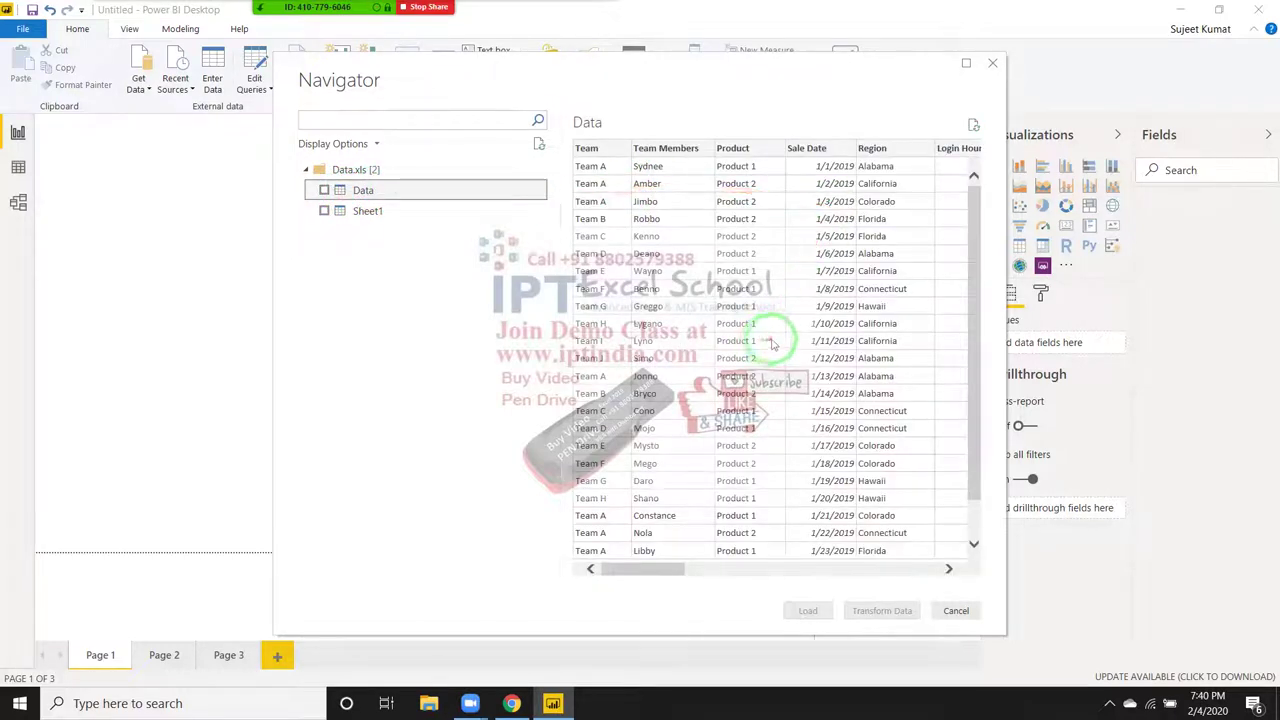
mouse_move(612, 569)
mouse_down()
mouse_move(847, 579)
mouse_move(570, 541)
mouse_up()
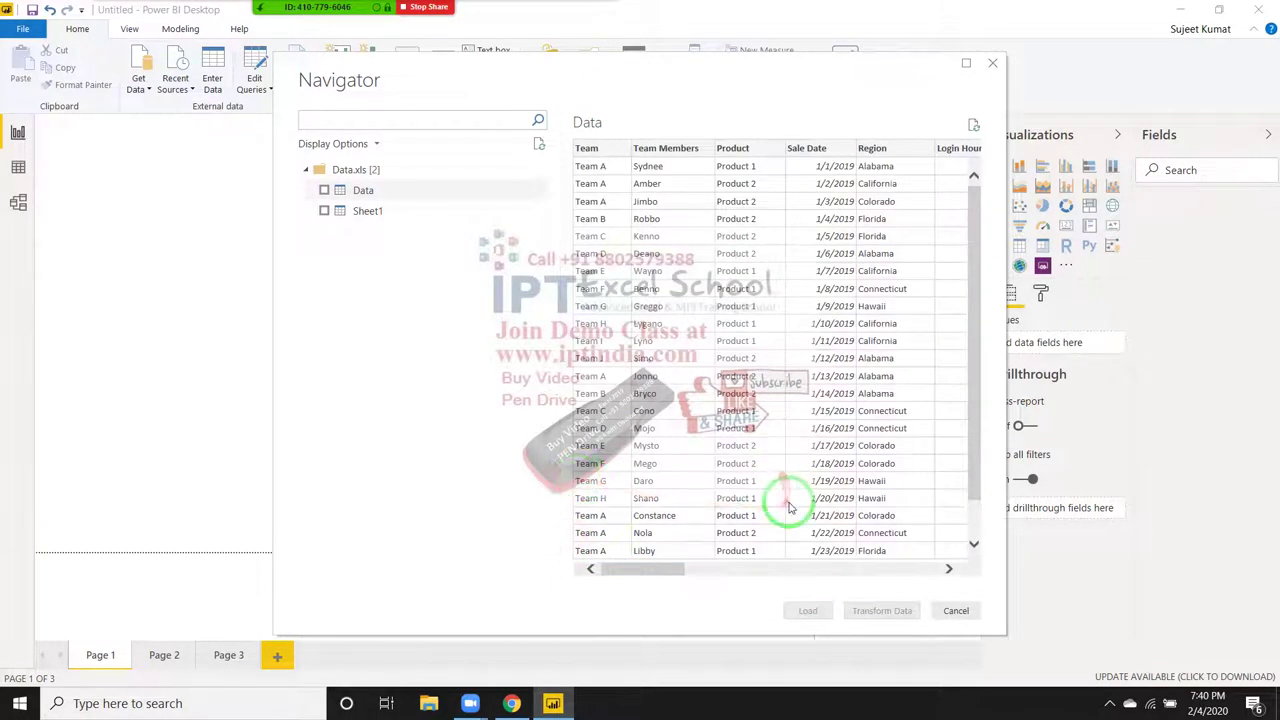
click(397, 216)
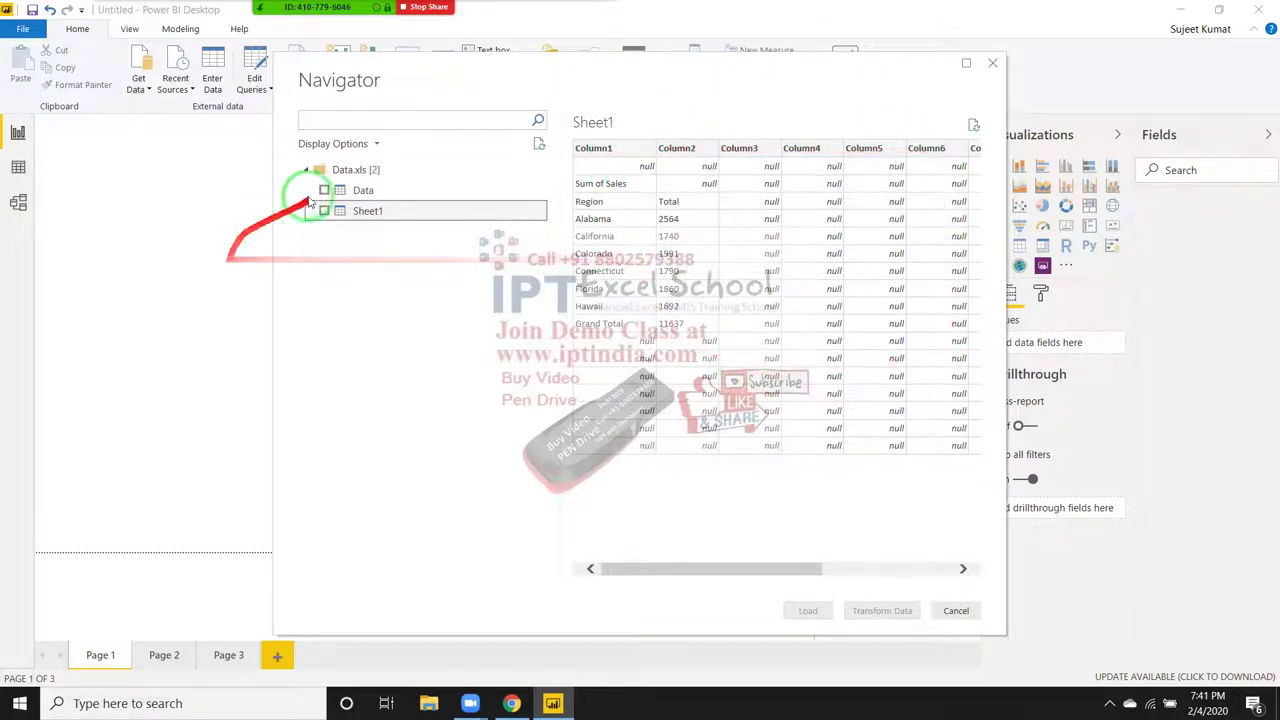
click(355, 192)
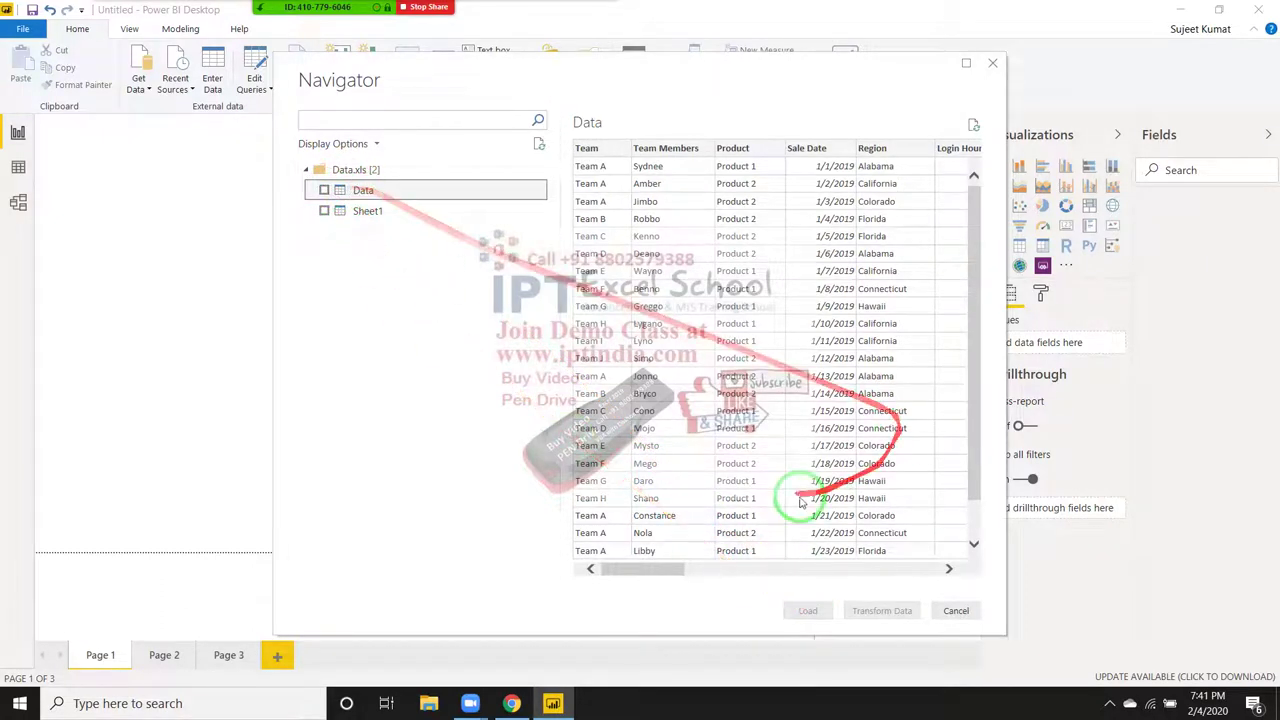
click(324, 191)
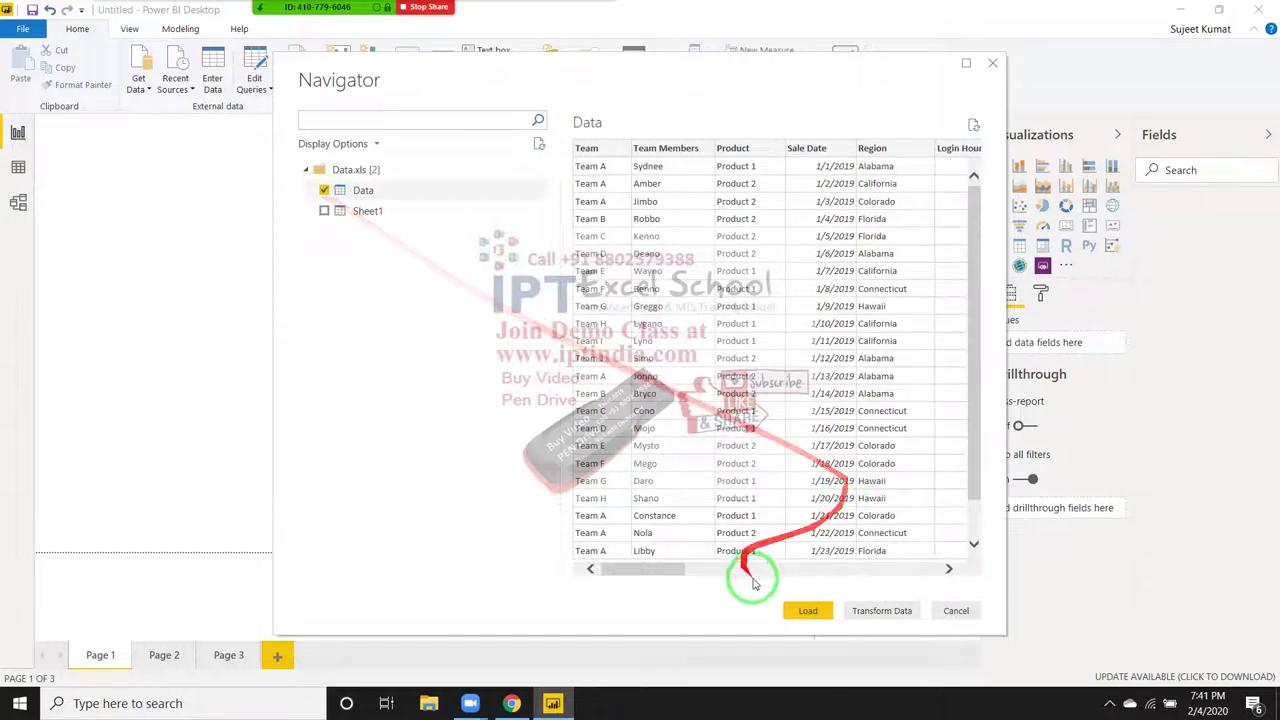
click(808, 614)
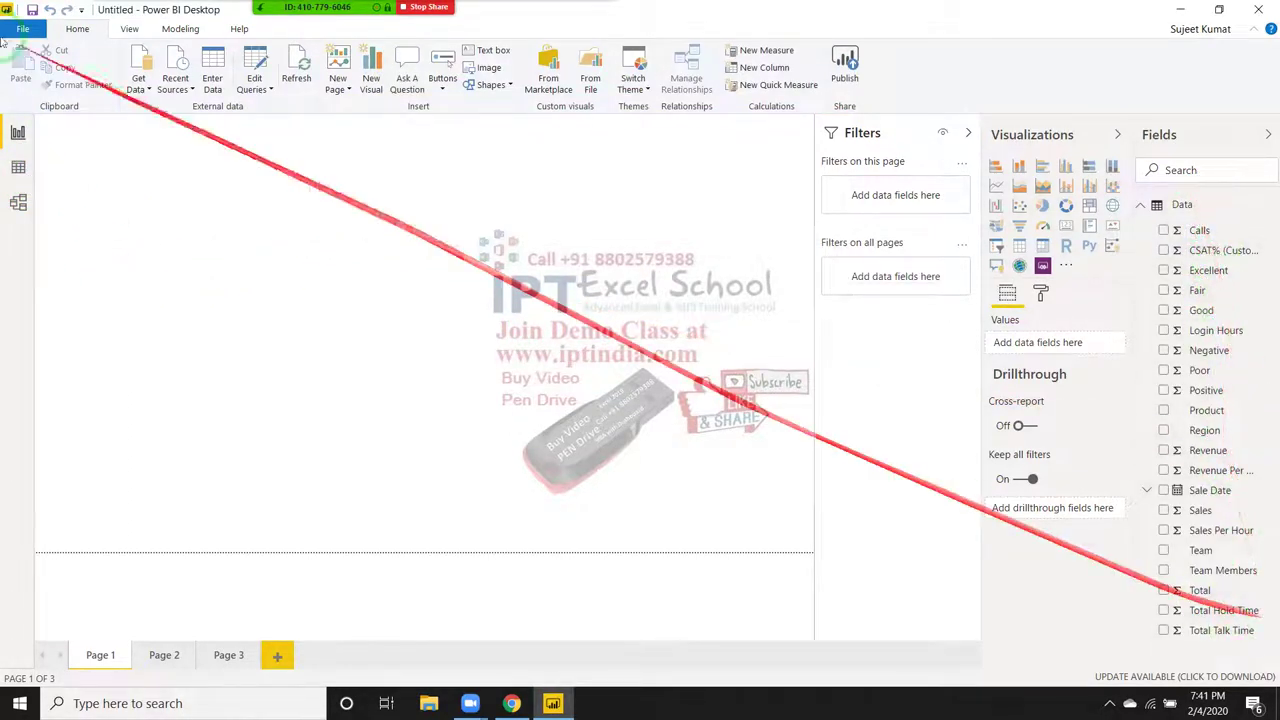
click(18, 163)
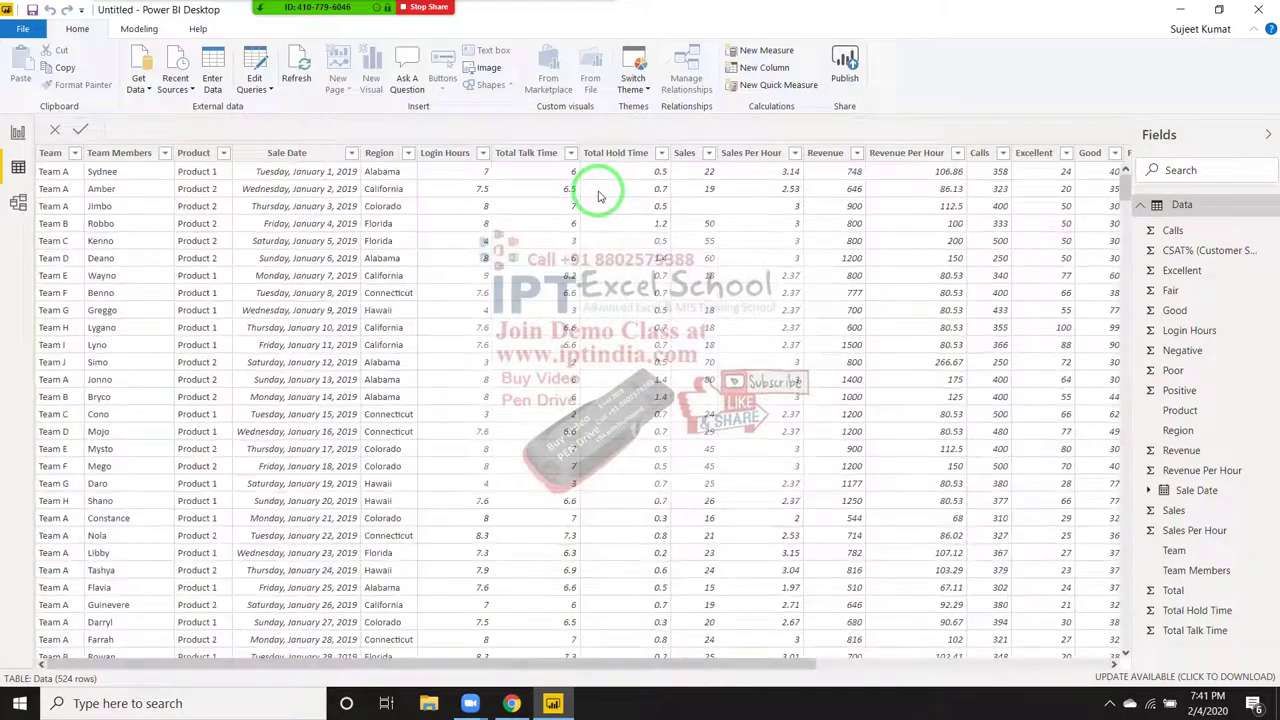
scroll(600, 200, down, 5)
scroll(595, 205, down, 3)
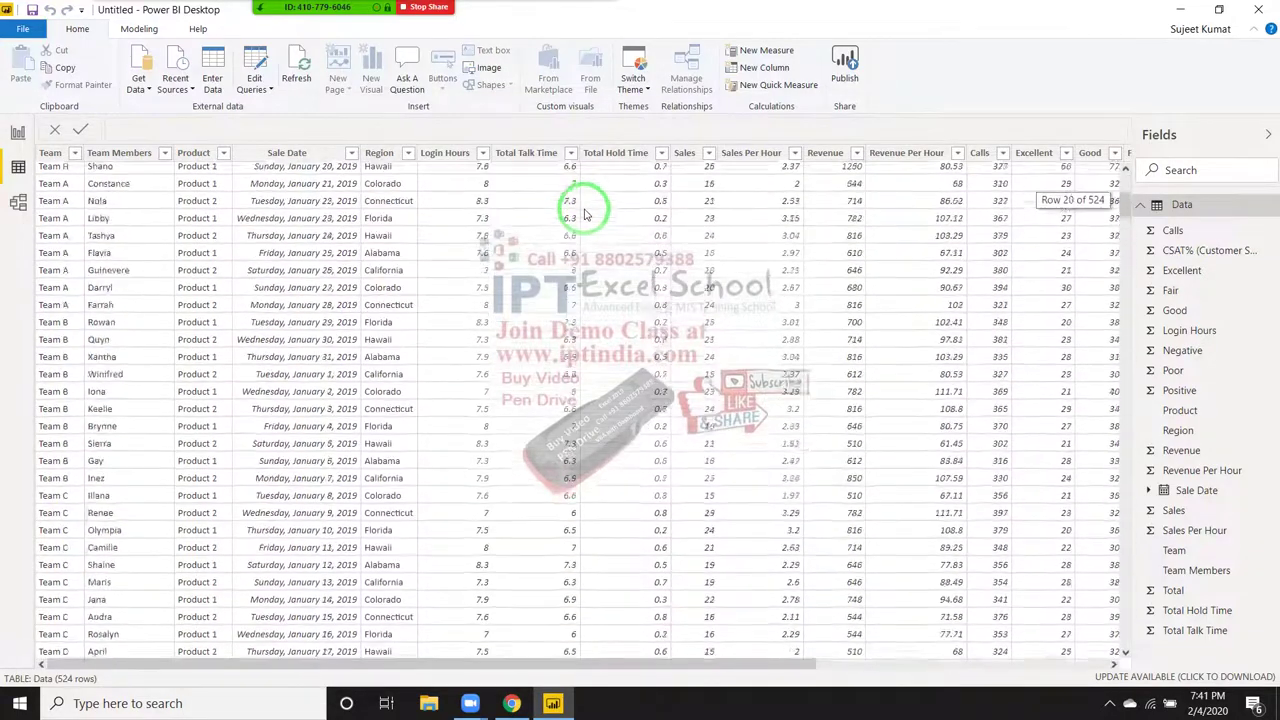
scroll(585, 213, up, 10)
click(18, 202)
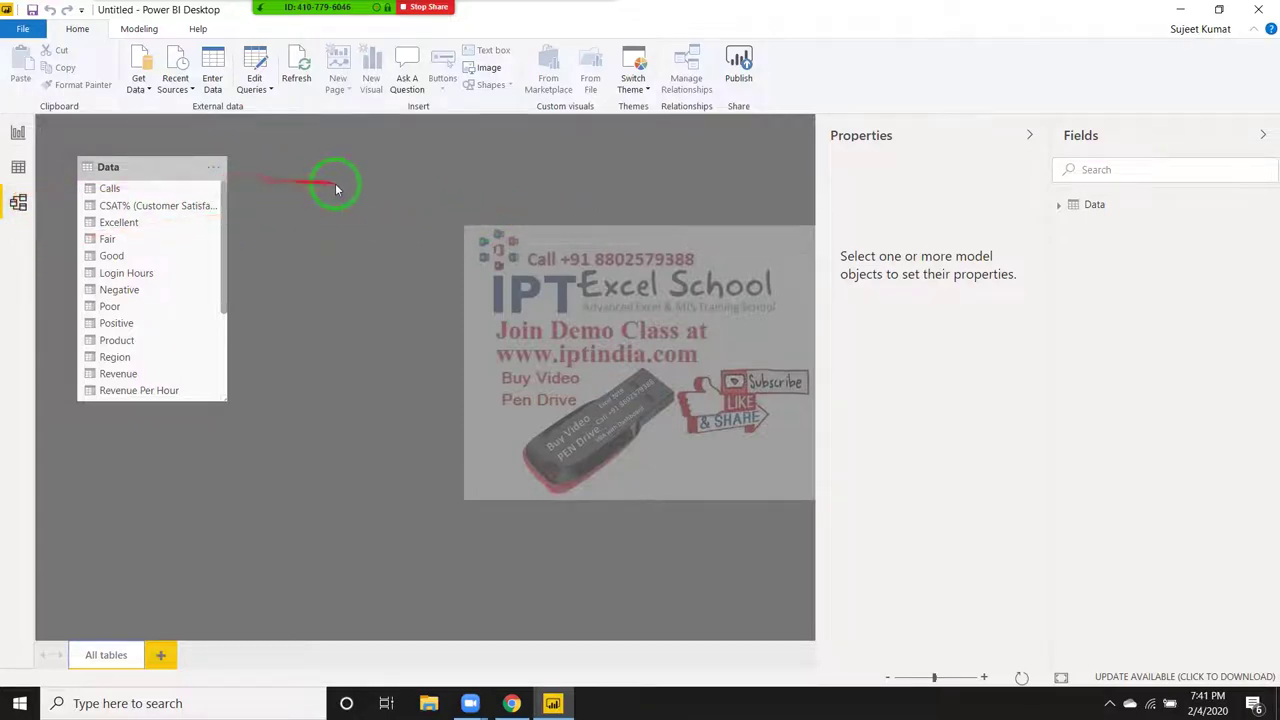
click(18, 168)
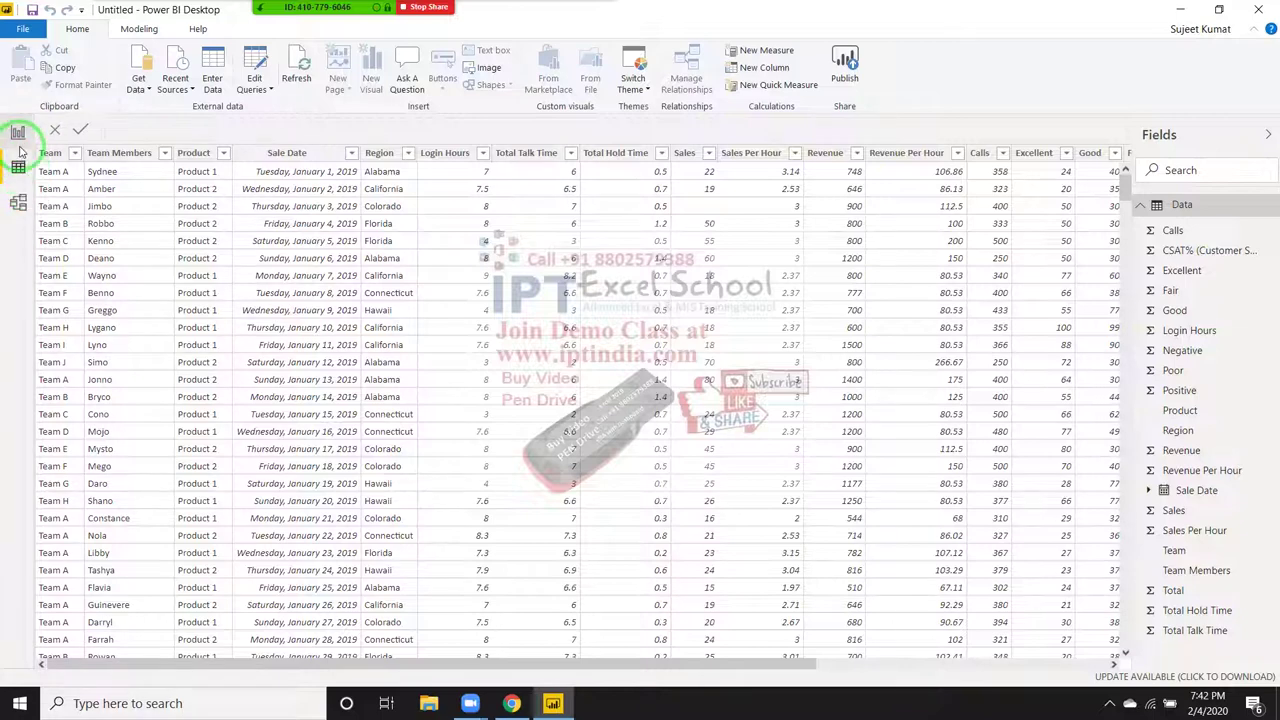
click(18, 132)
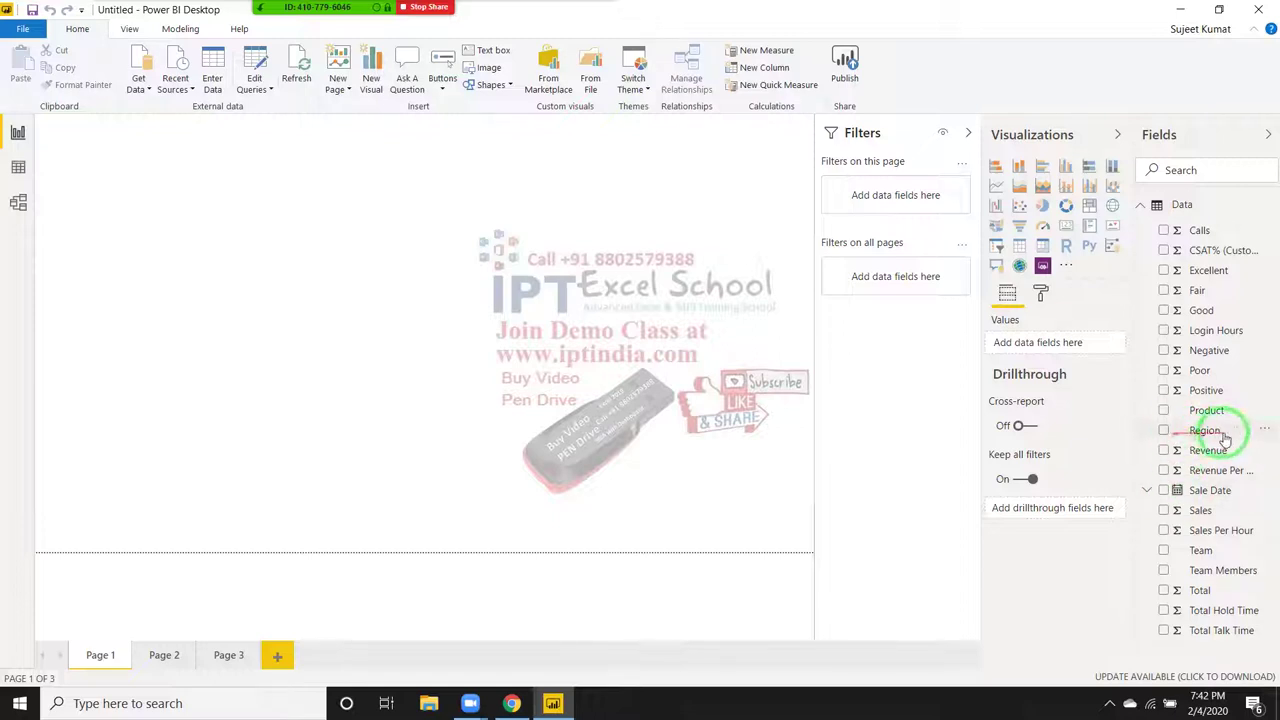
- Open and close the Region field's More options menu in the Fields pane
click(1267, 435)
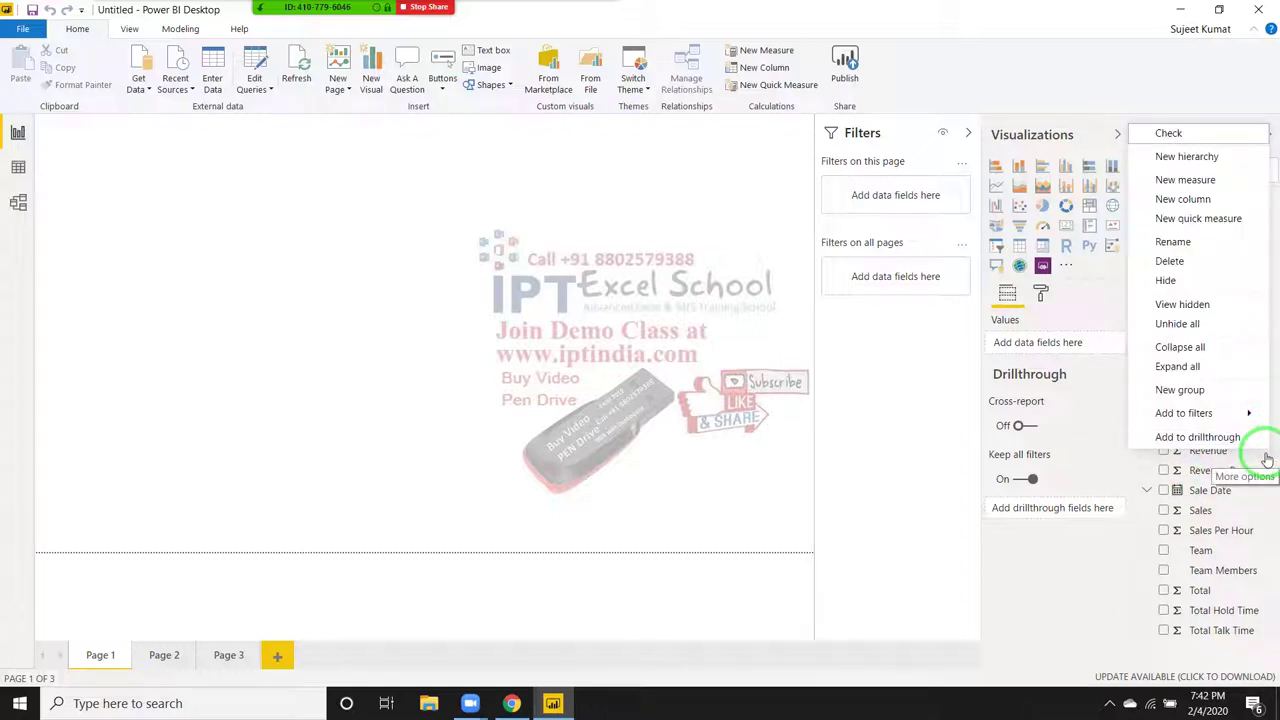
mouse_move(1240, 422)
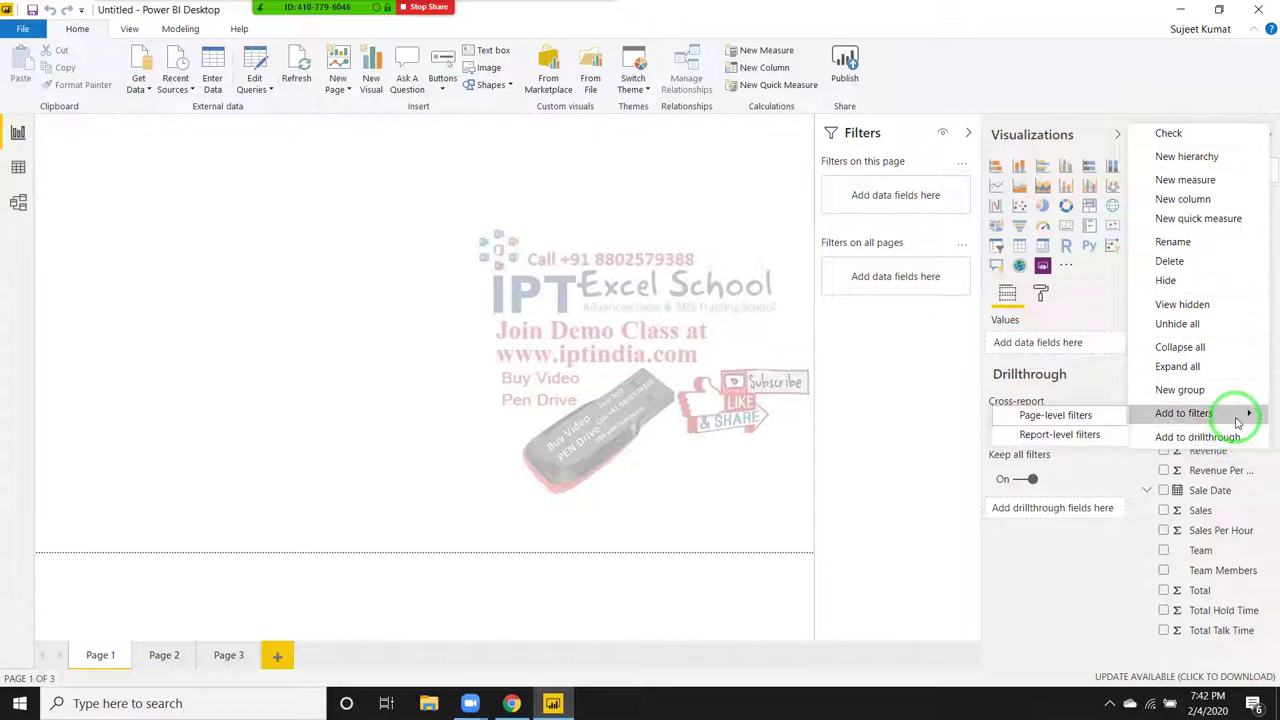
click(349, 191)
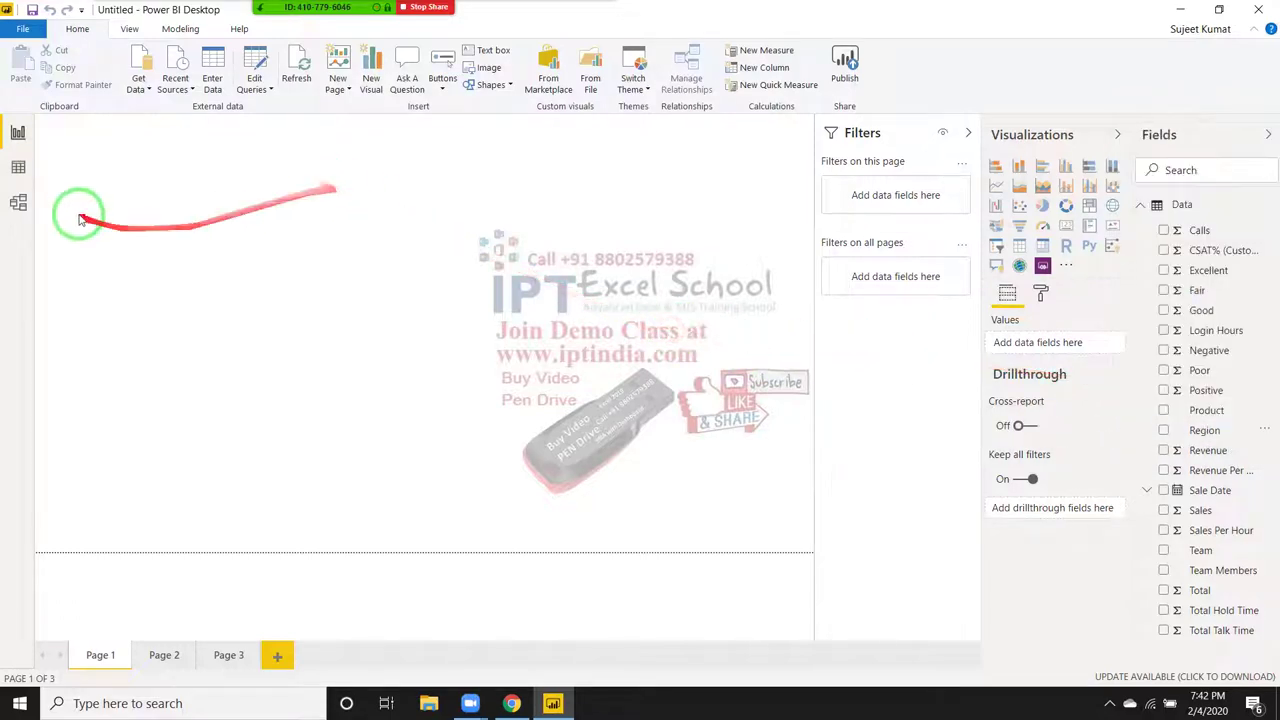
- In Data view, select the Region column and inspect its sort, filter and context options
click(18, 177)
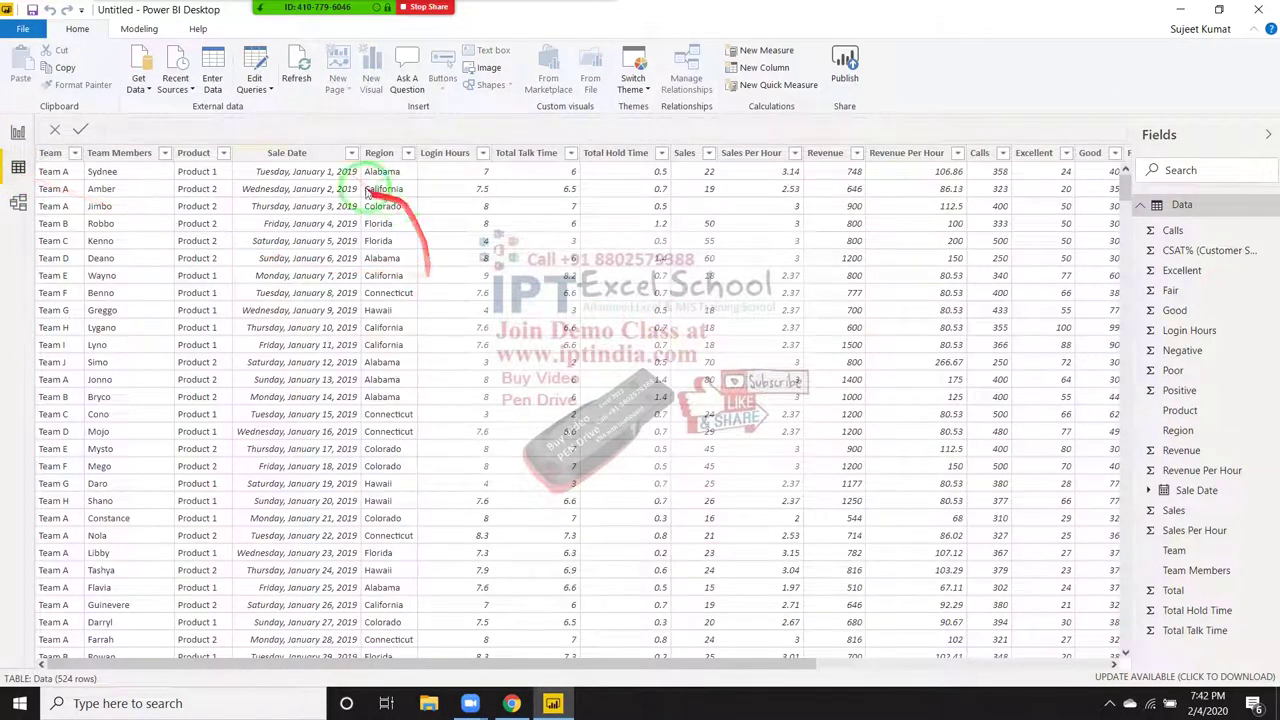
click(326, 160)
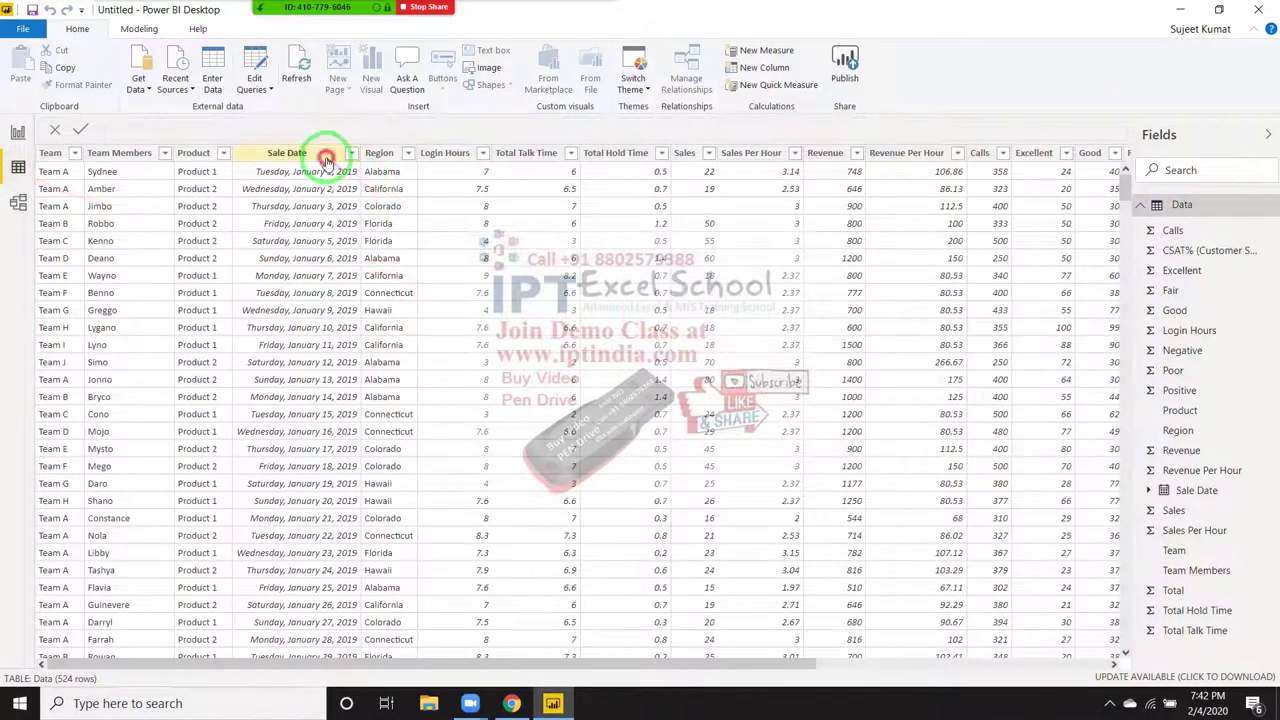
click(382, 154)
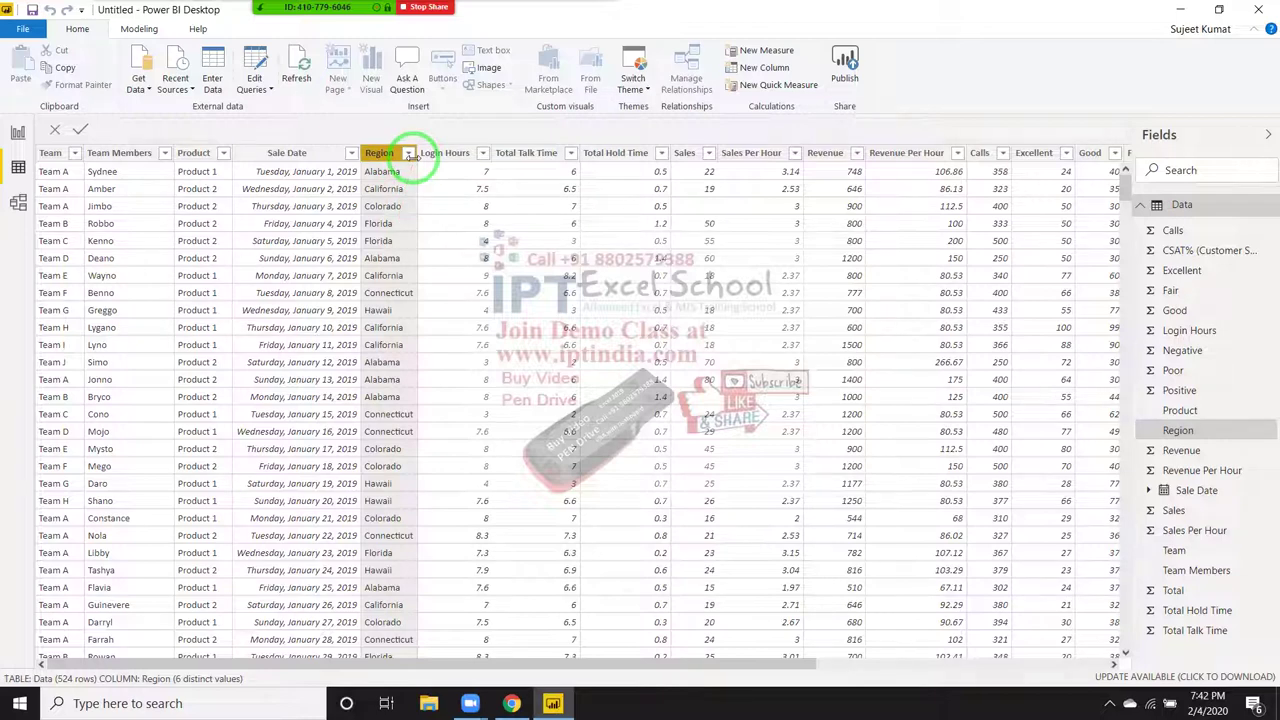
click(408, 155)
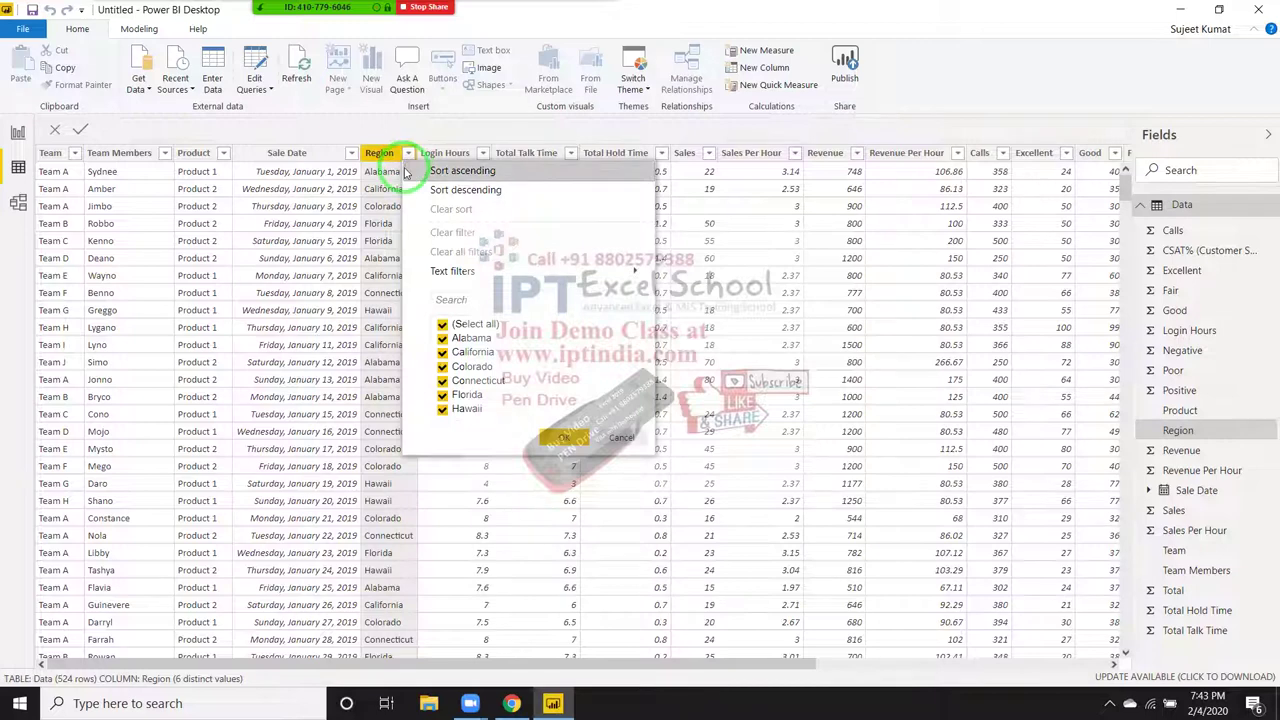
click(380, 160)
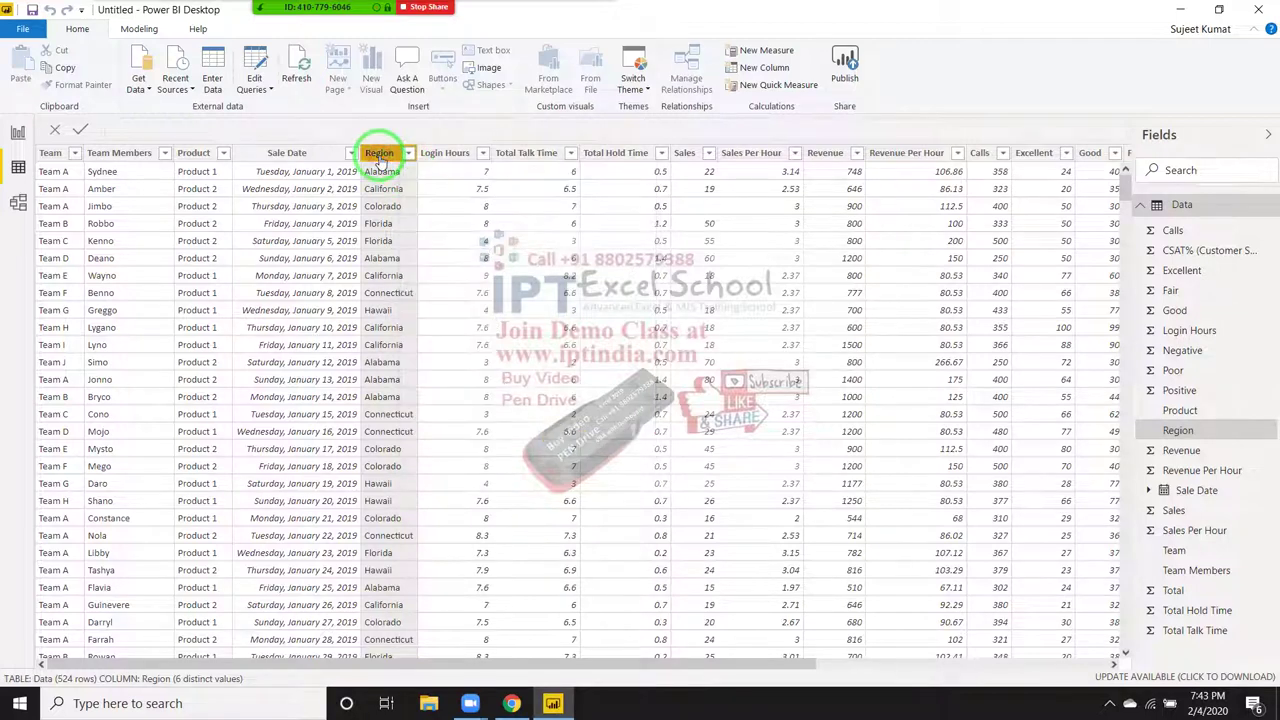
right_click(380, 160)
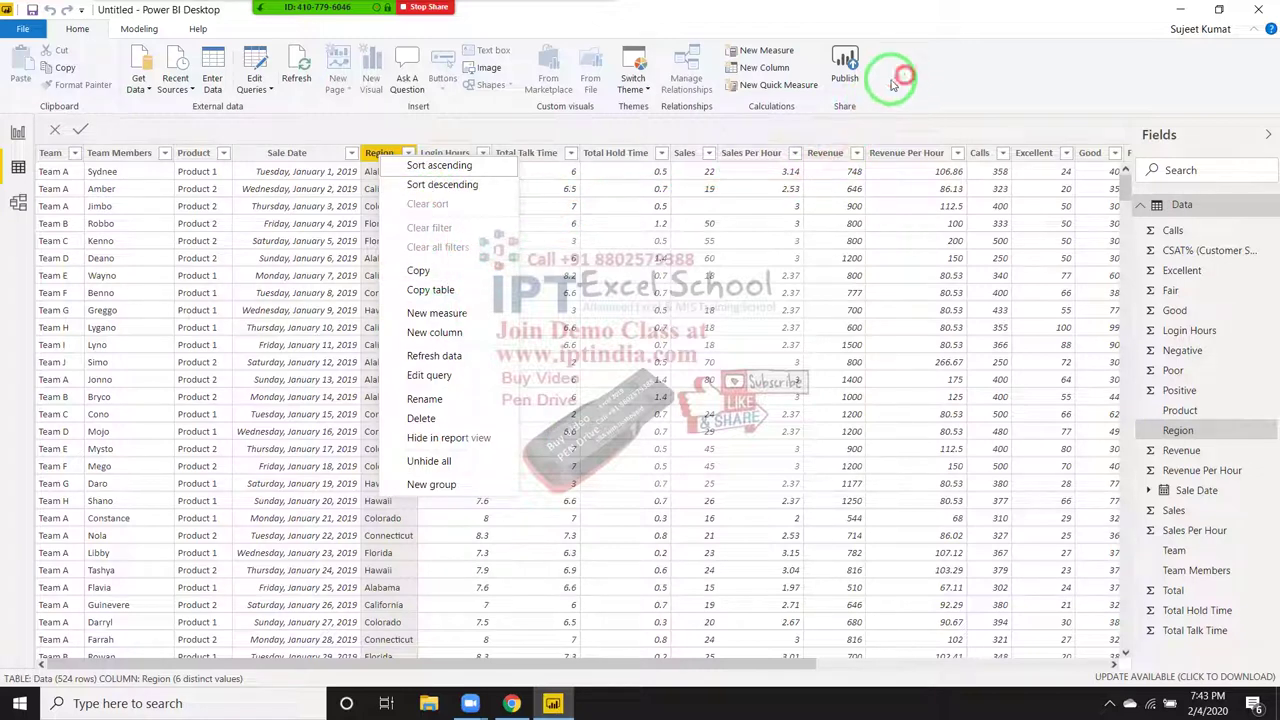
click(674, 286)
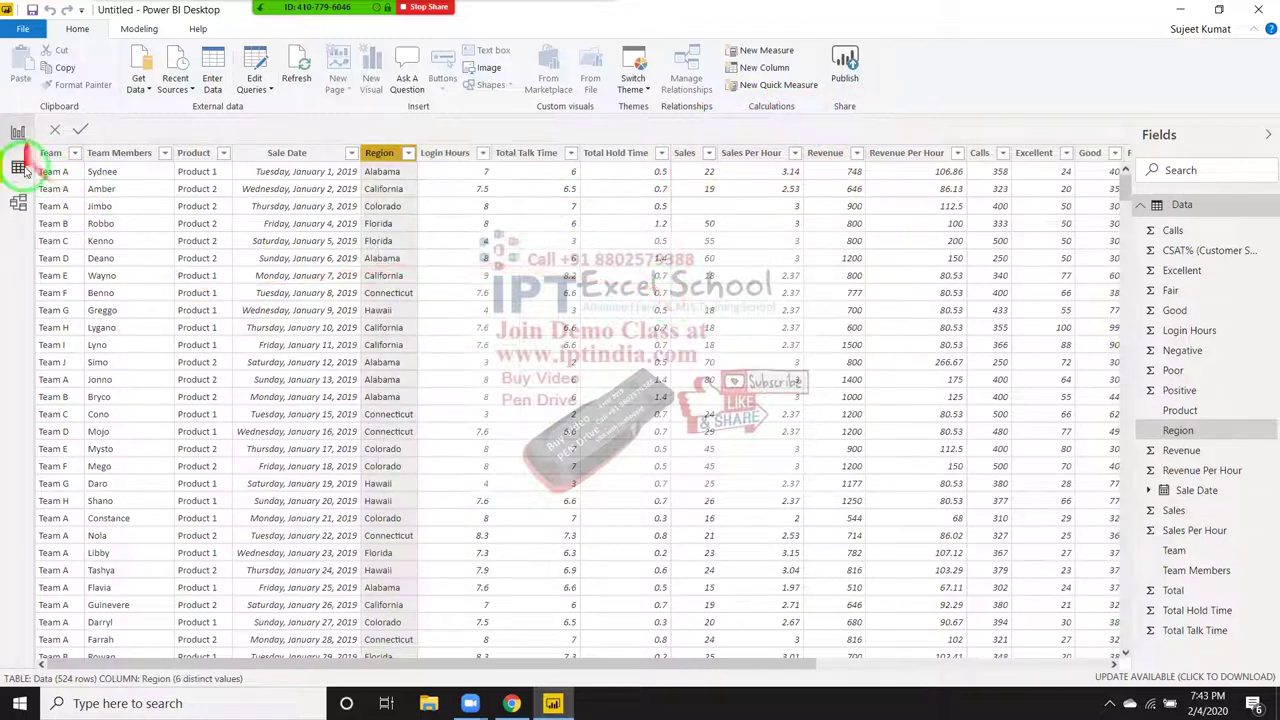
- Build an enlarged Sales by Region map with Region as location and Sales as tooltips
click(18, 132)
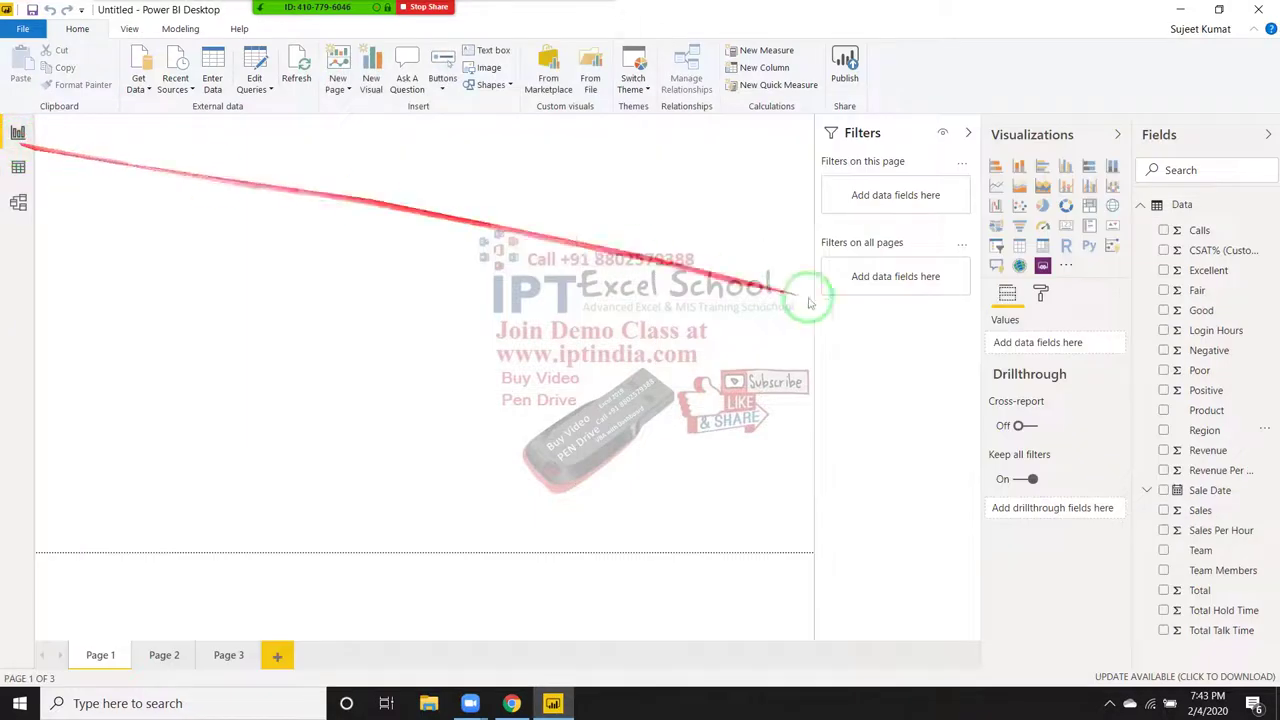
click(997, 230)
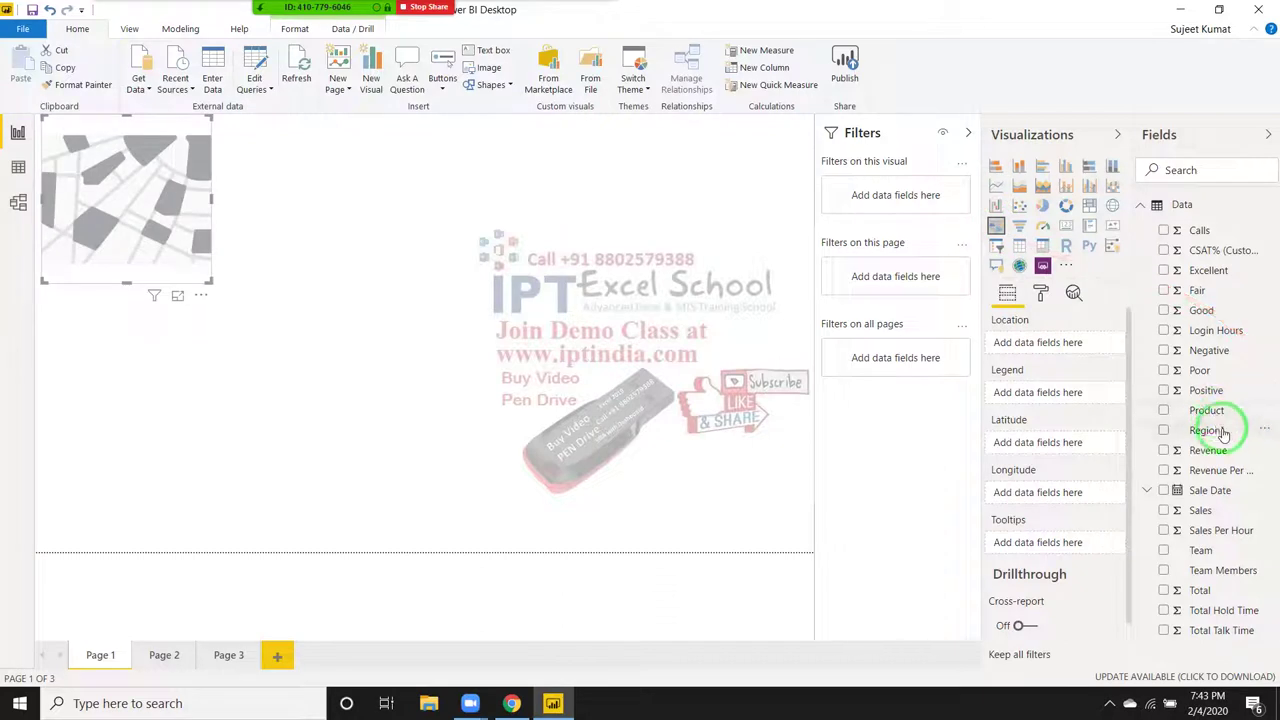
drag(1220, 430, 160, 198)
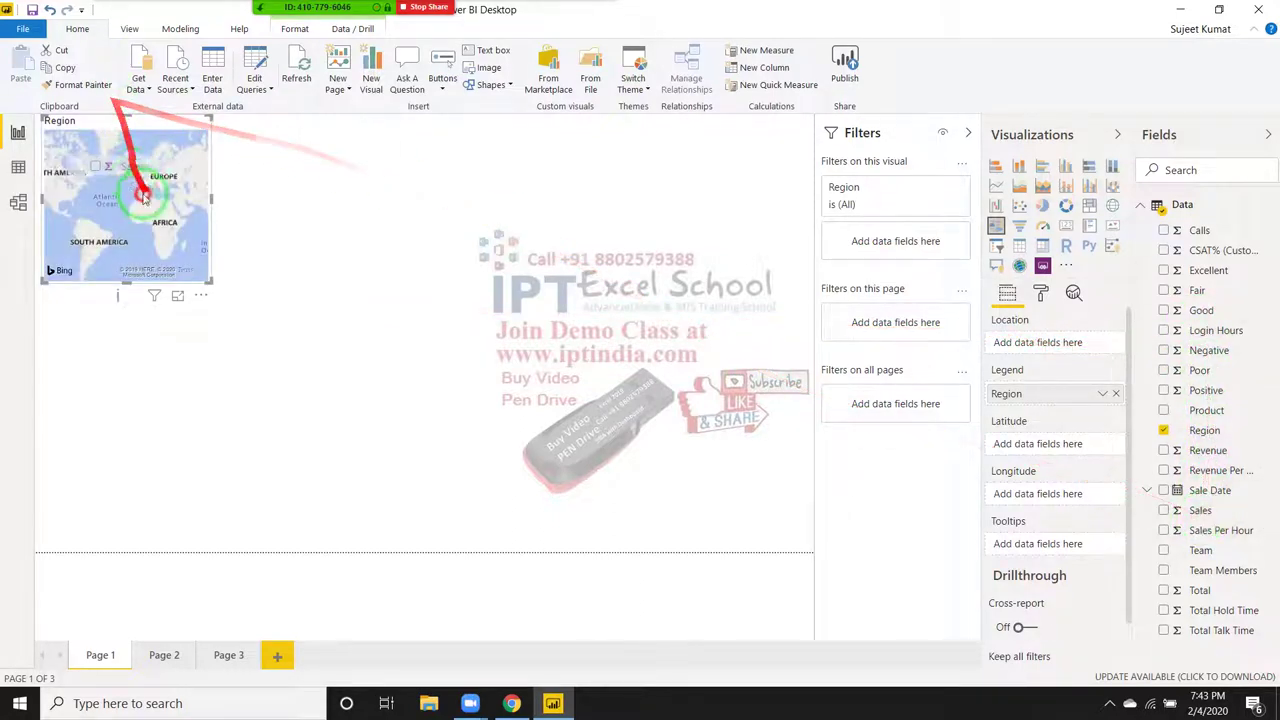
drag(396, 183, 150, 210)
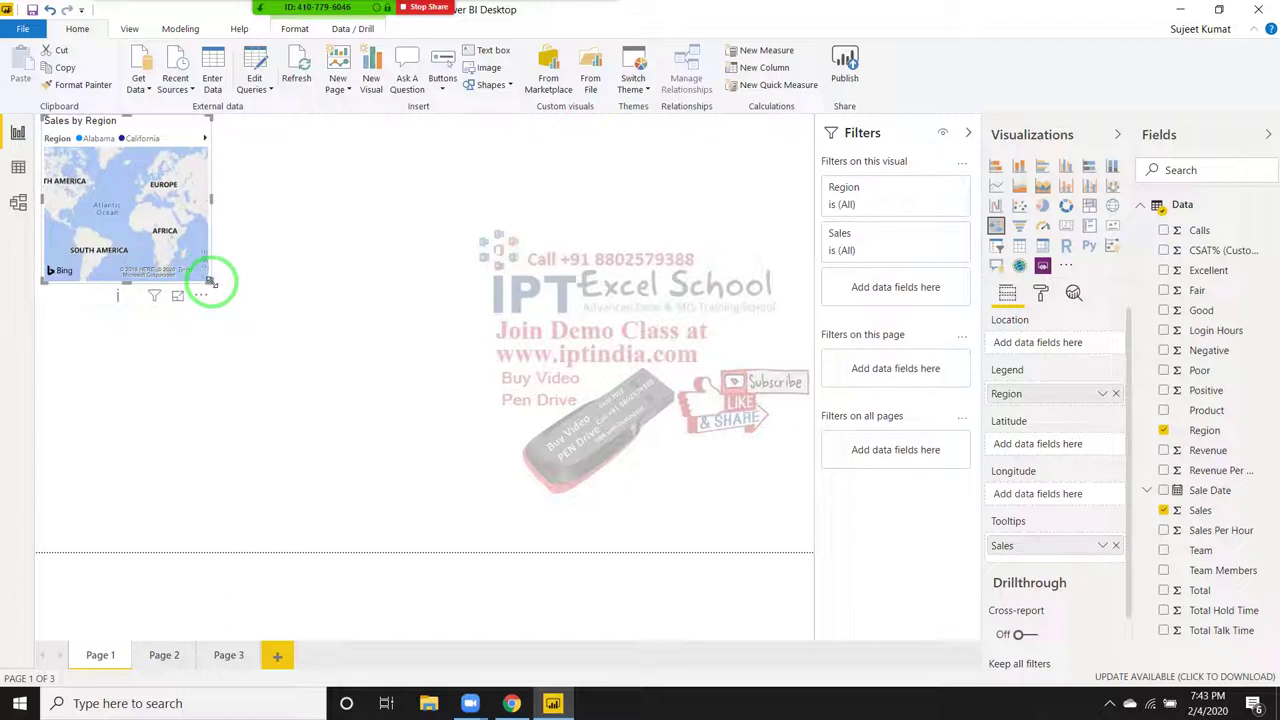
drag(210, 282, 737, 531)
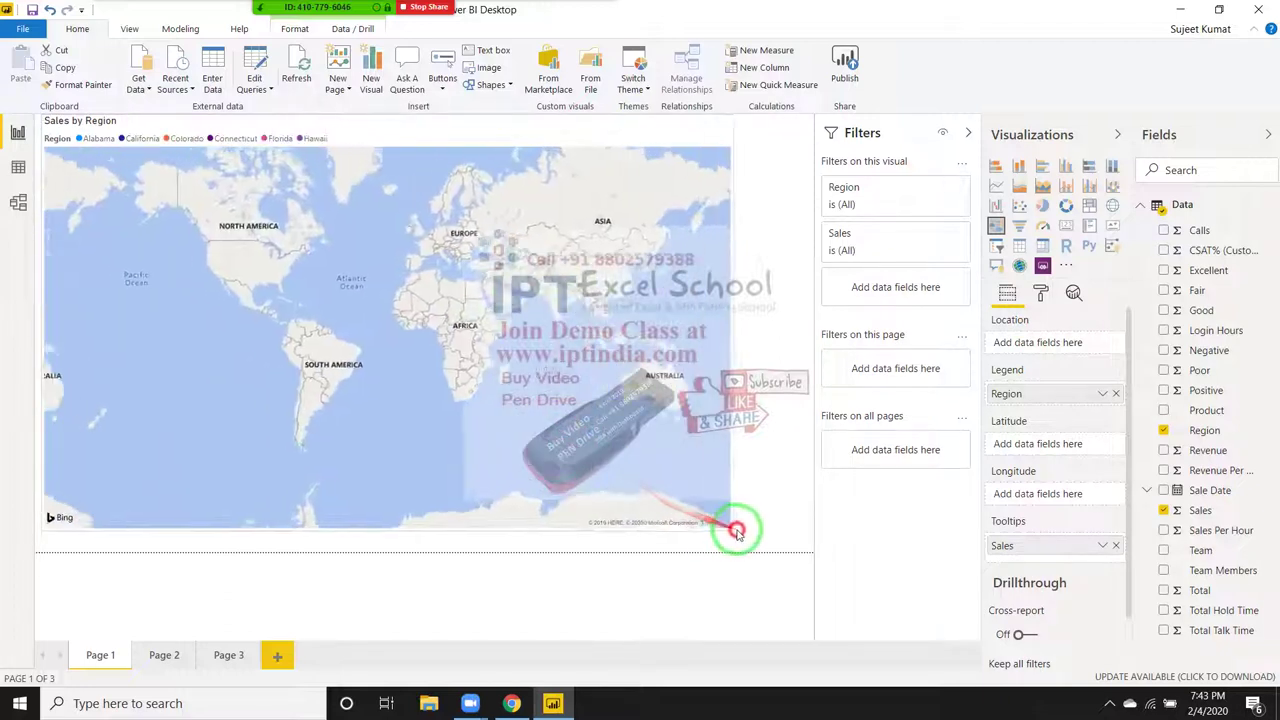
click(737, 531)
- Zoom the map, pan it to Asia and Australia, then delete the map visual
drag(694, 491, 457, 357)
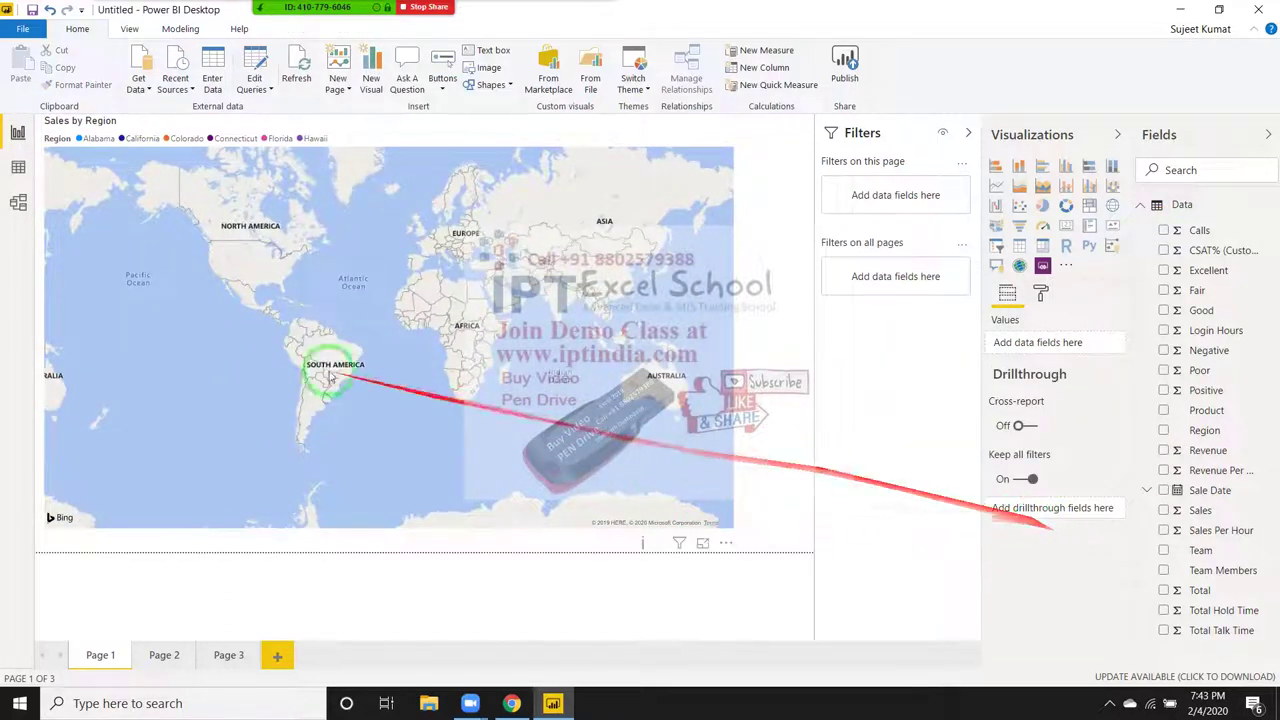
click(463, 340)
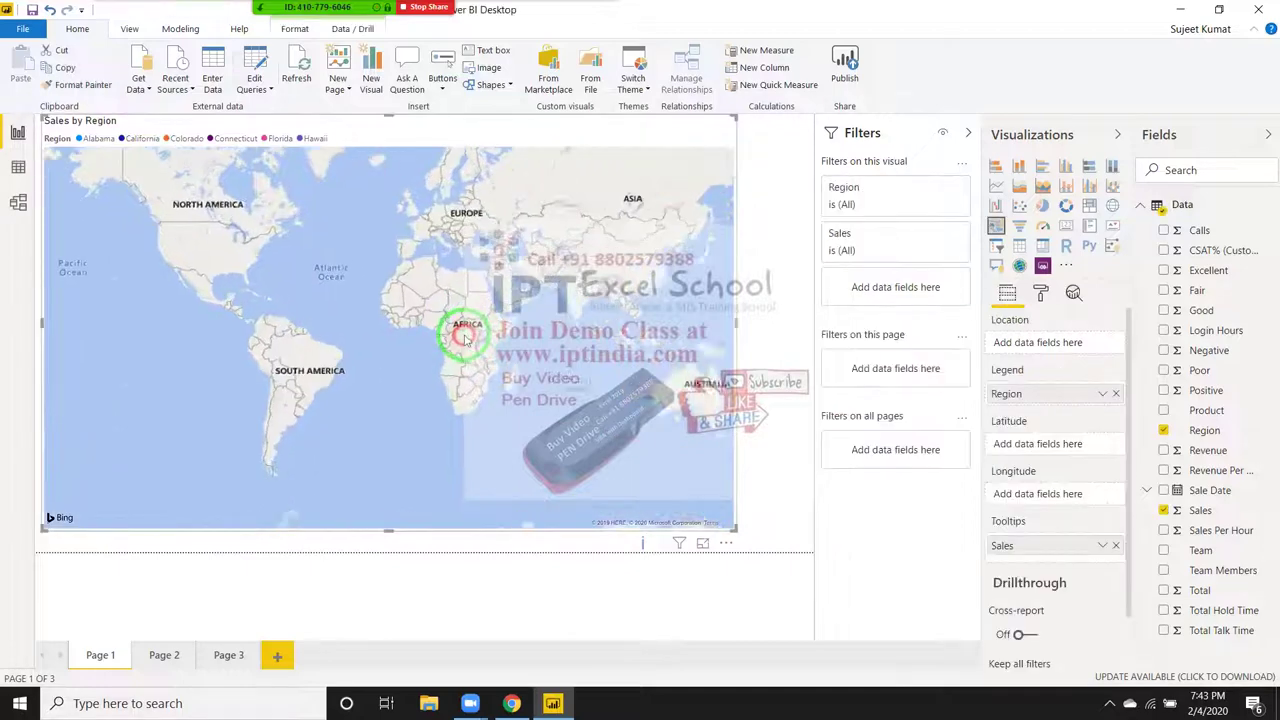
scroll(458, 346, up, 1)
scroll(476, 372, down, 2)
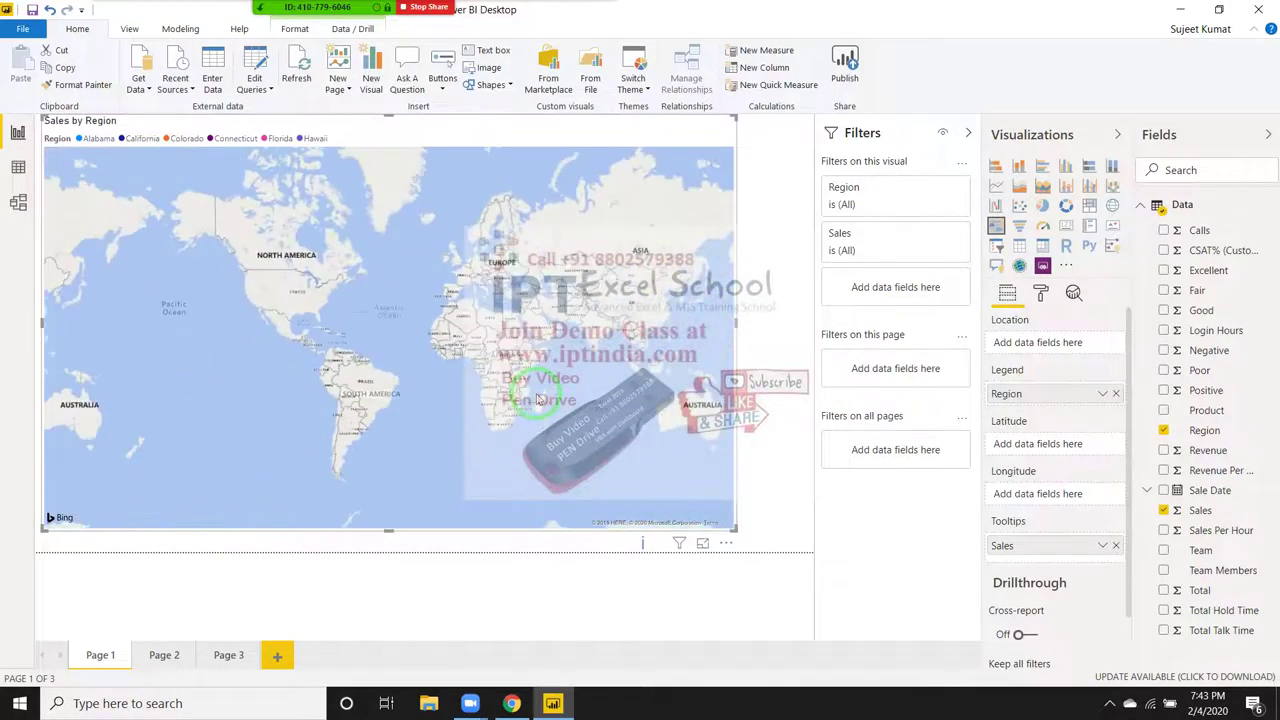
scroll(480, 375, down, 1)
scroll(538, 399, up, 4)
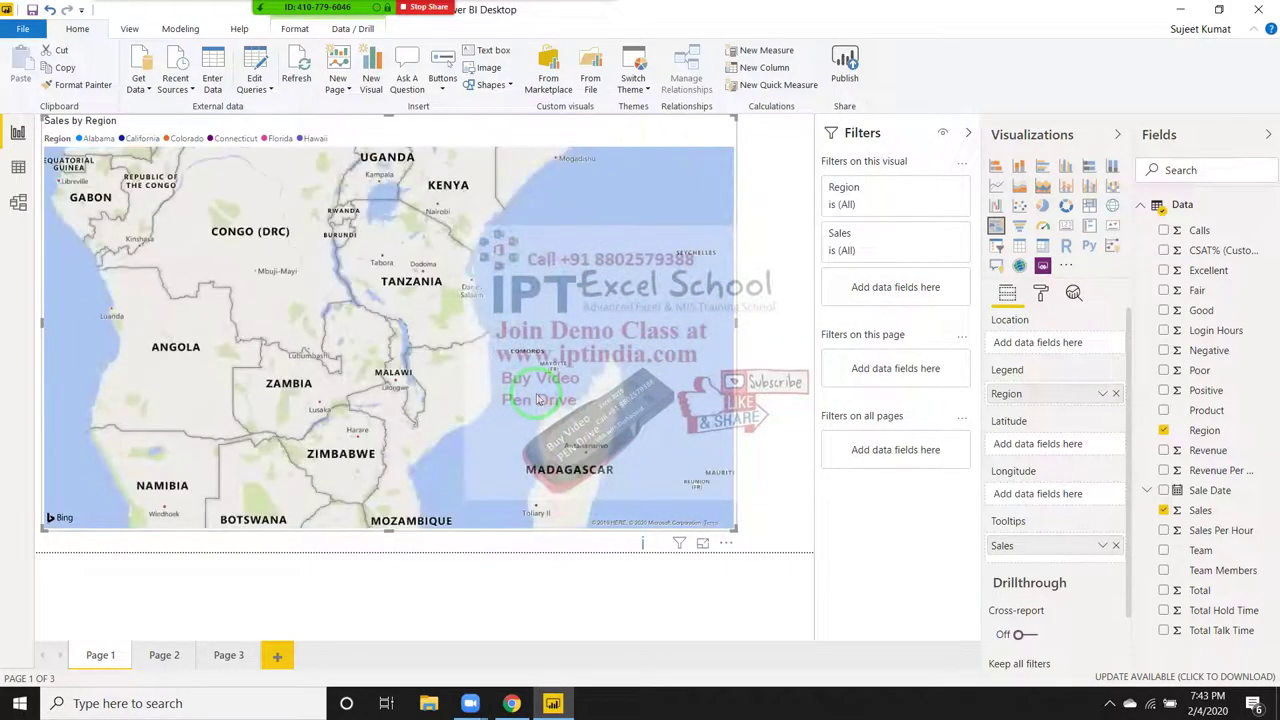
scroll(538, 399, down, 2)
scroll(538, 399, down, 2)
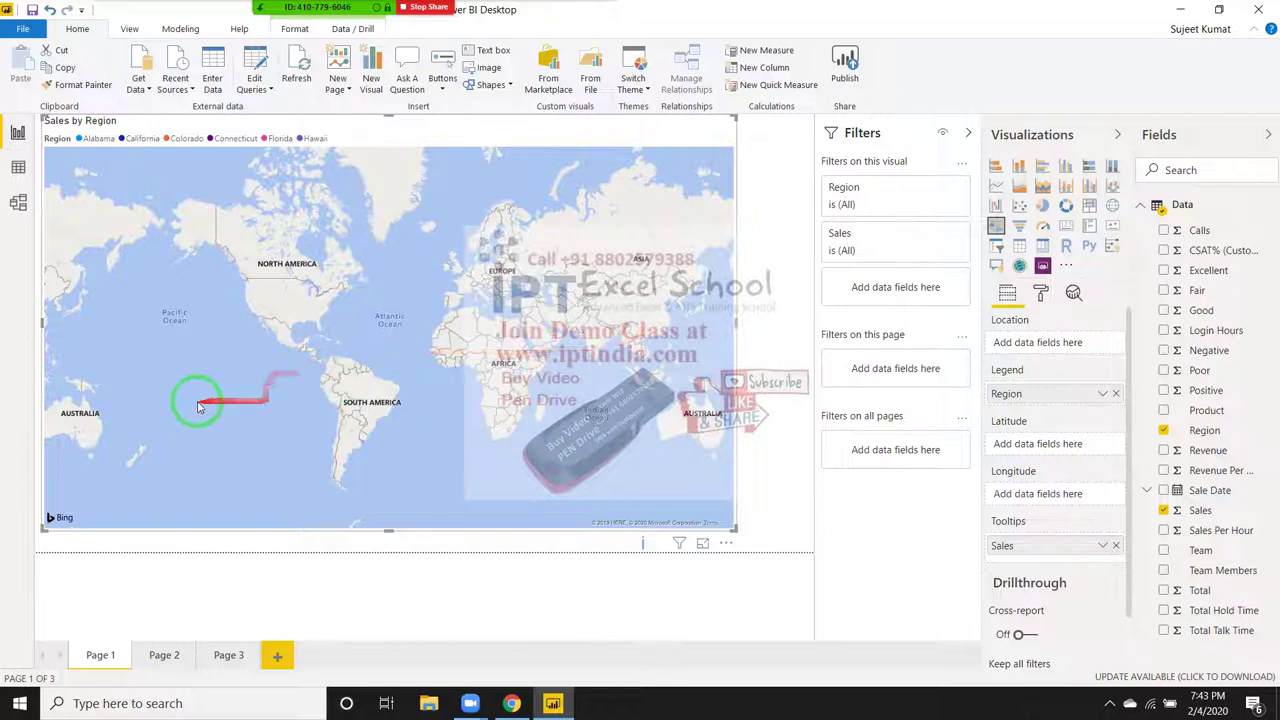
mouse_move(177, 371)
mouse_down()
mouse_move(380, 378)
mouse_move(153, 345)
mouse_move(304, 414)
mouse_move(80, 335)
mouse_up()
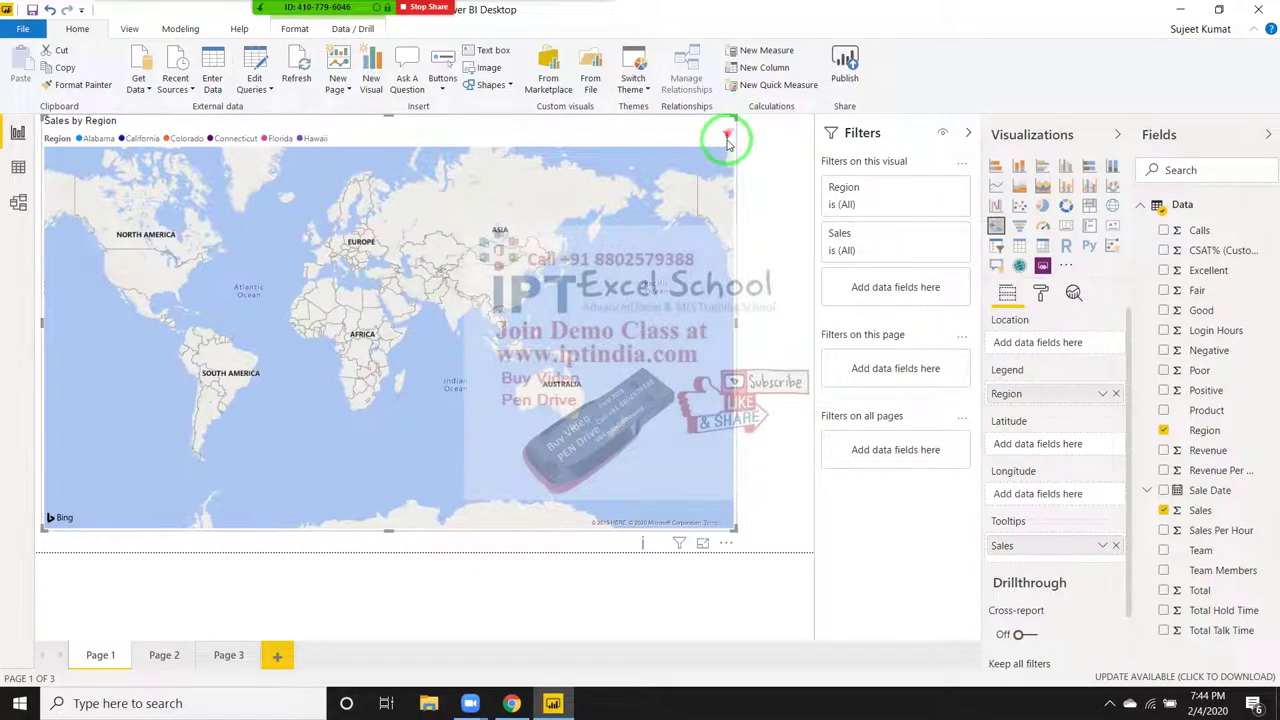
key(Delete)
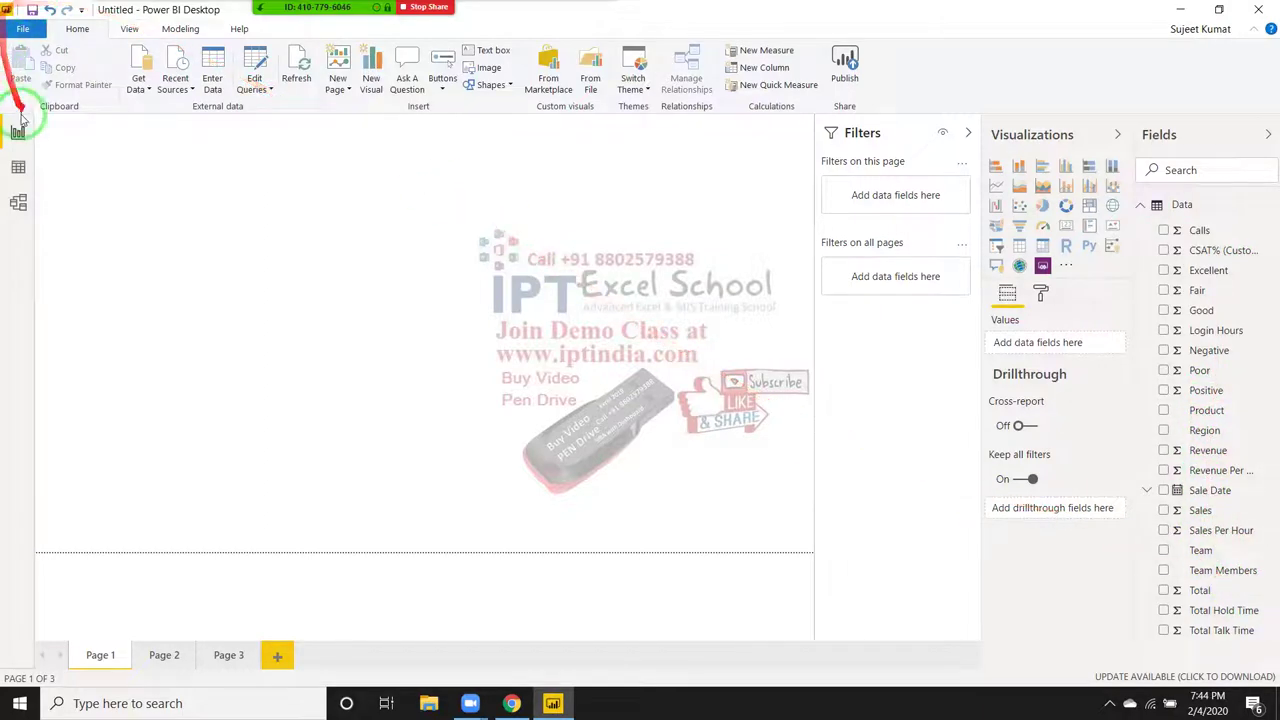
click(18, 167)
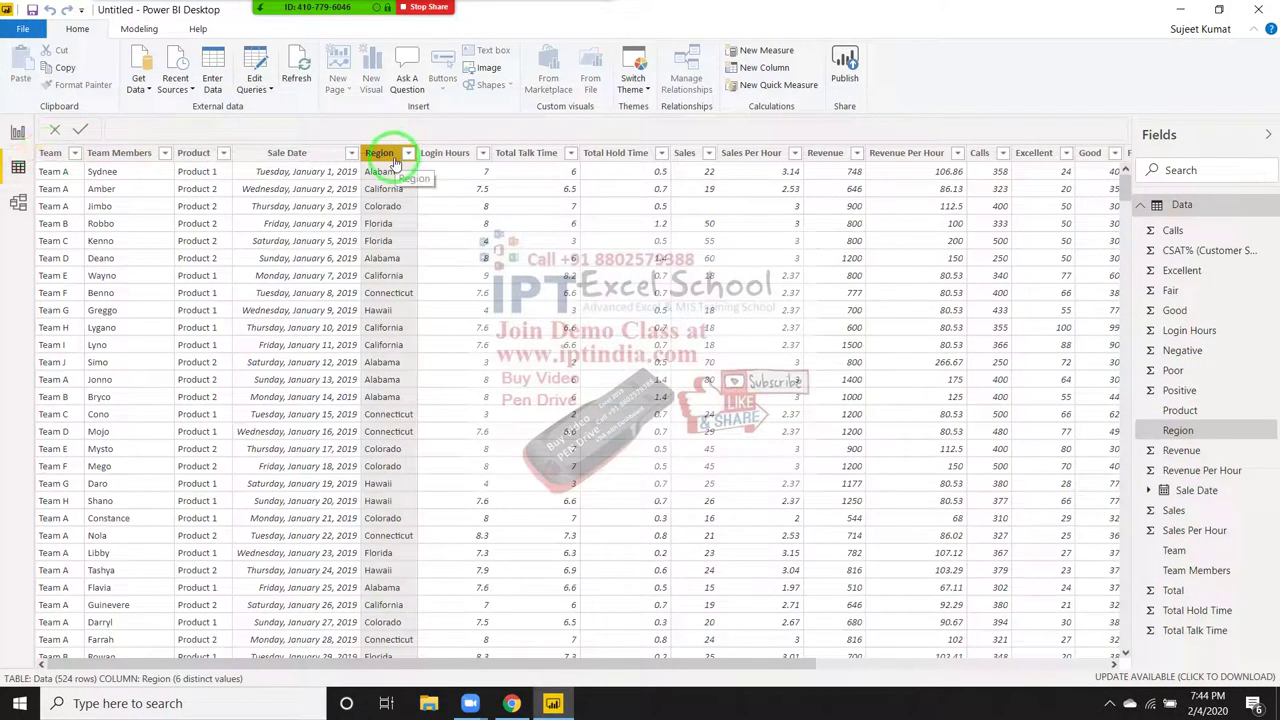
click(18, 140)
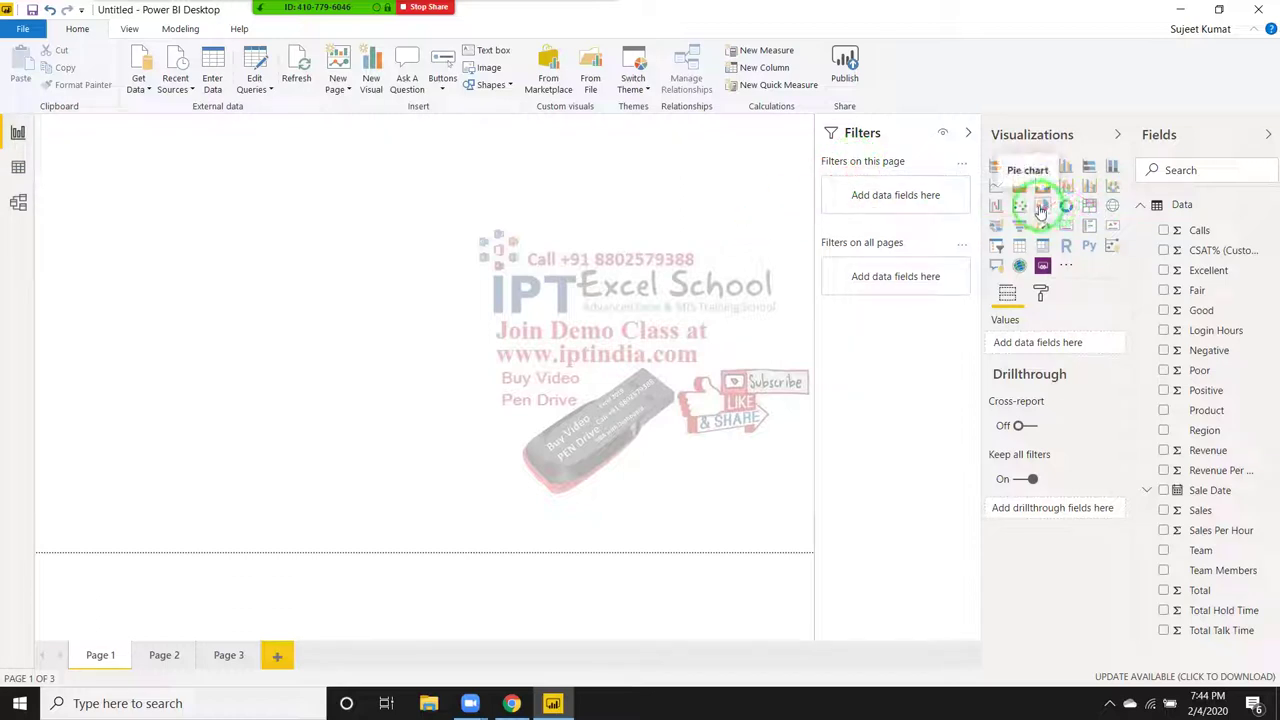
click(1065, 205)
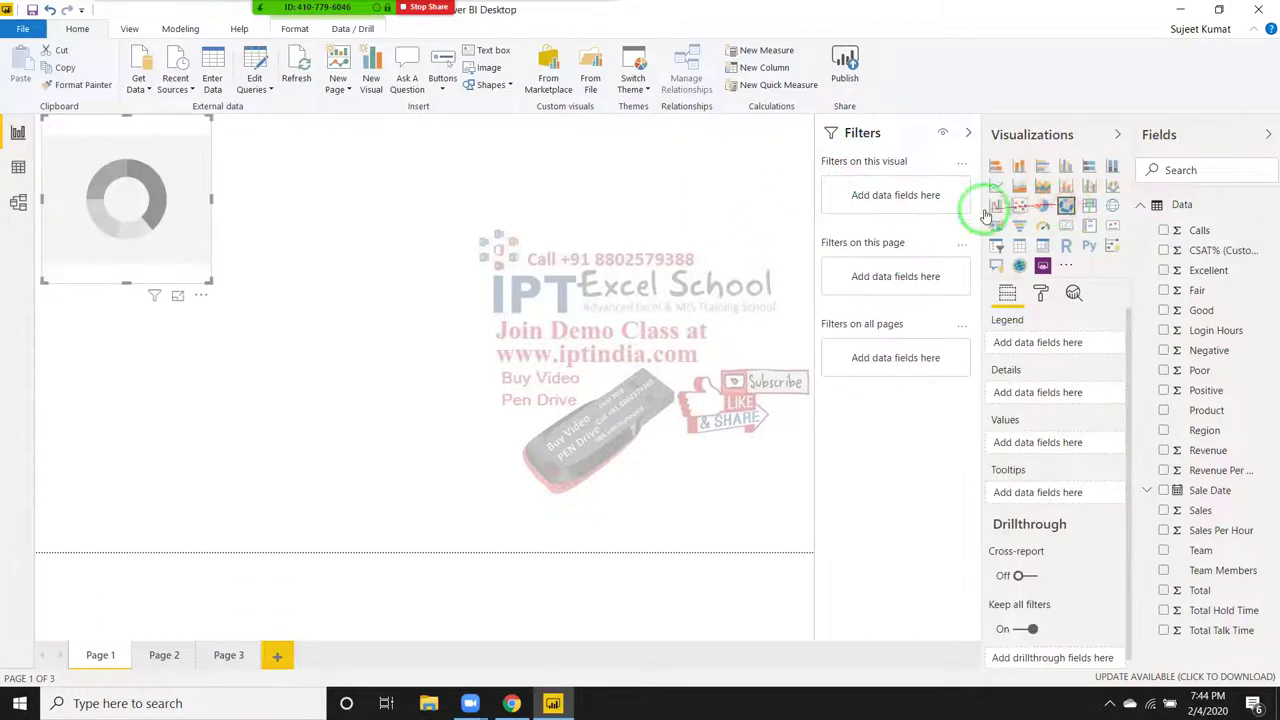
drag(204, 270, 194, 306)
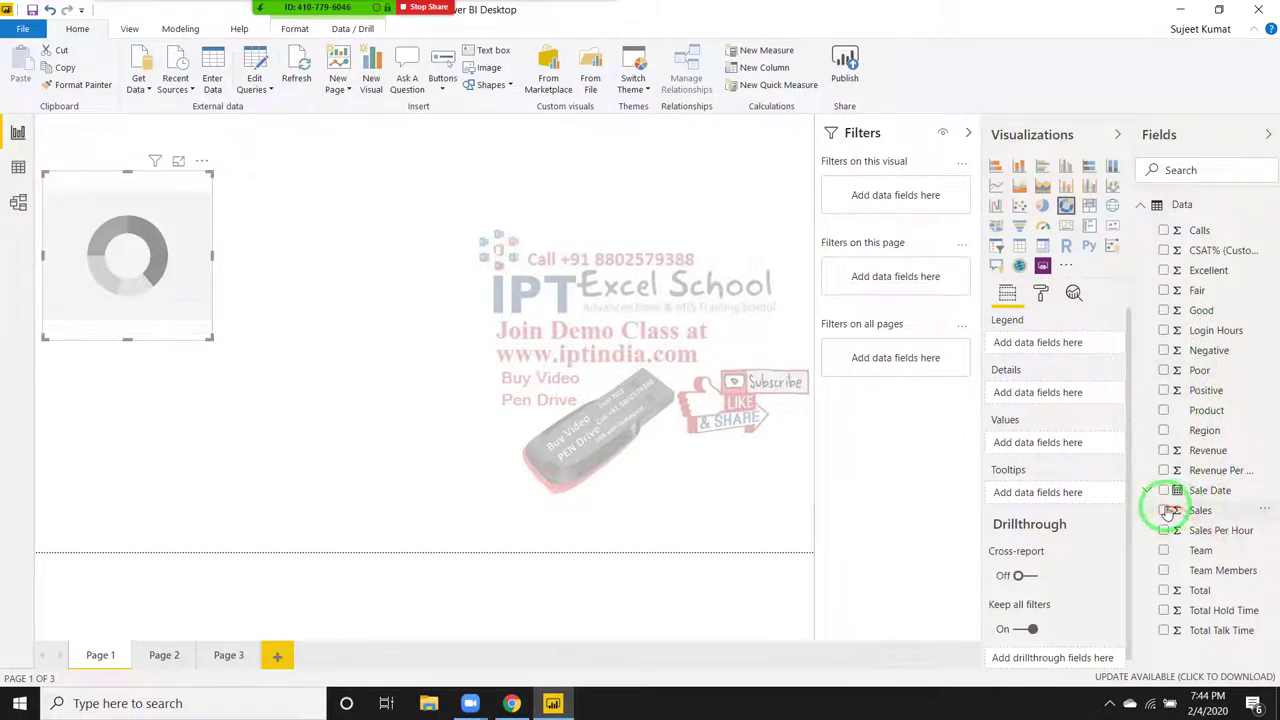
click(1164, 509)
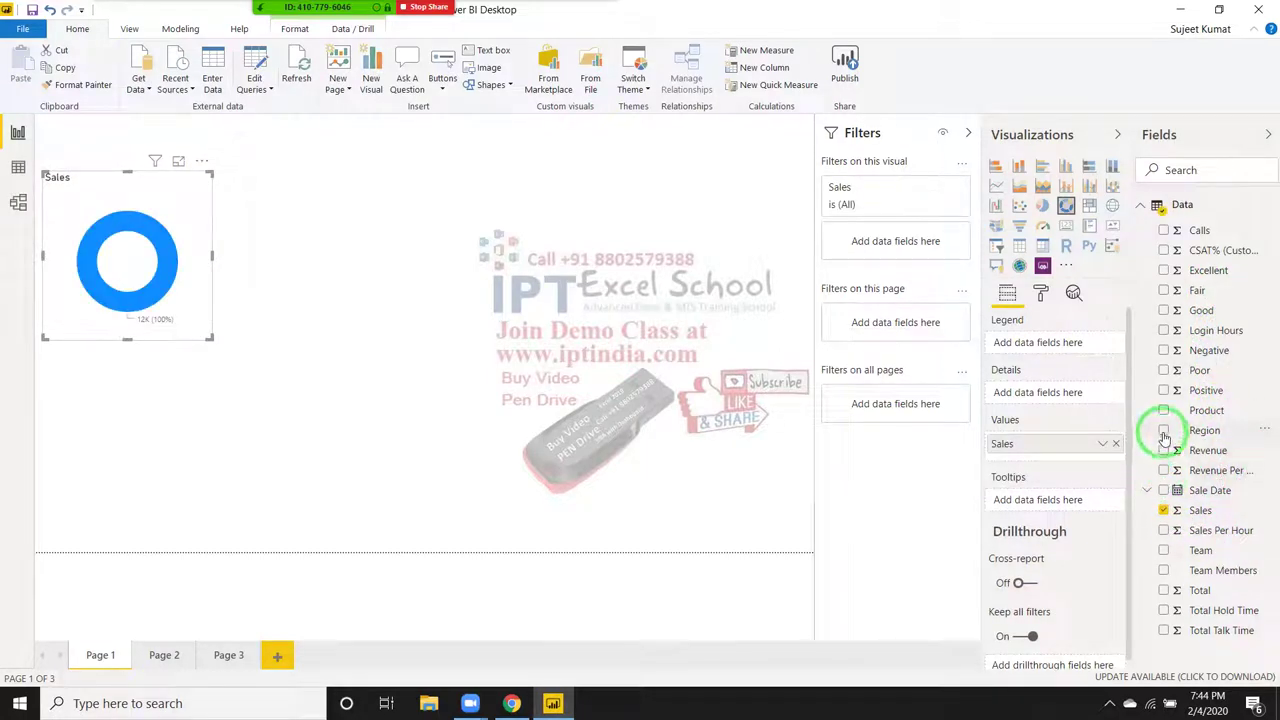
click(1164, 433)
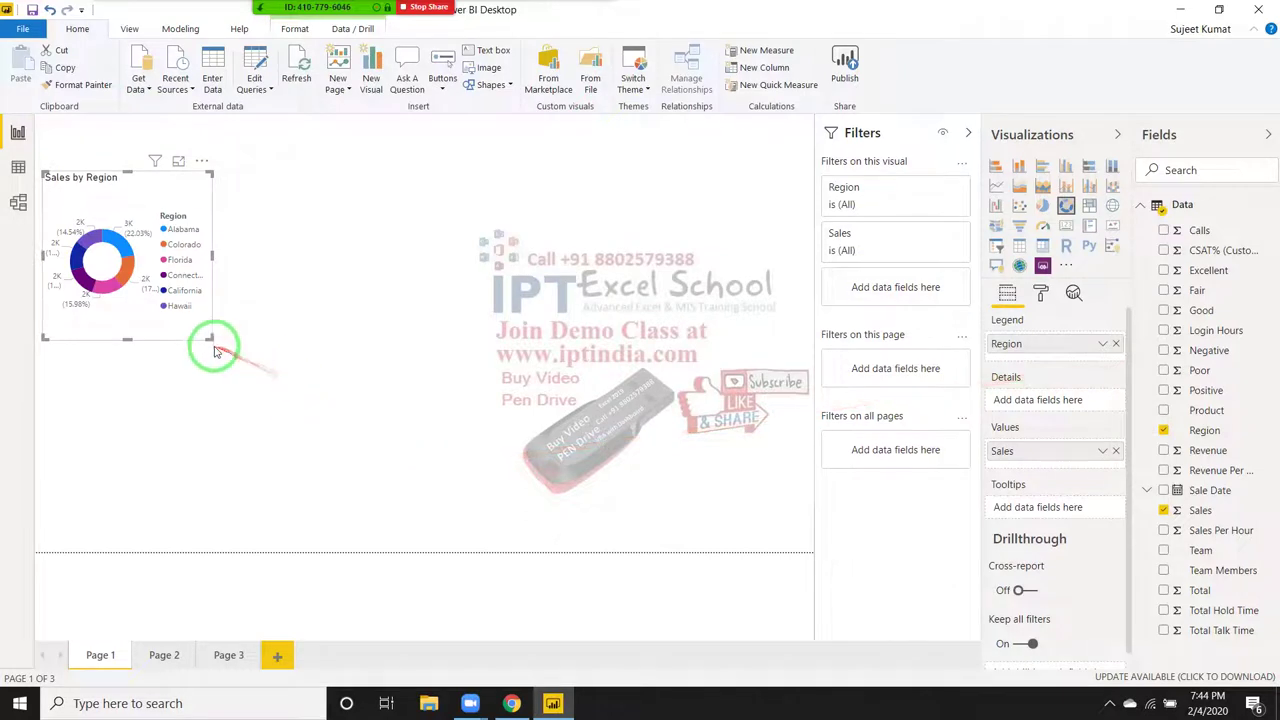
drag(208, 338, 262, 437)
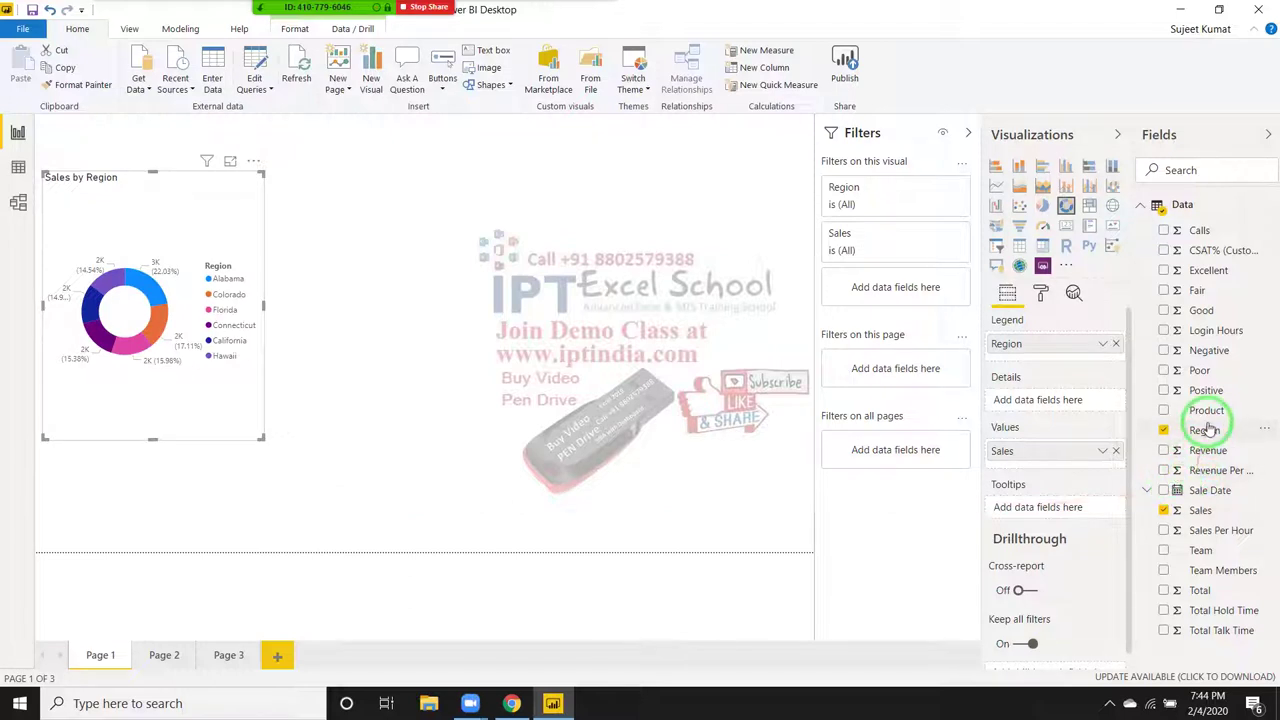
drag(1205, 425, 993, 393)
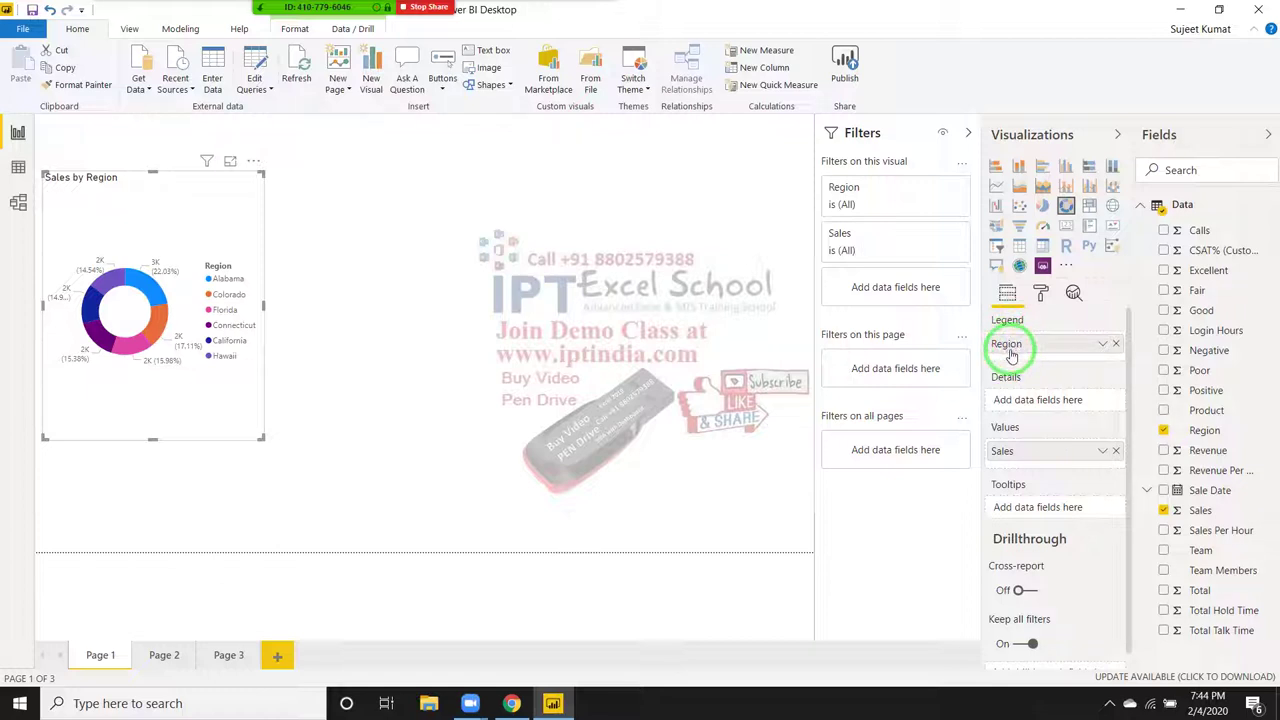
drag(1012, 355, 1014, 357)
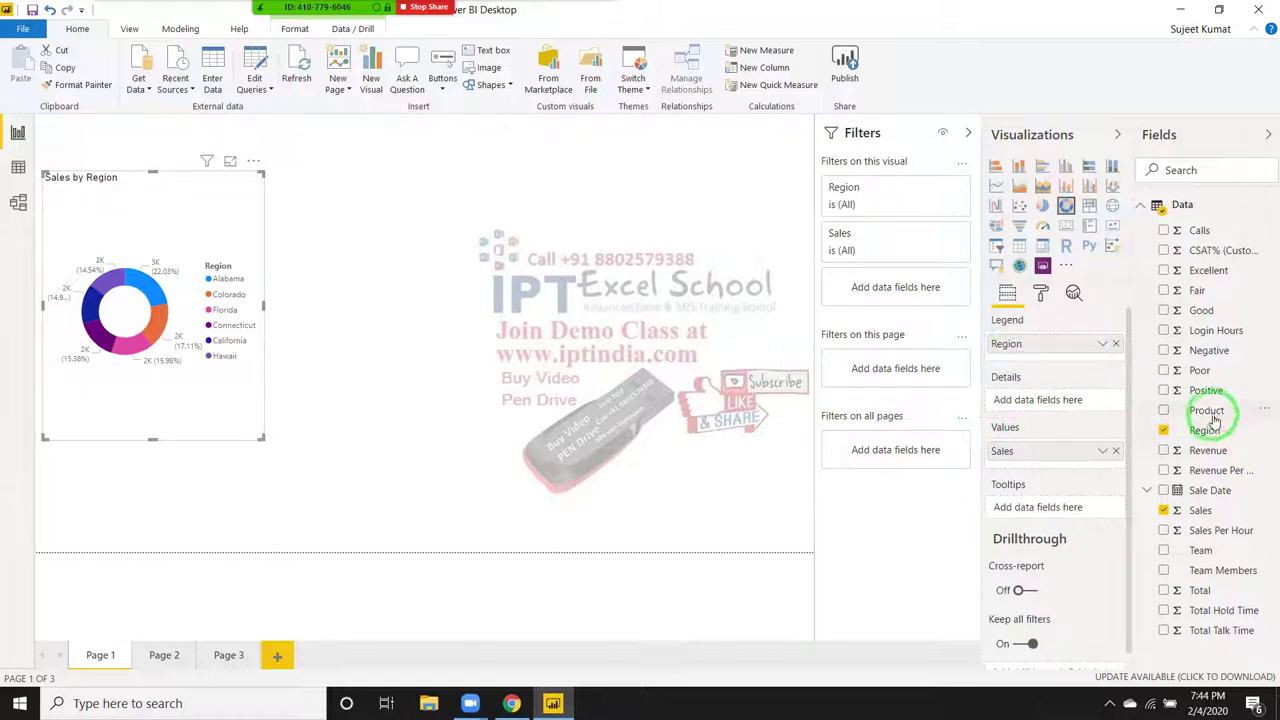
drag(1203, 415, 1052, 368)
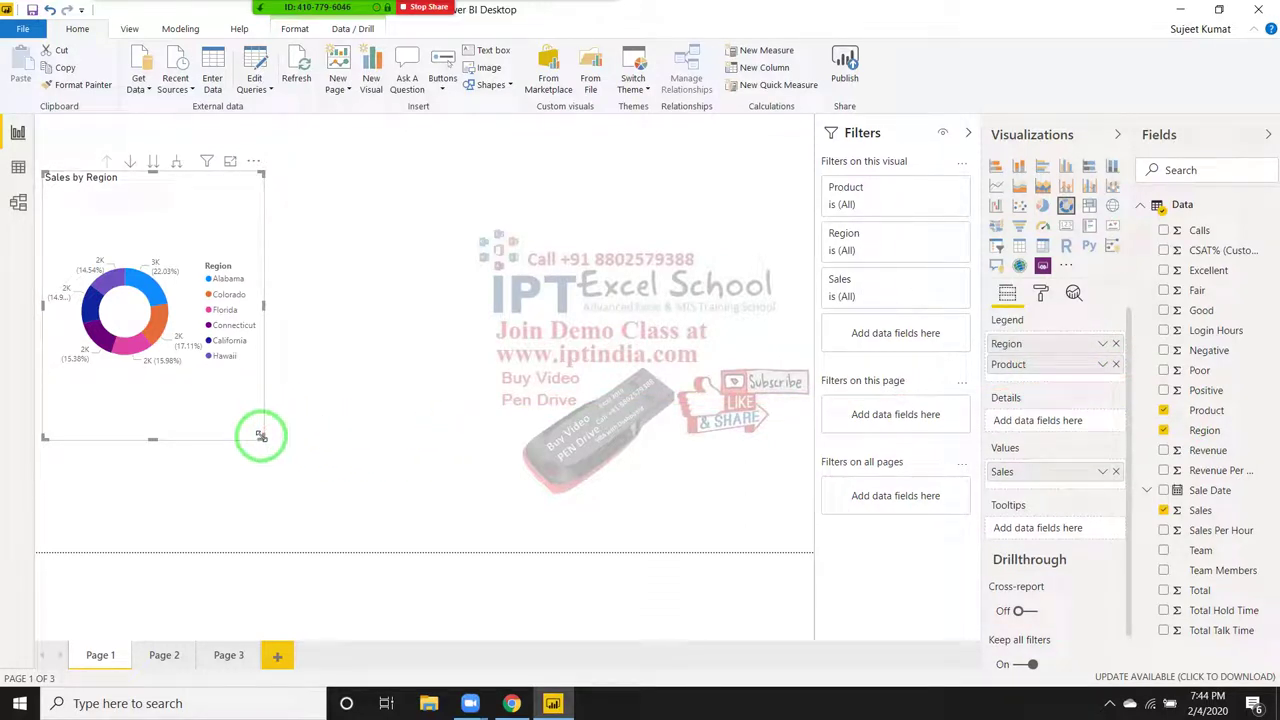
drag(268, 443, 360, 485)
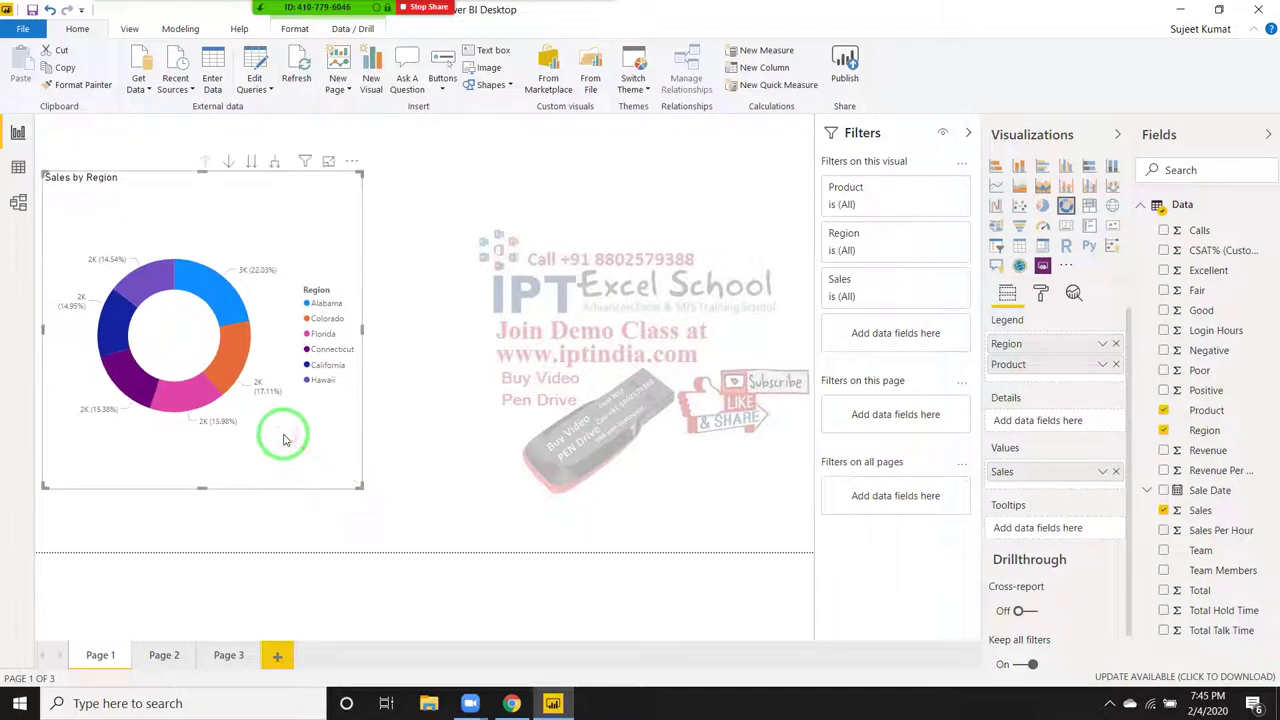
click(547, 470)
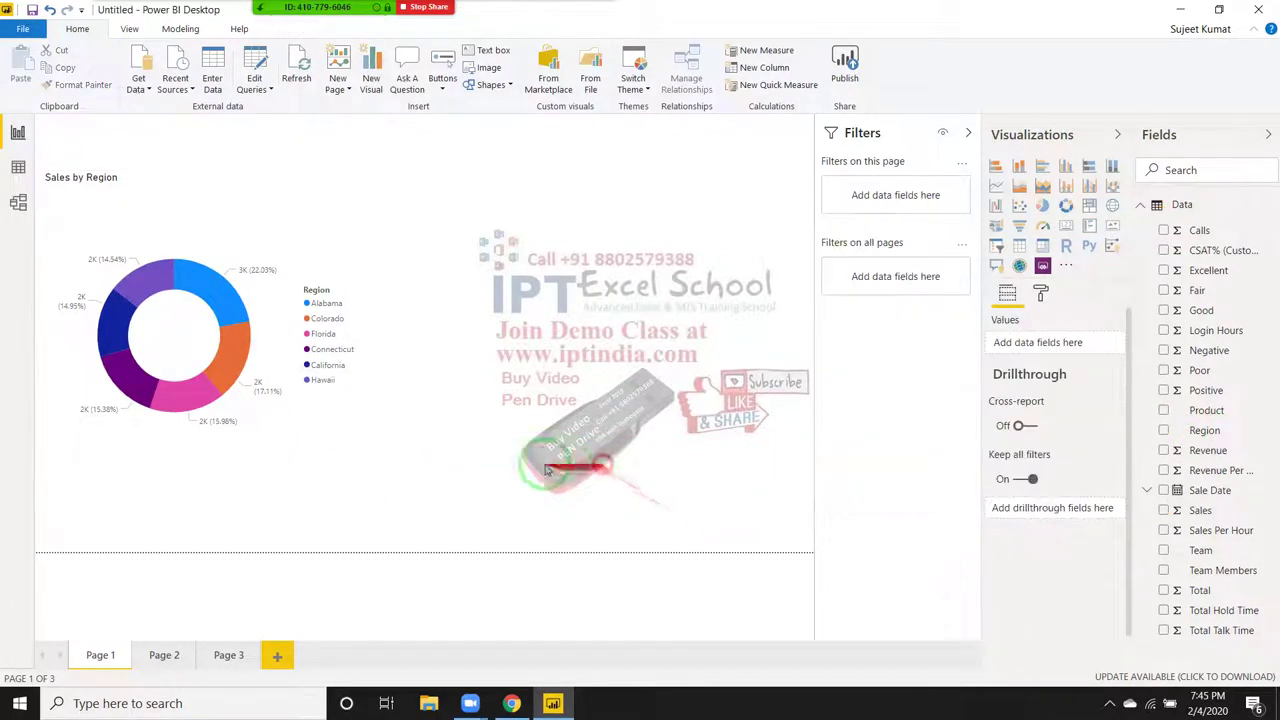
click(296, 443)
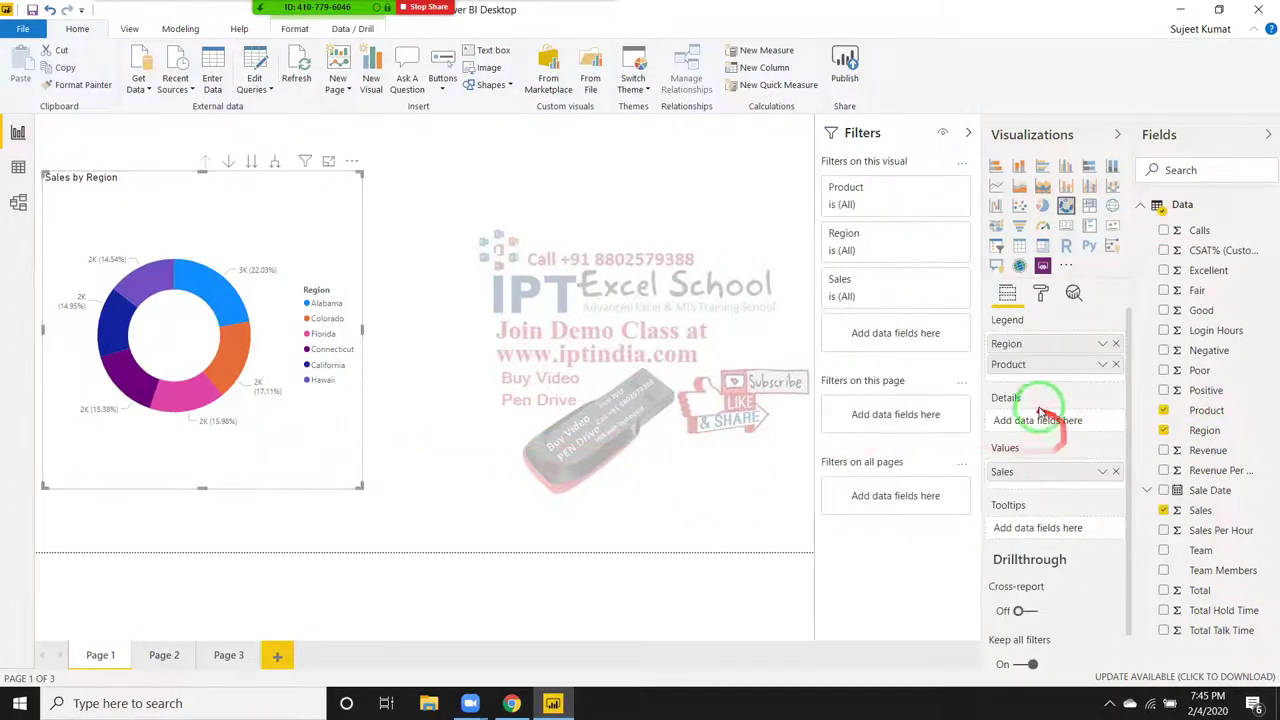
mouse_move(1030, 367)
mouse_down()
mouse_move(1033, 529)
mouse_move(272, 297)
mouse_up()
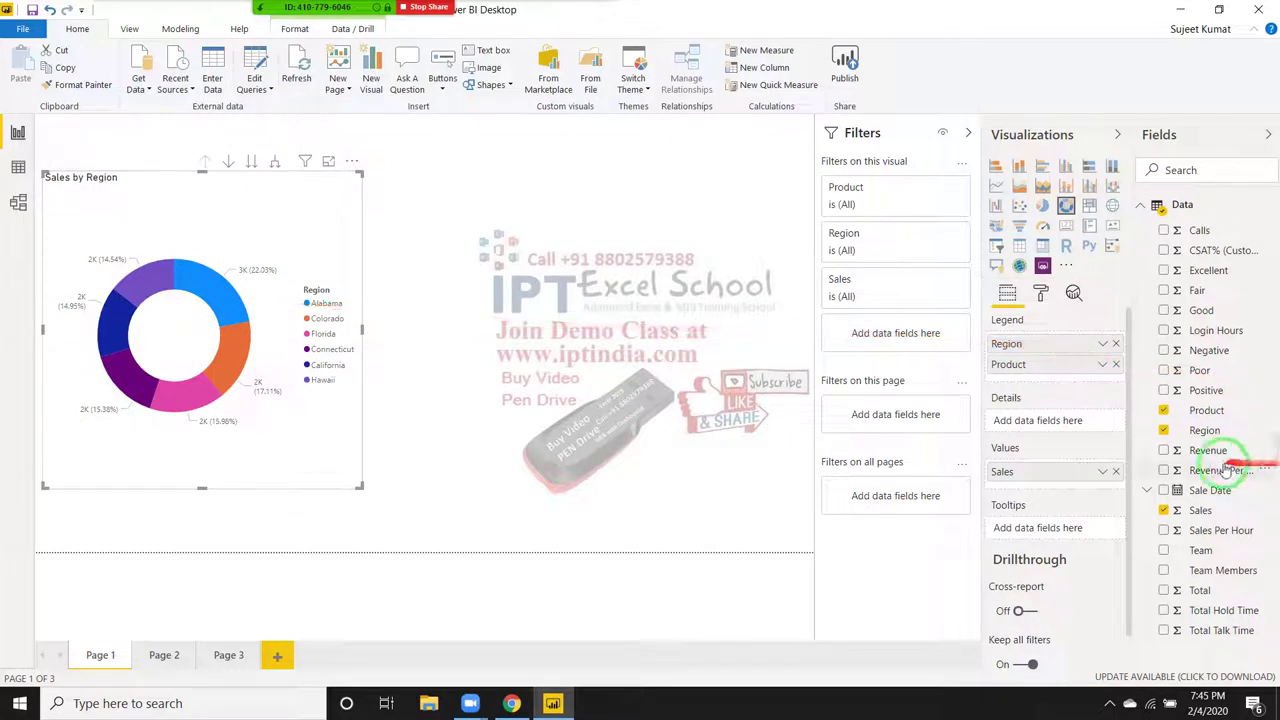
click(1115, 364)
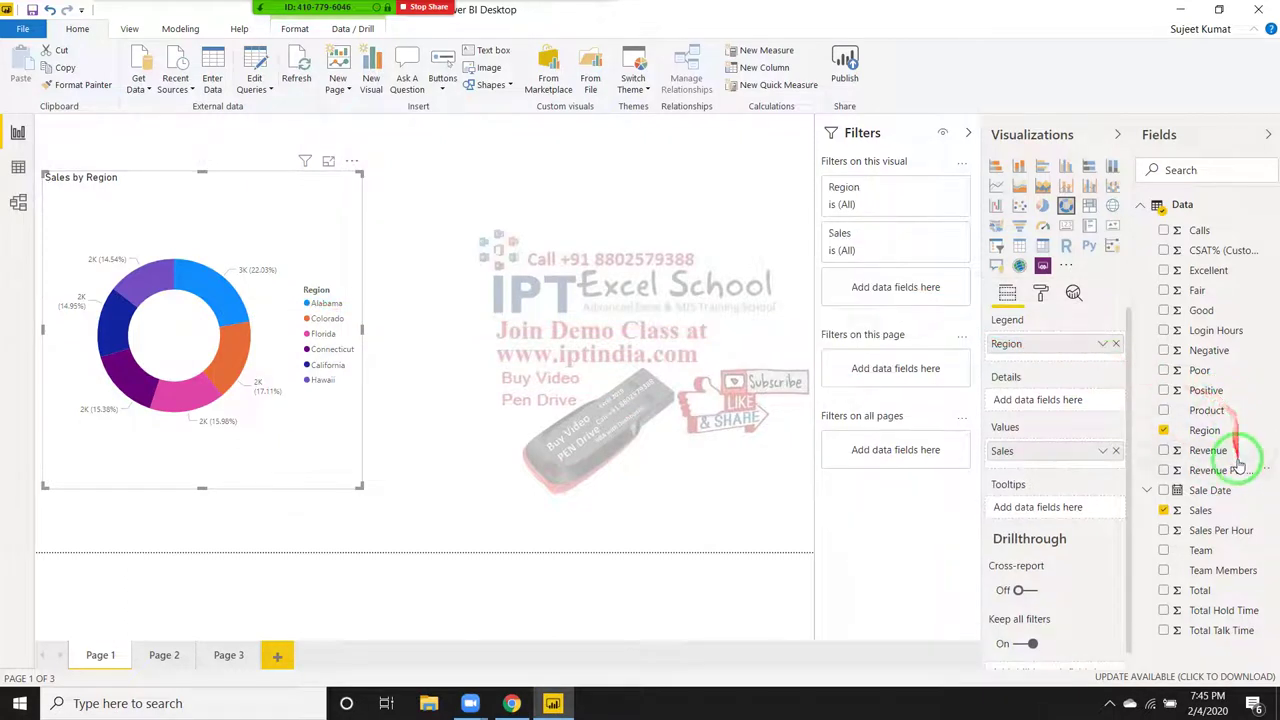
drag(1209, 410, 196, 346)
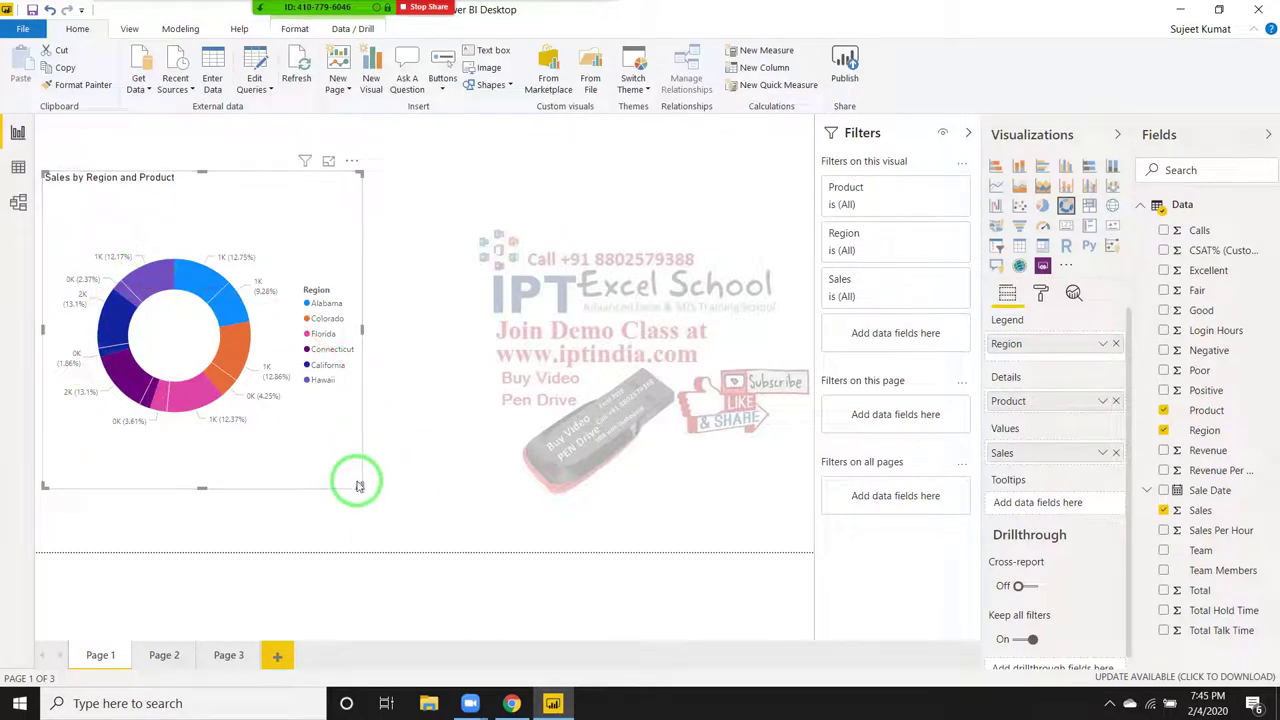
key(Delete)
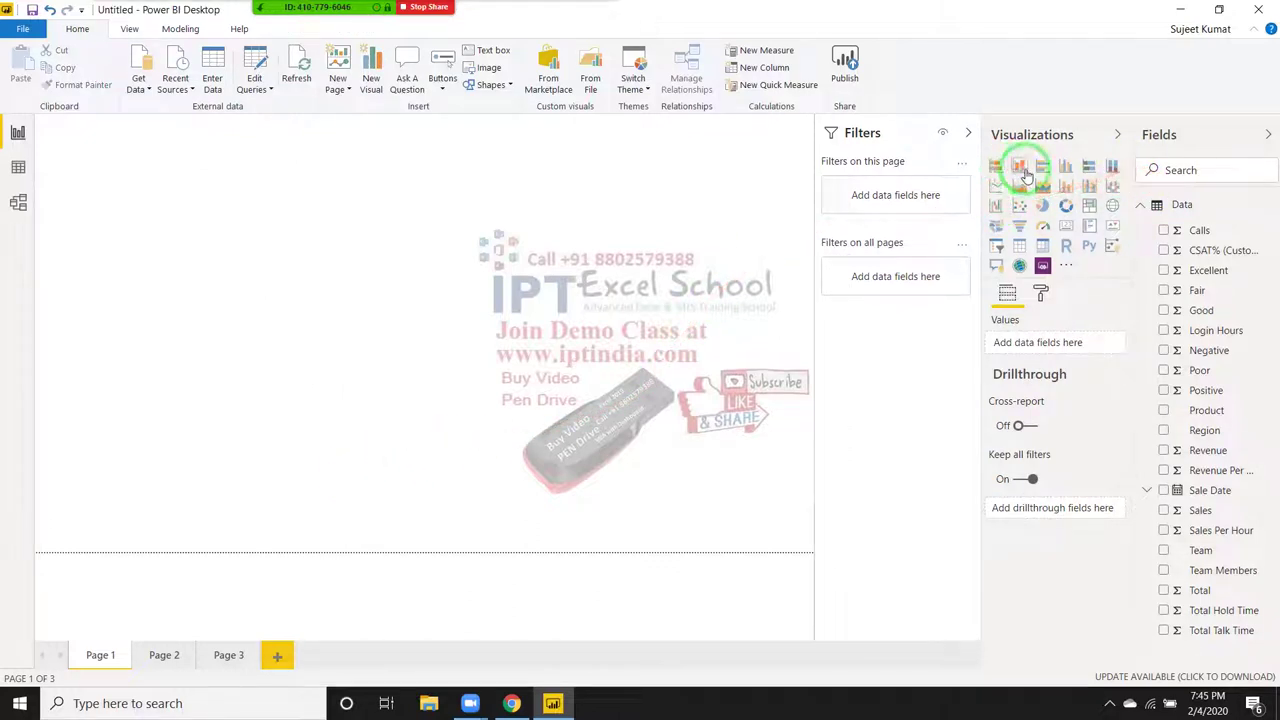
- Build a stacked bar chart with Product axis, Region legend and Revenue values, then enlarge it
click(995, 166)
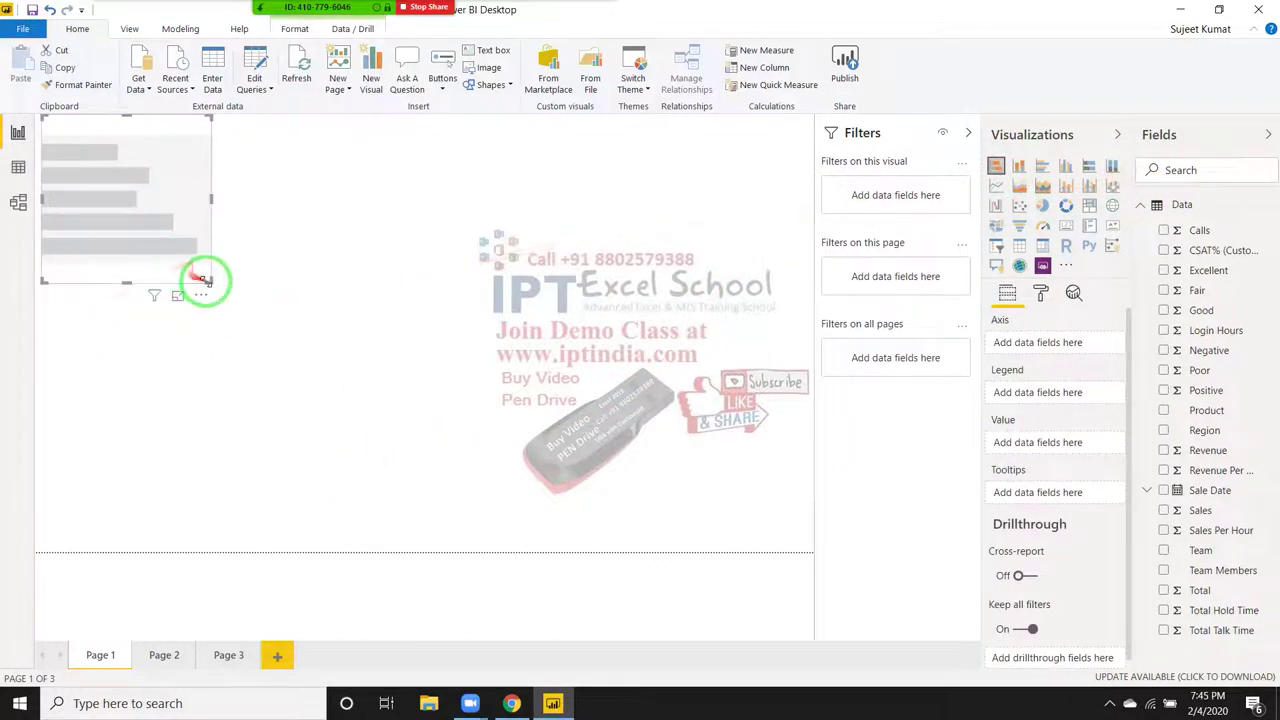
drag(205, 282, 383, 477)
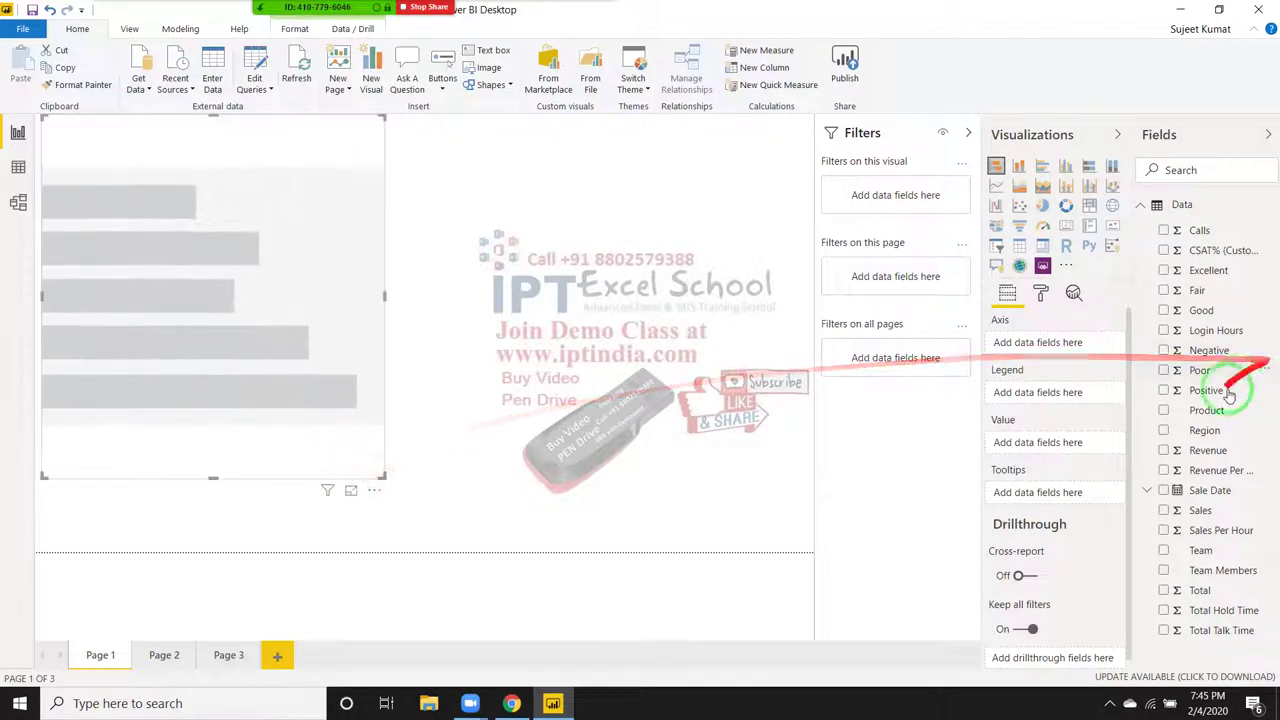
drag(1190, 413, 294, 320)
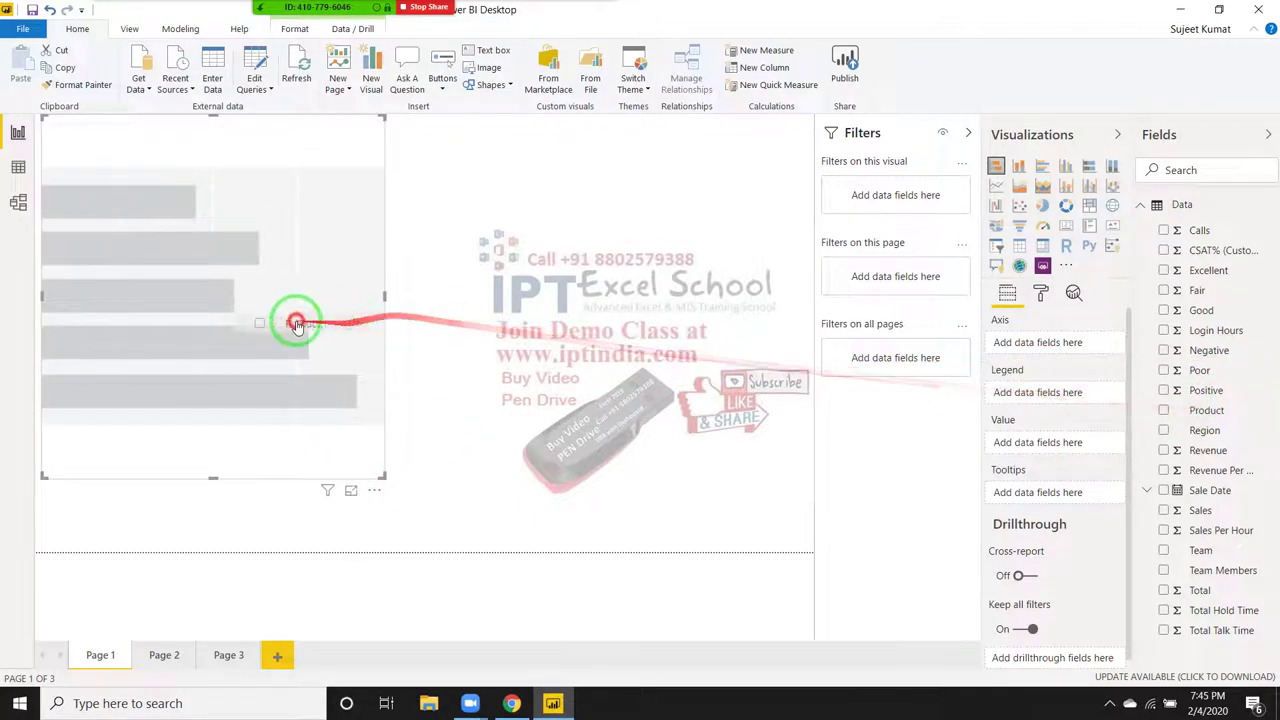
drag(1204, 430, 114, 234)
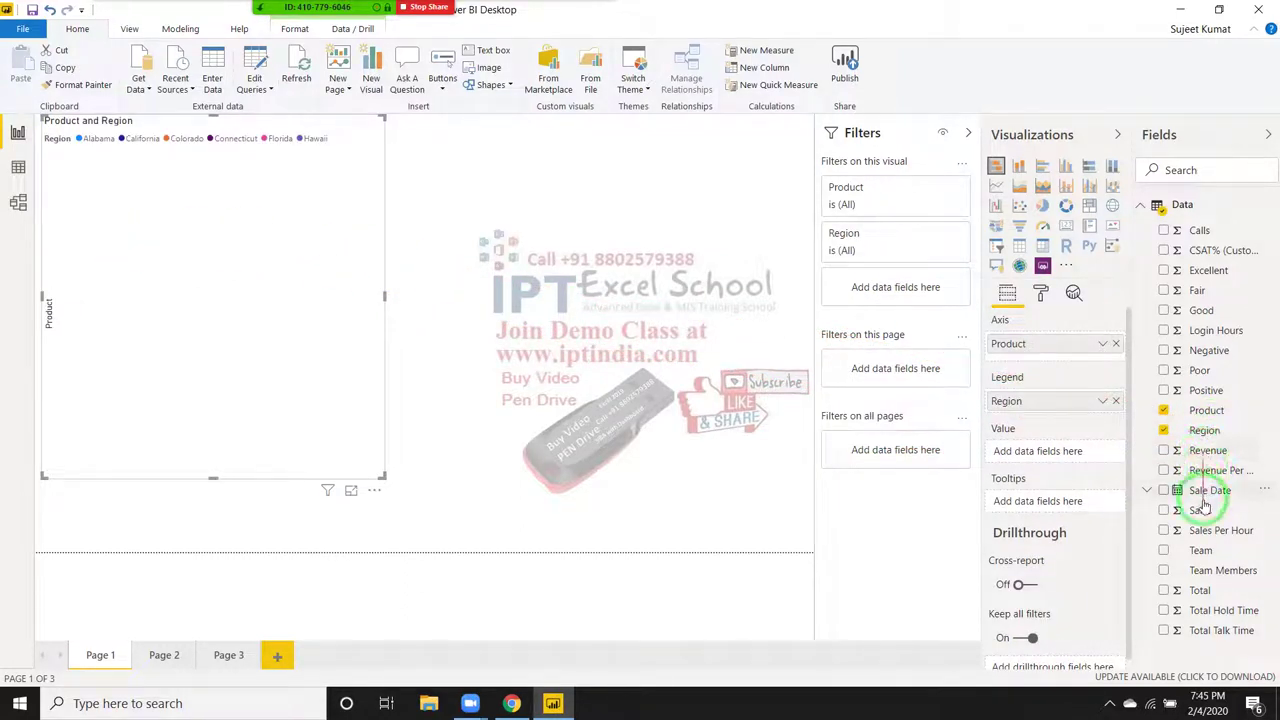
drag(1207, 450, 165, 303)
drag(384, 477, 448, 550)
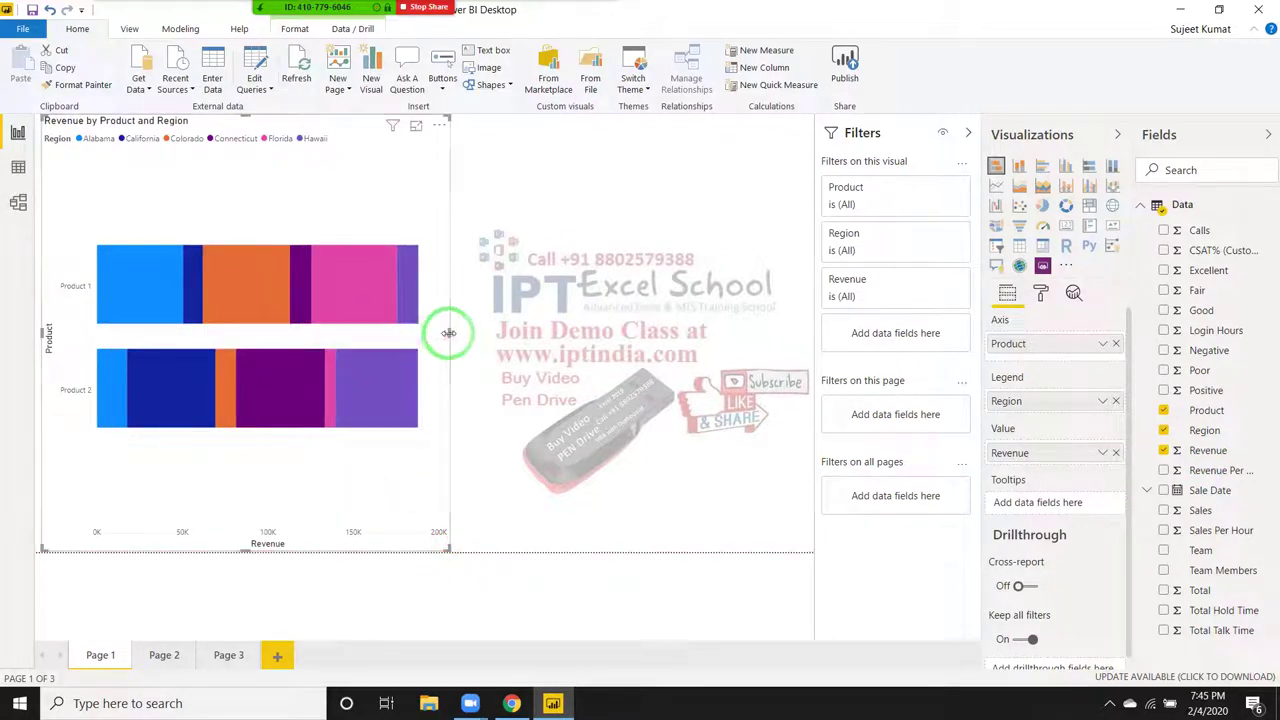
drag(449, 333, 524, 370)
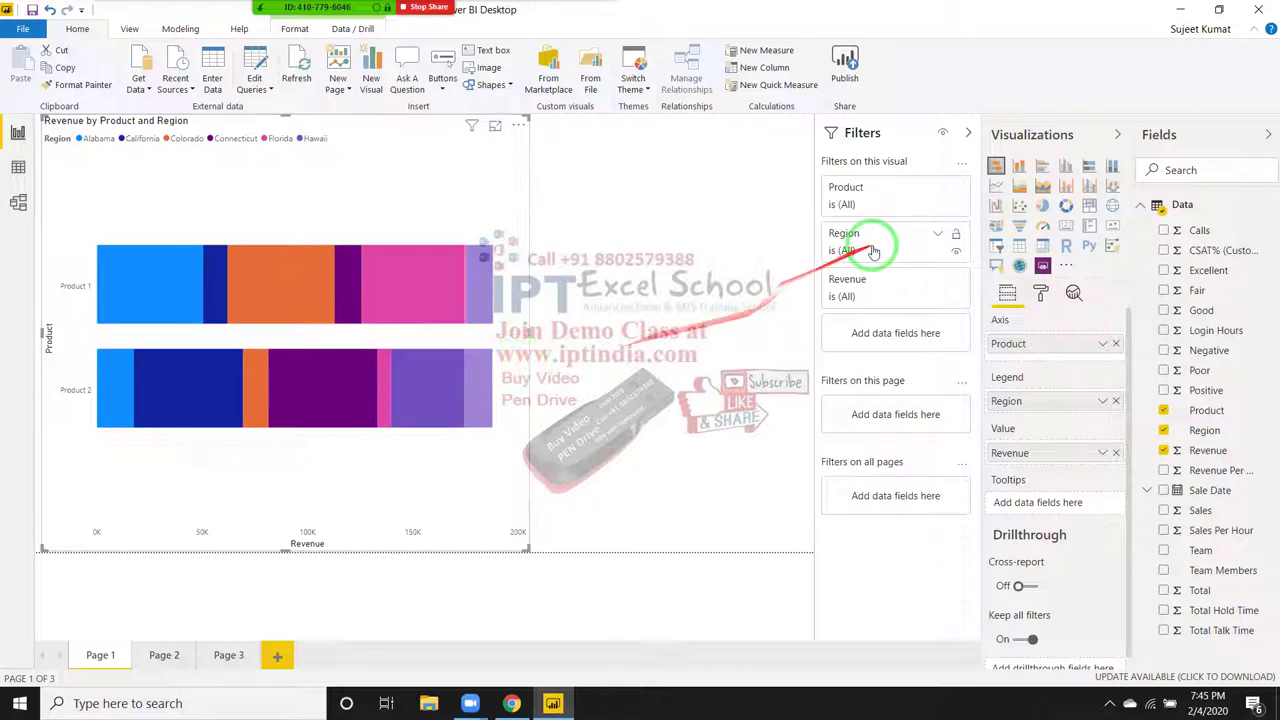
- Cycle the visual through column, bar, 100% stacked, area, ribbon, combo, treemap, pie, scatter, ending as waterfall
click(1023, 167)
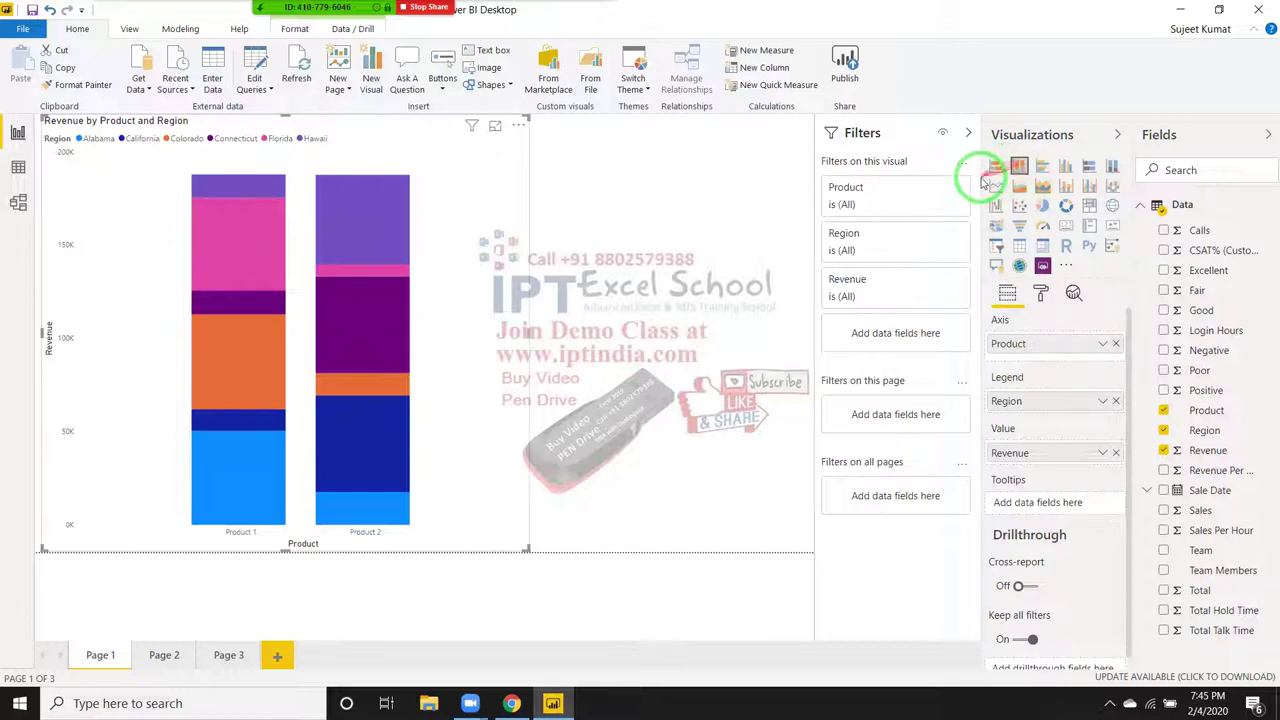
click(1041, 168)
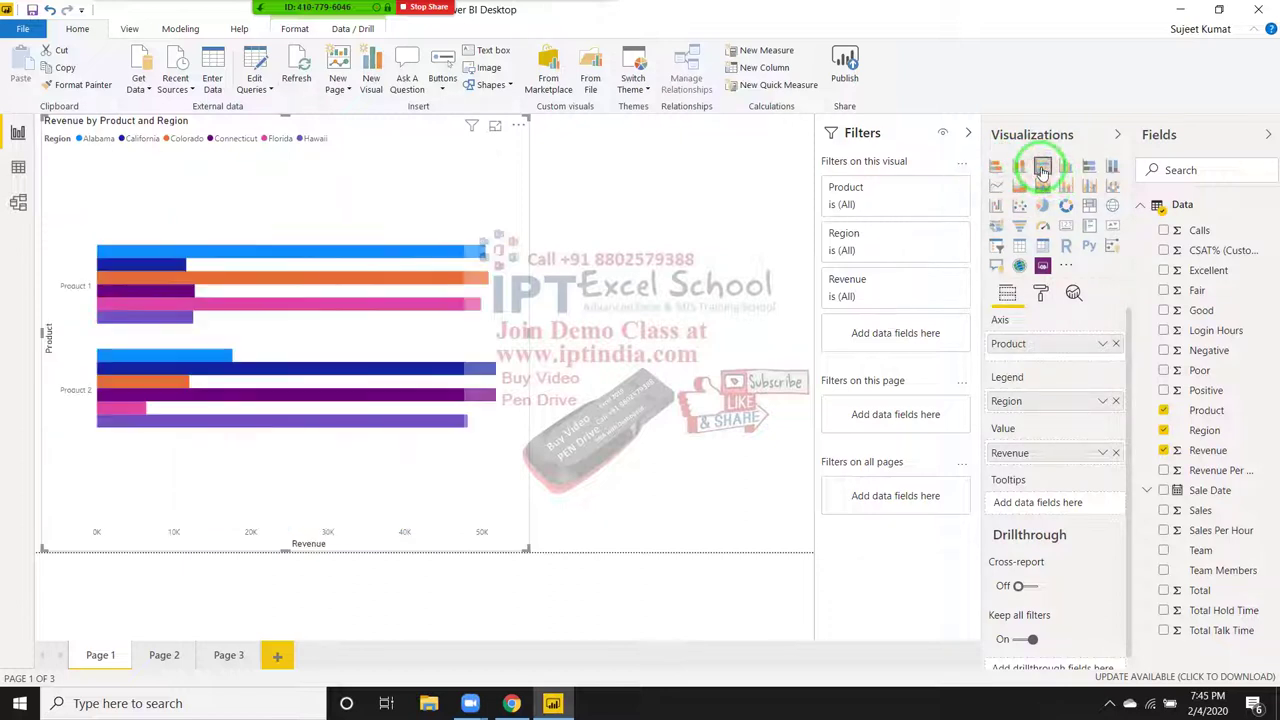
click(1065, 168)
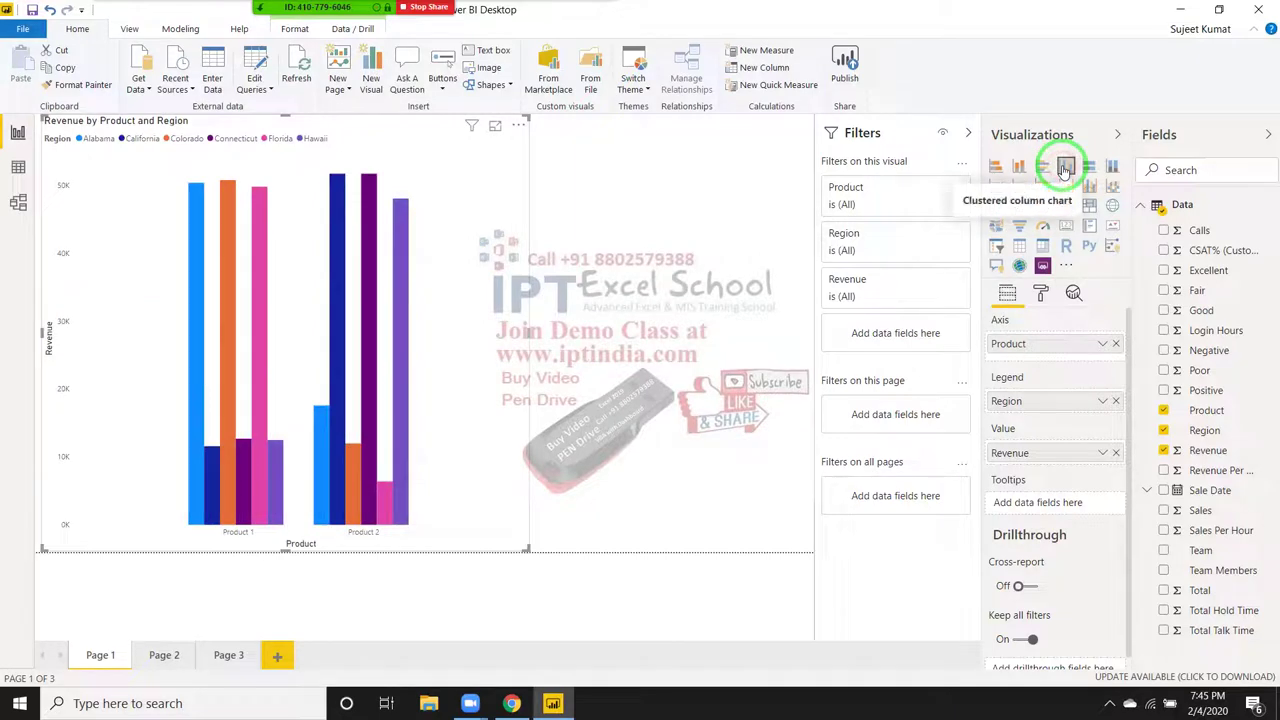
click(1089, 168)
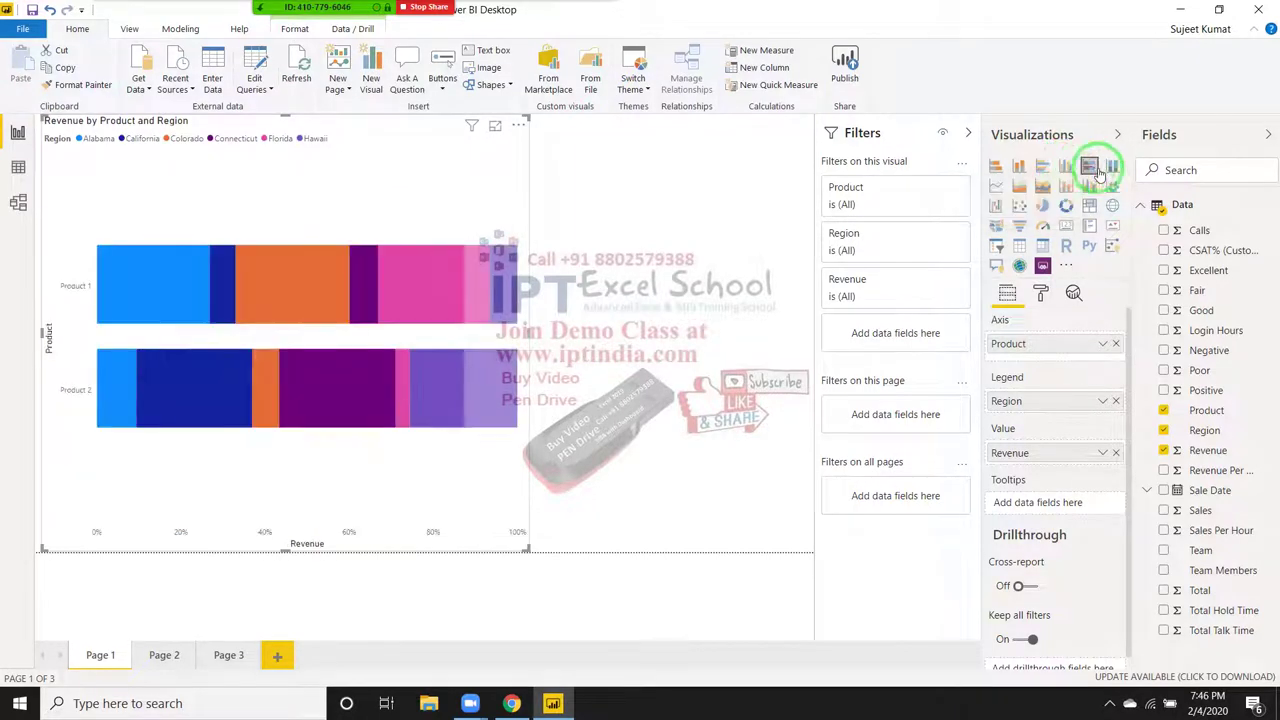
click(1113, 168)
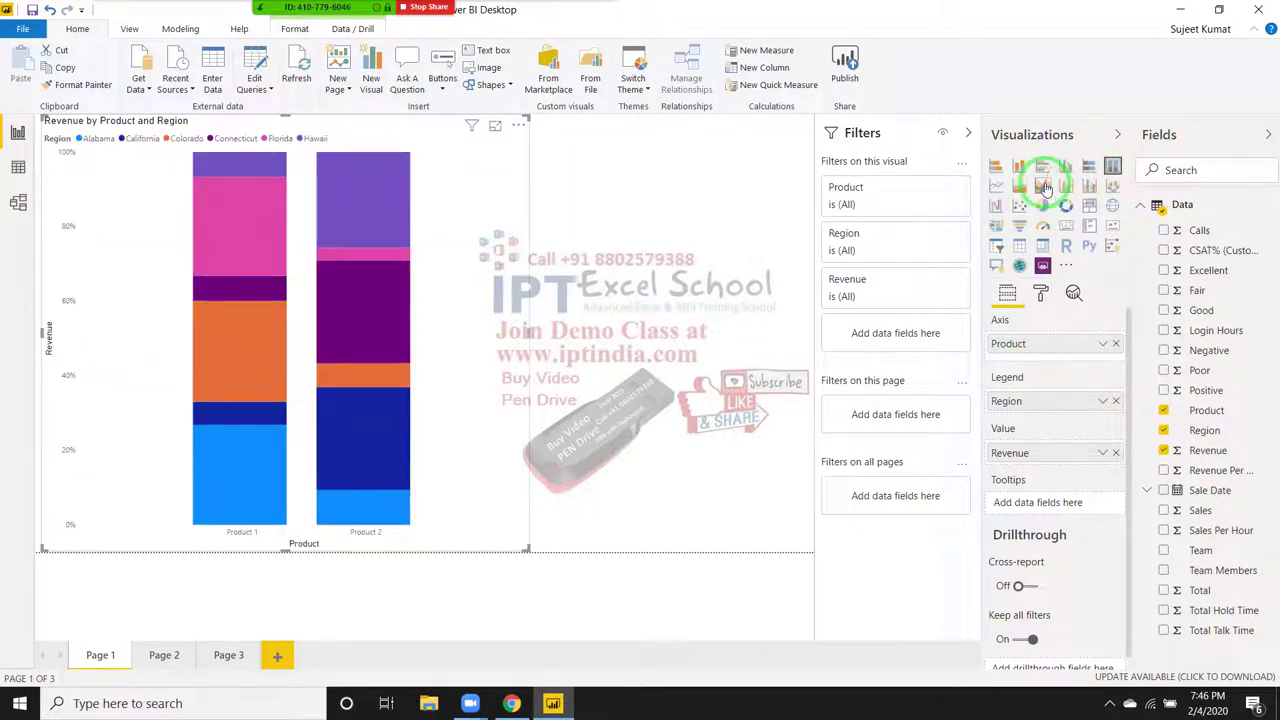
click(1044, 188)
click(1015, 188)
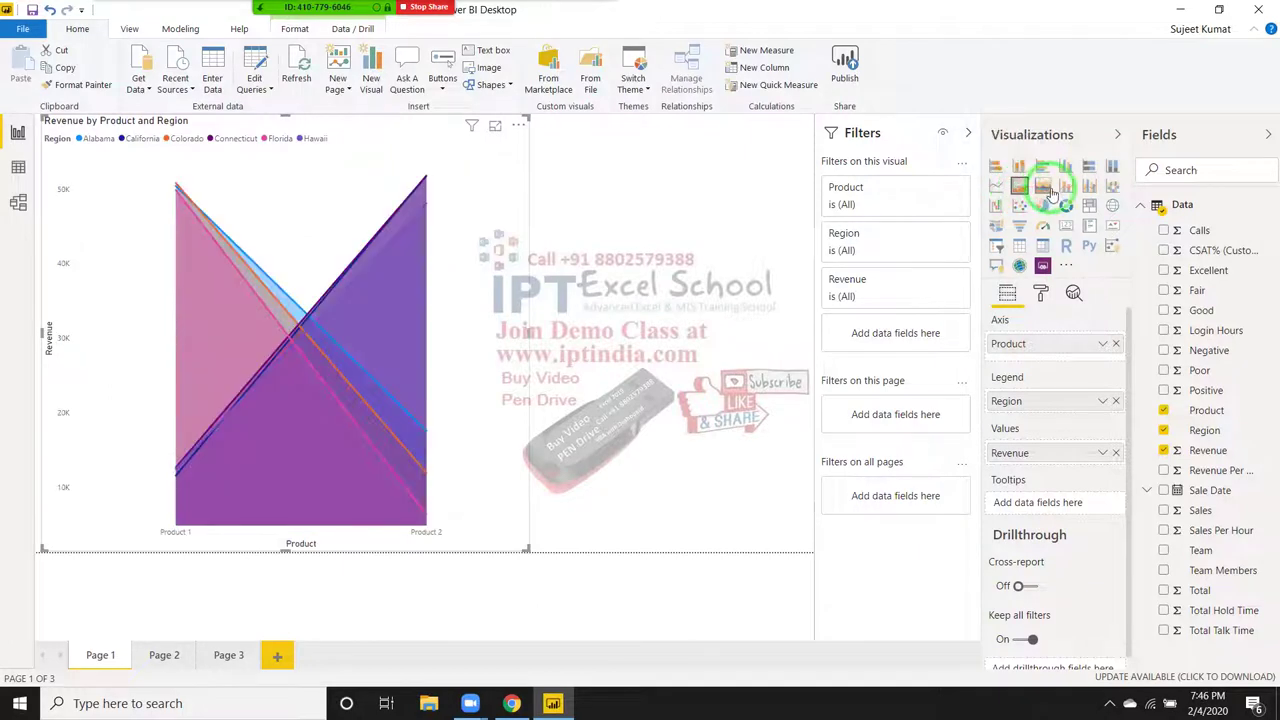
click(1089, 188)
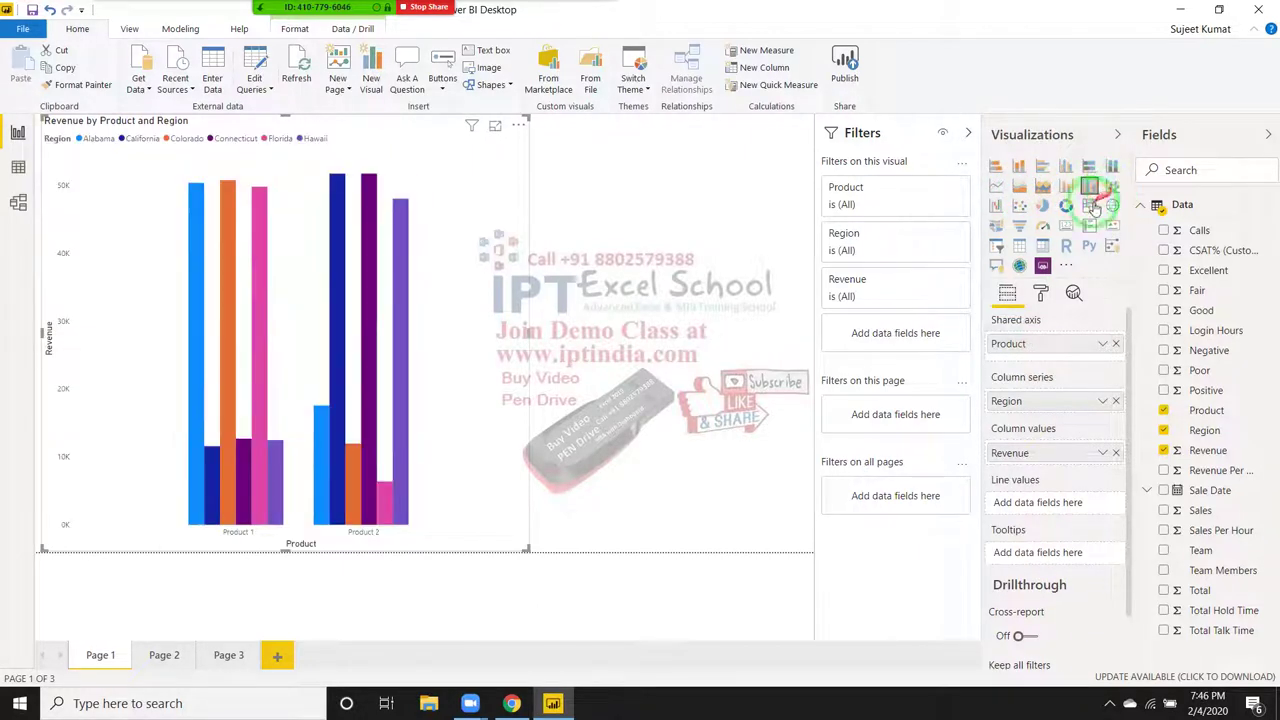
click(1089, 205)
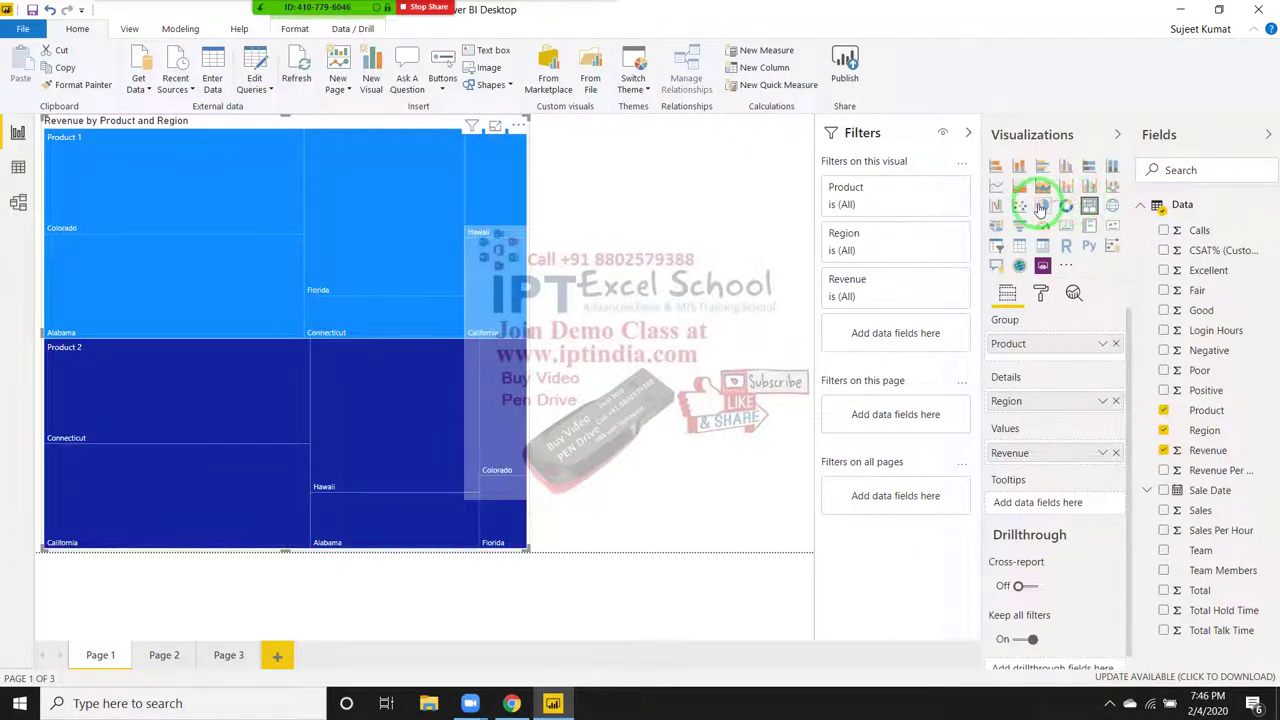
click(1042, 205)
click(1018, 205)
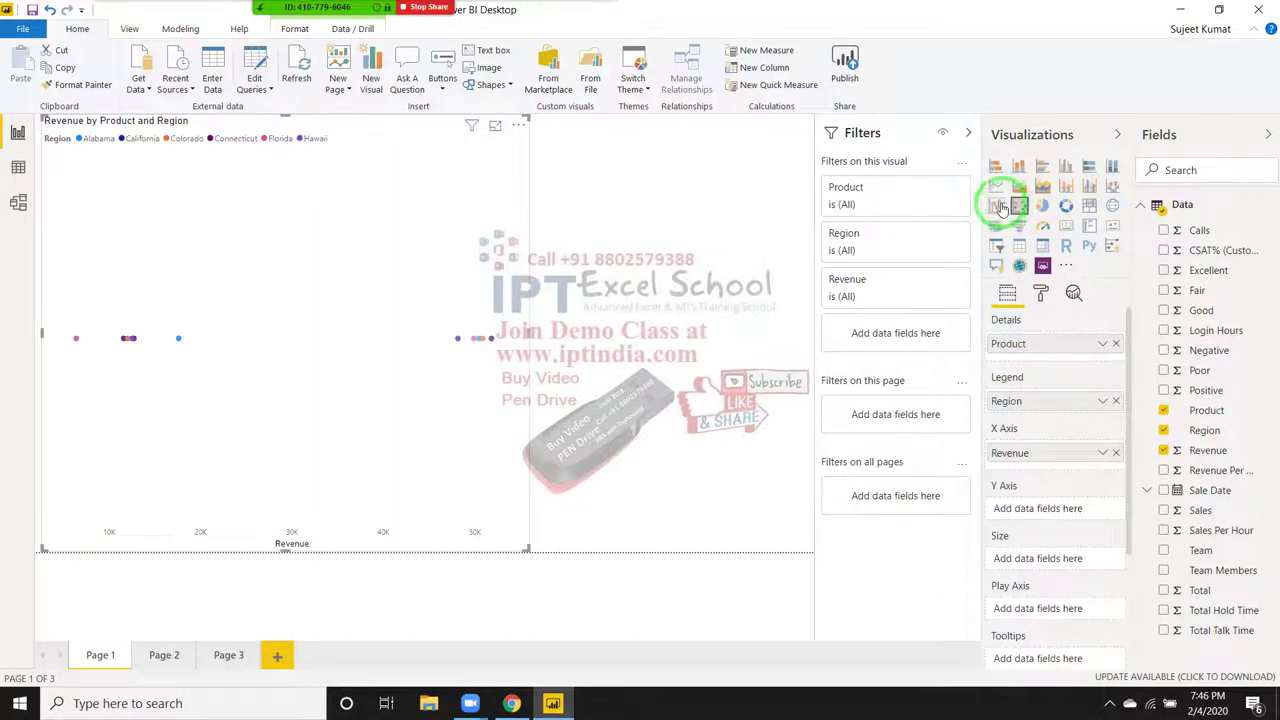
click(997, 207)
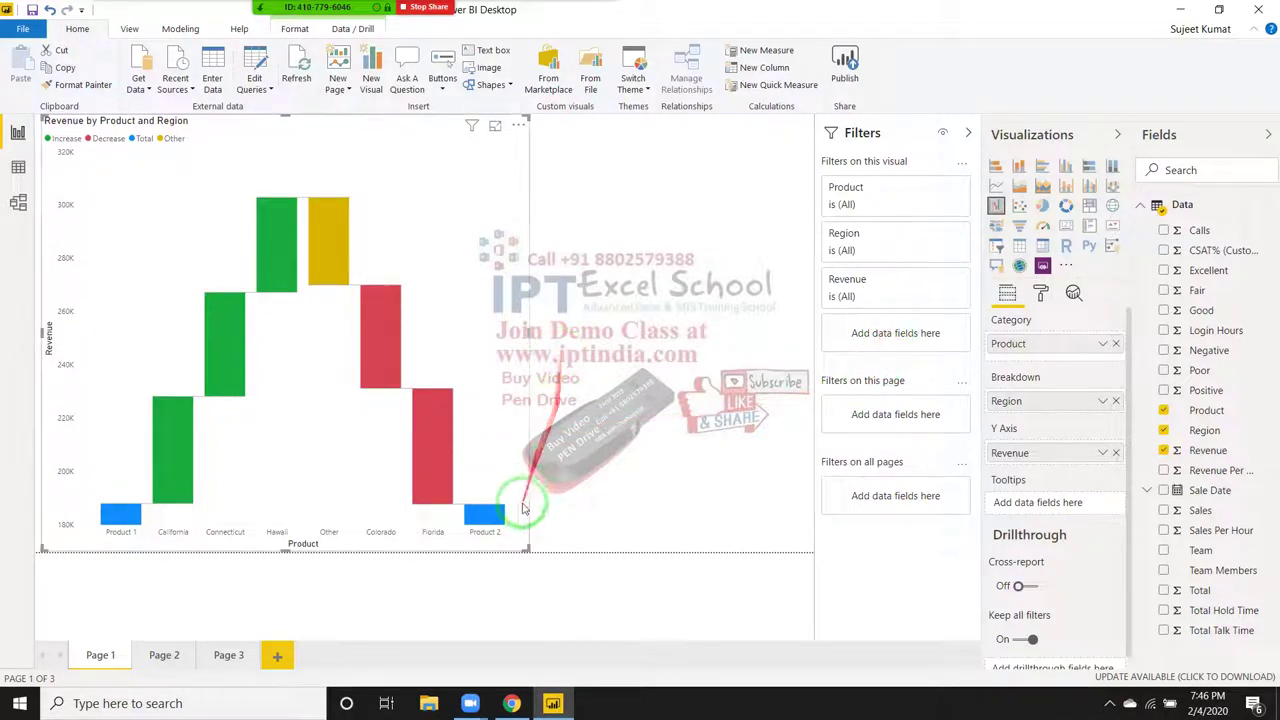
mouse_move(487, 522)
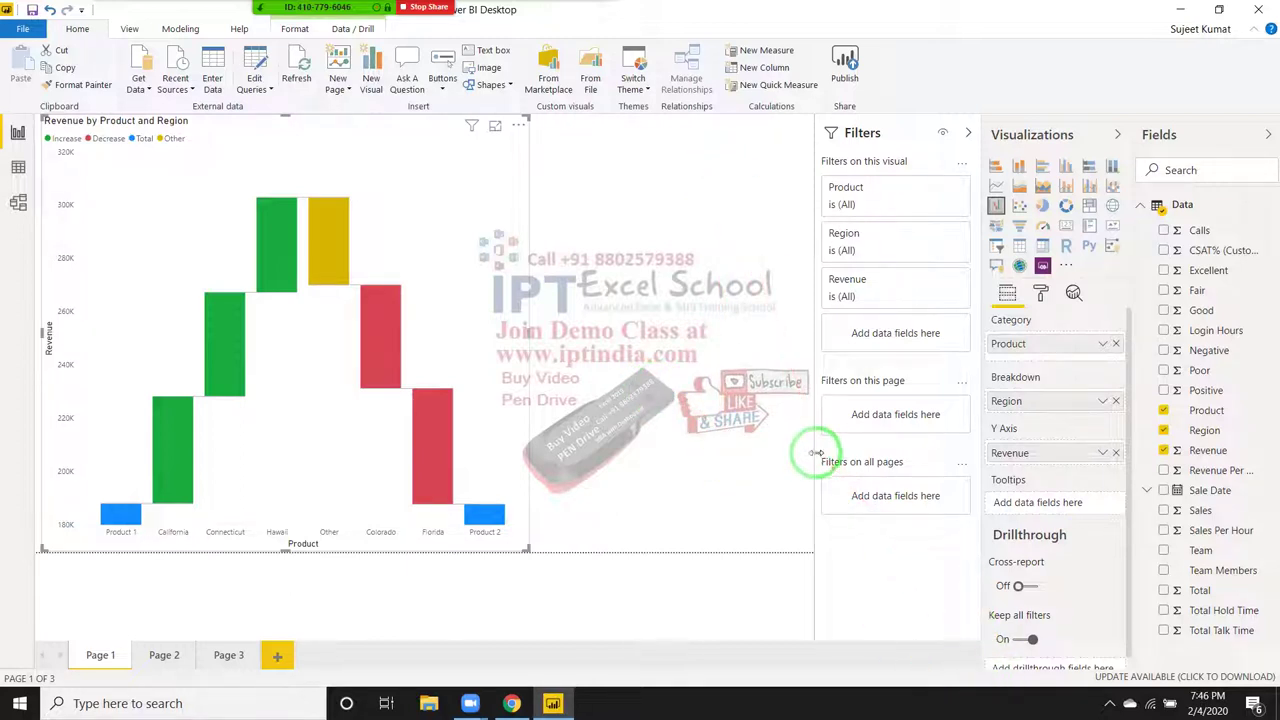
mouse_move(429, 461)
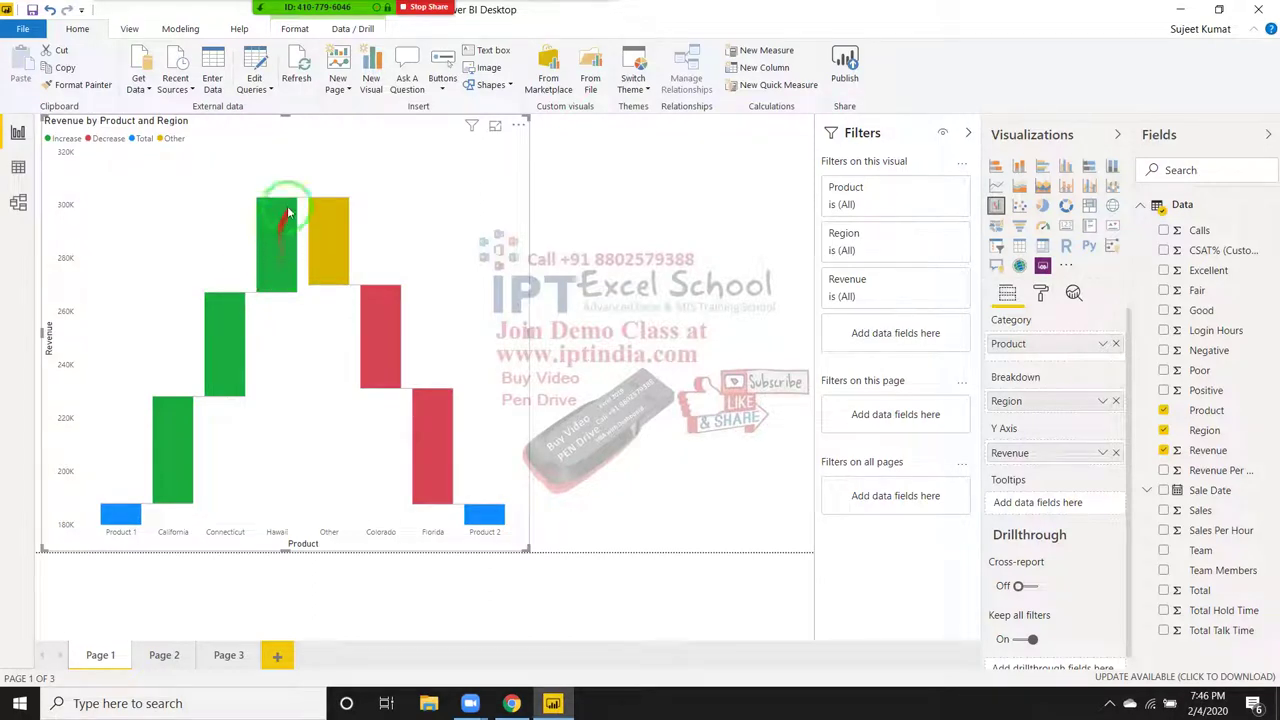
click(326, 231)
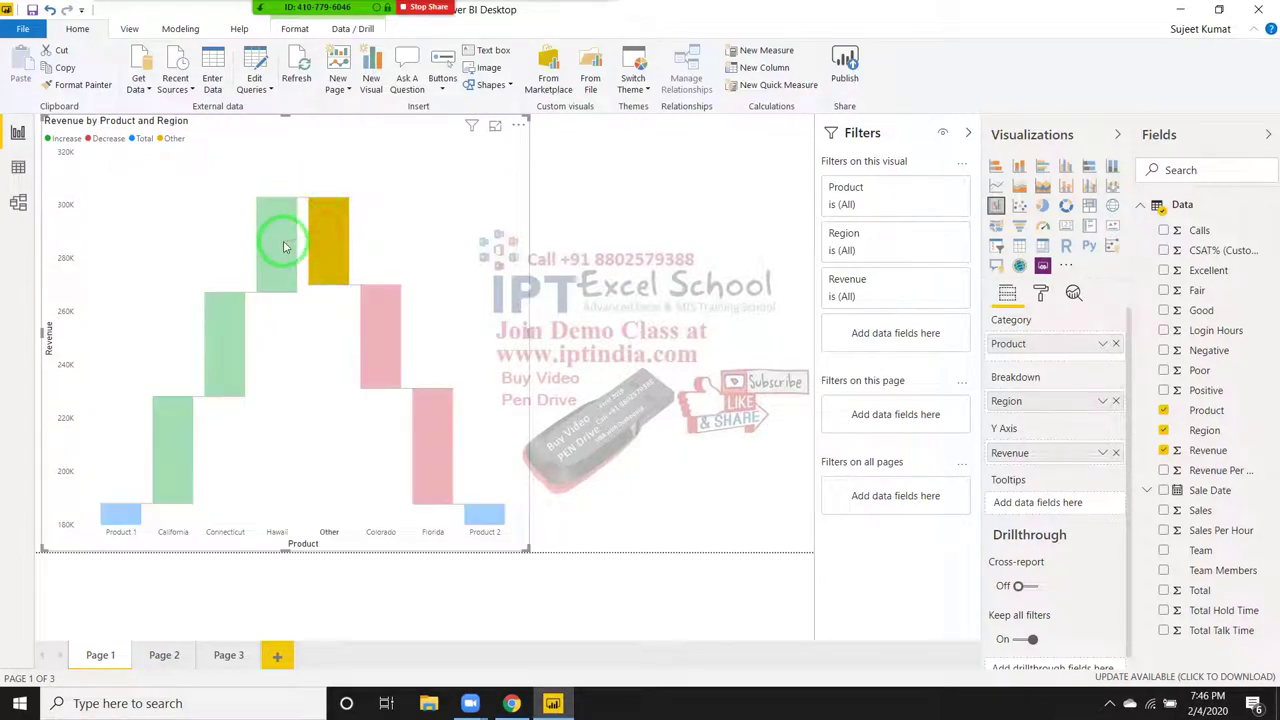
click(281, 252)
click(236, 310)
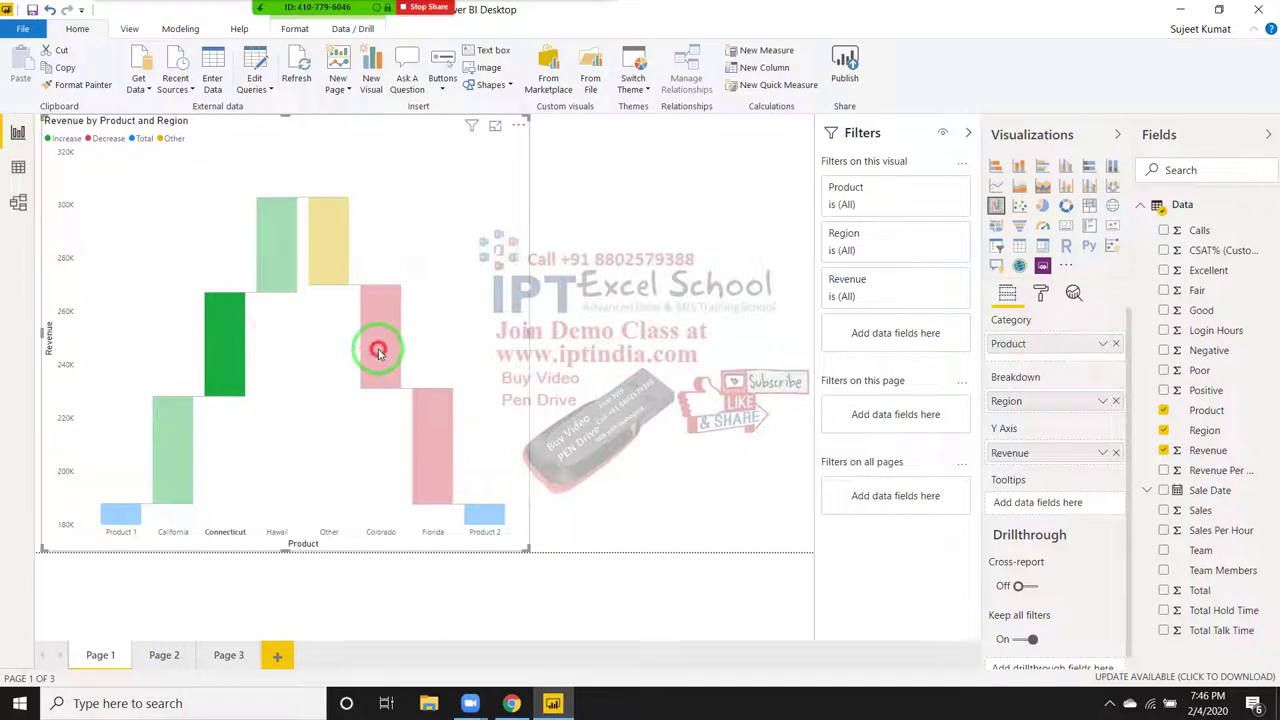
click(368, 346)
click(441, 452)
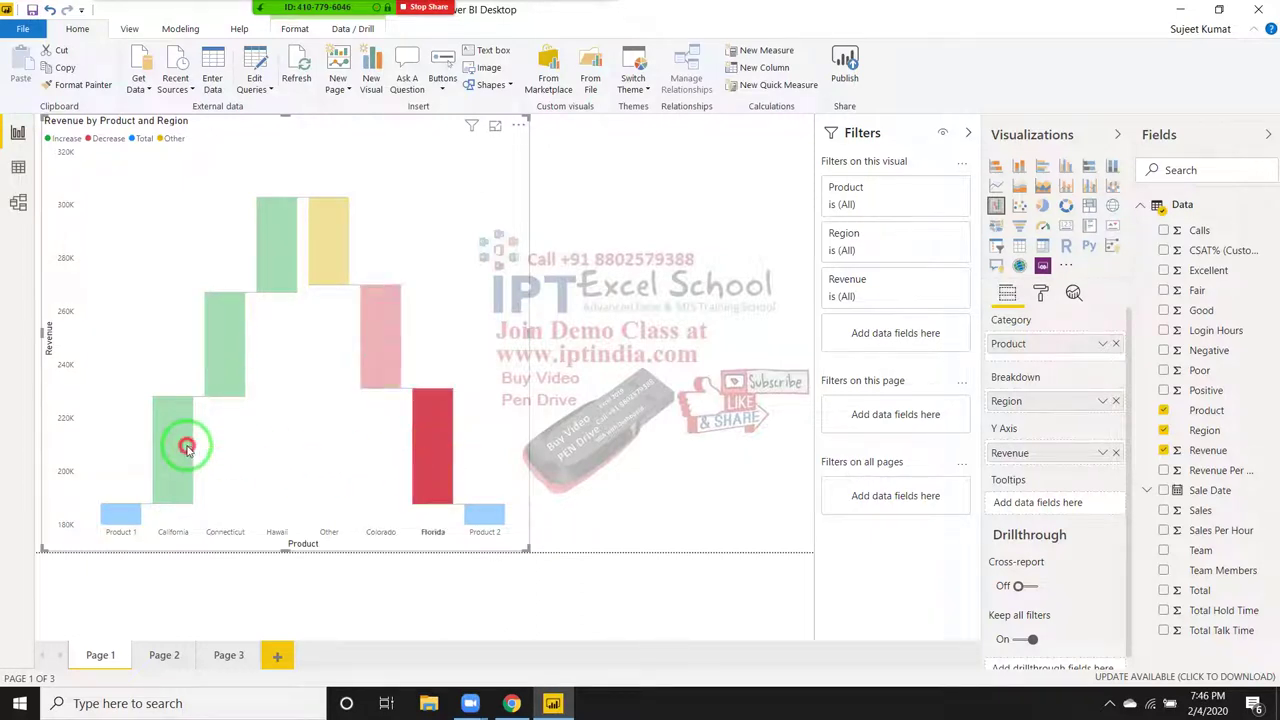
click(186, 443)
click(131, 516)
click(482, 514)
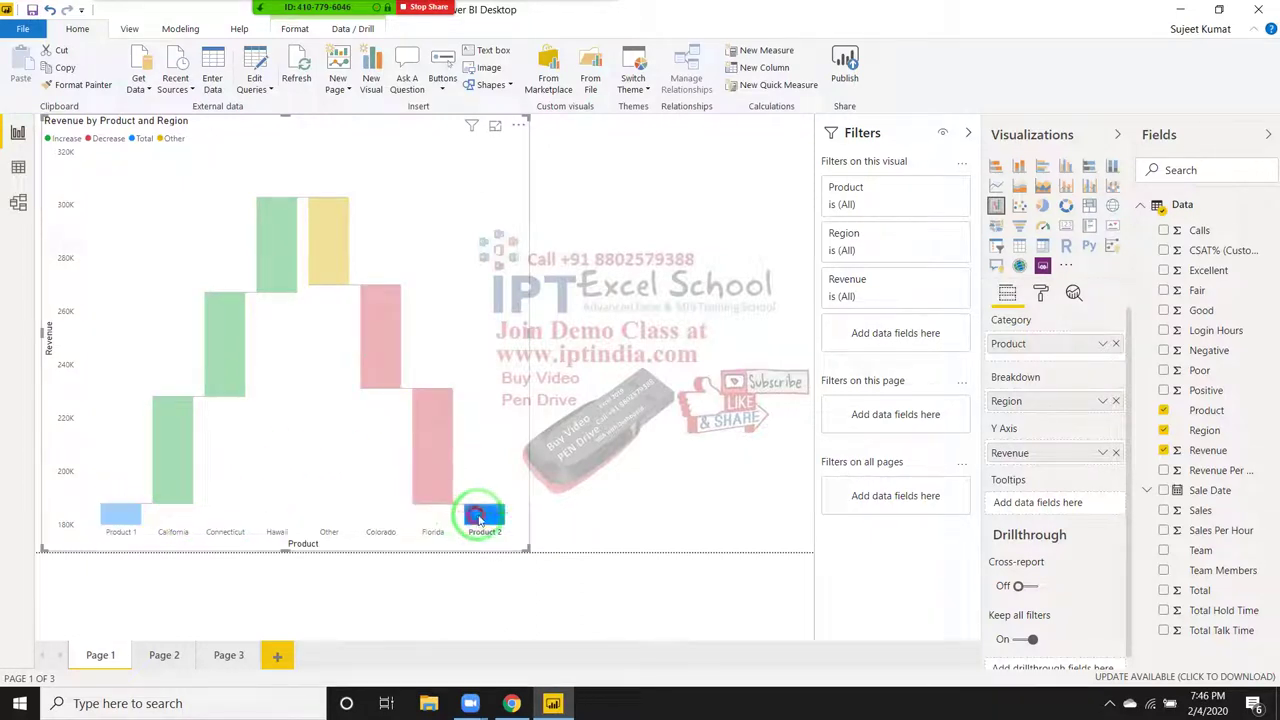
click(592, 490)
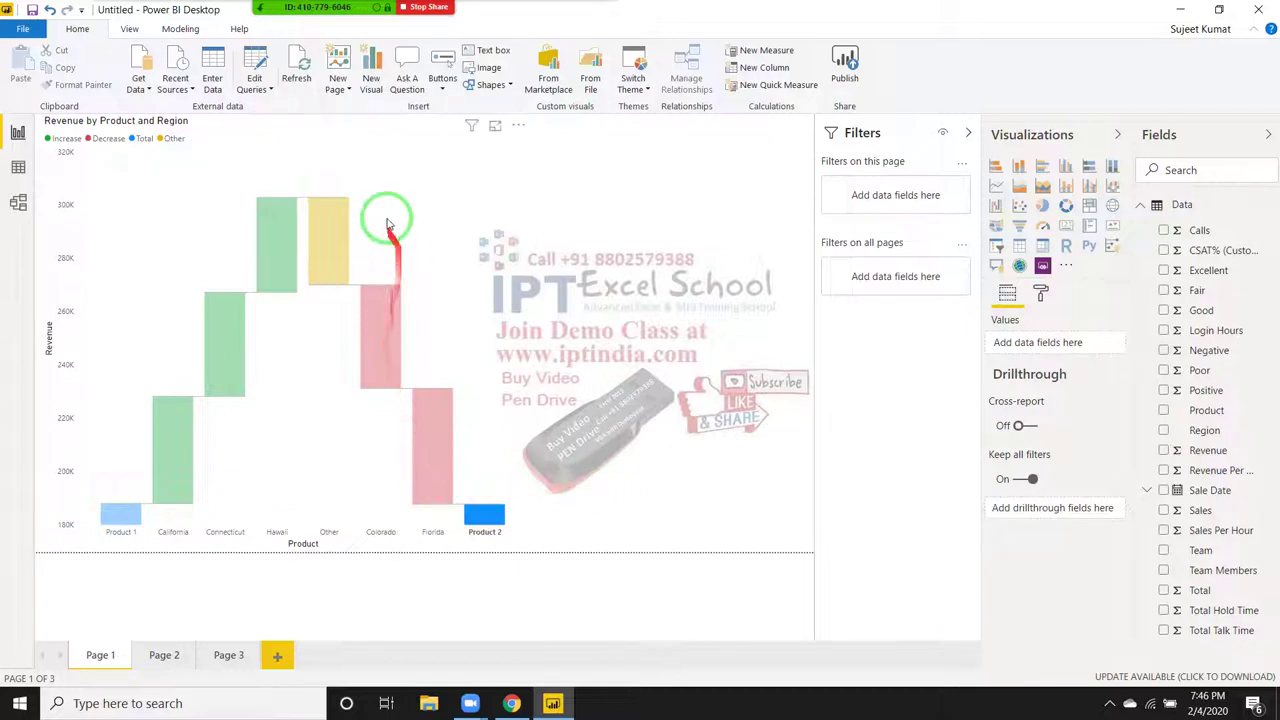
click(386, 180)
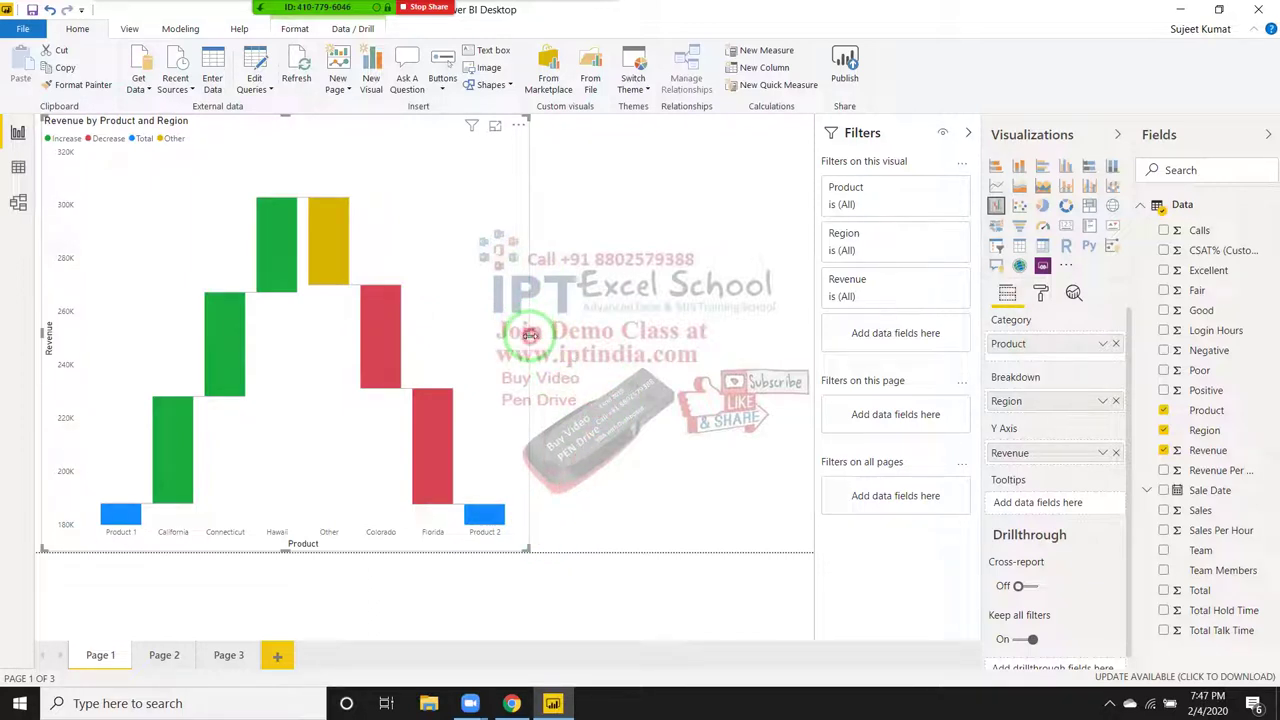
- Widen the revenue waterfall chart toward the page's right edge, then restore Power BI Desktop
mouse_move(531, 336)
mouse_down()
mouse_move(833, 372)
mouse_move(180, 403)
mouse_move(678, 425)
mouse_move(296, 425)
mouse_move(677, 449)
mouse_up()
click(477, 163)
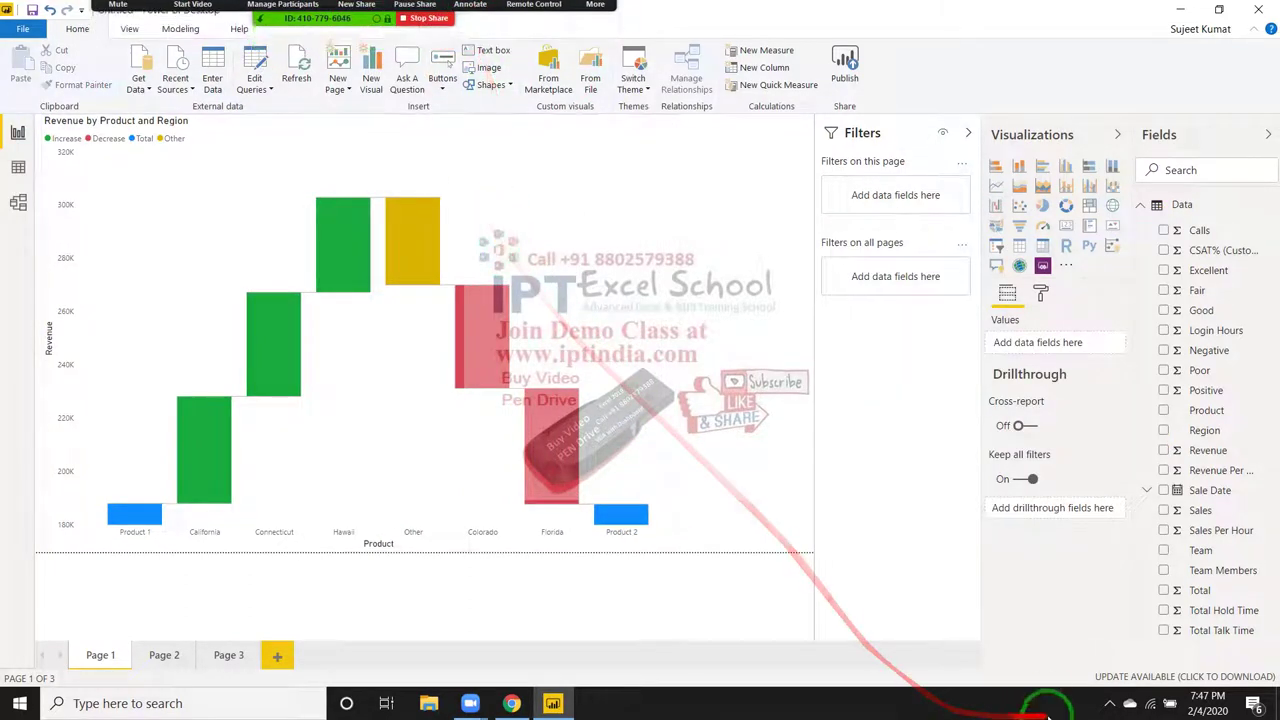
click(1110, 705)
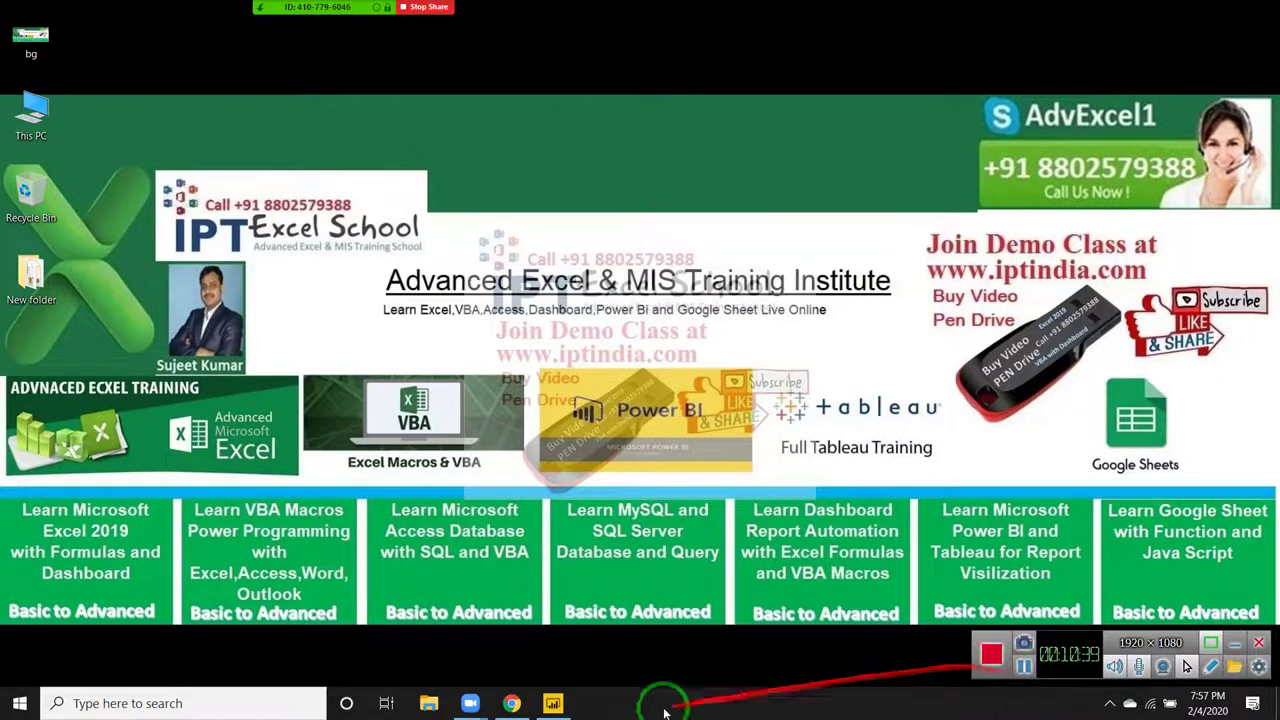
click(571, 703)
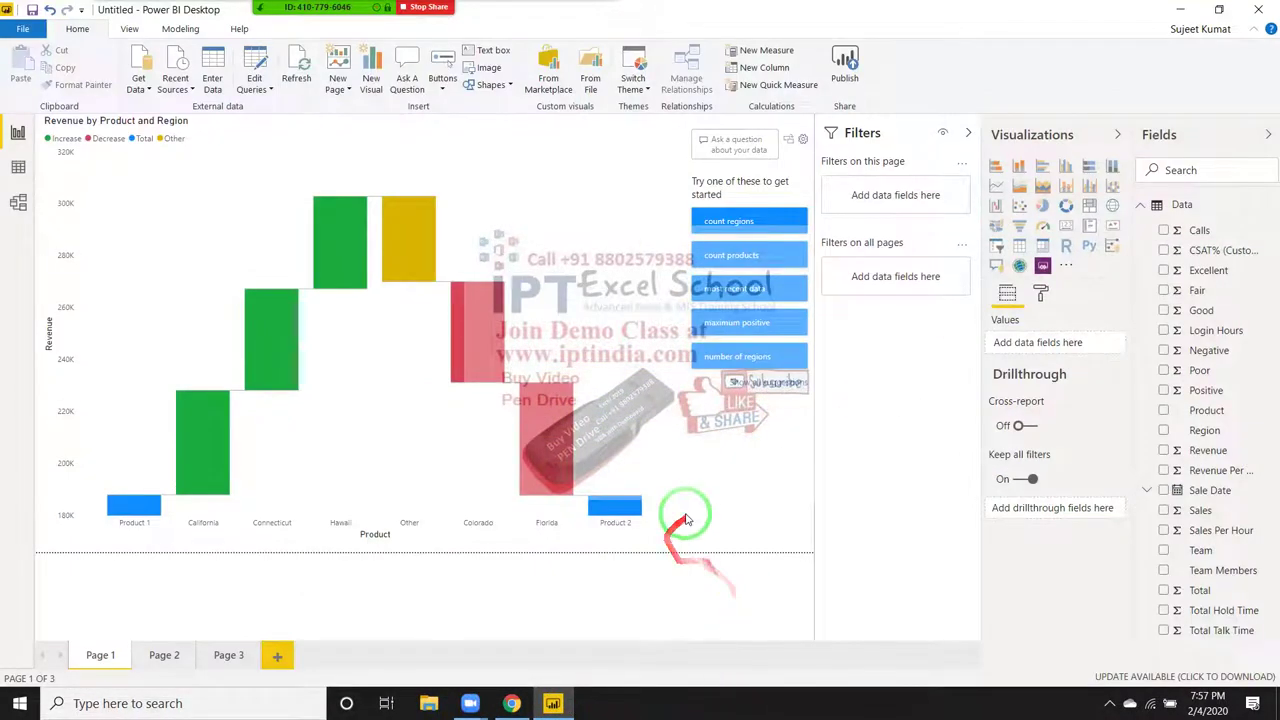
- Select the waterfall chart and delete it, leaving Page 1 empty
click(717, 518)
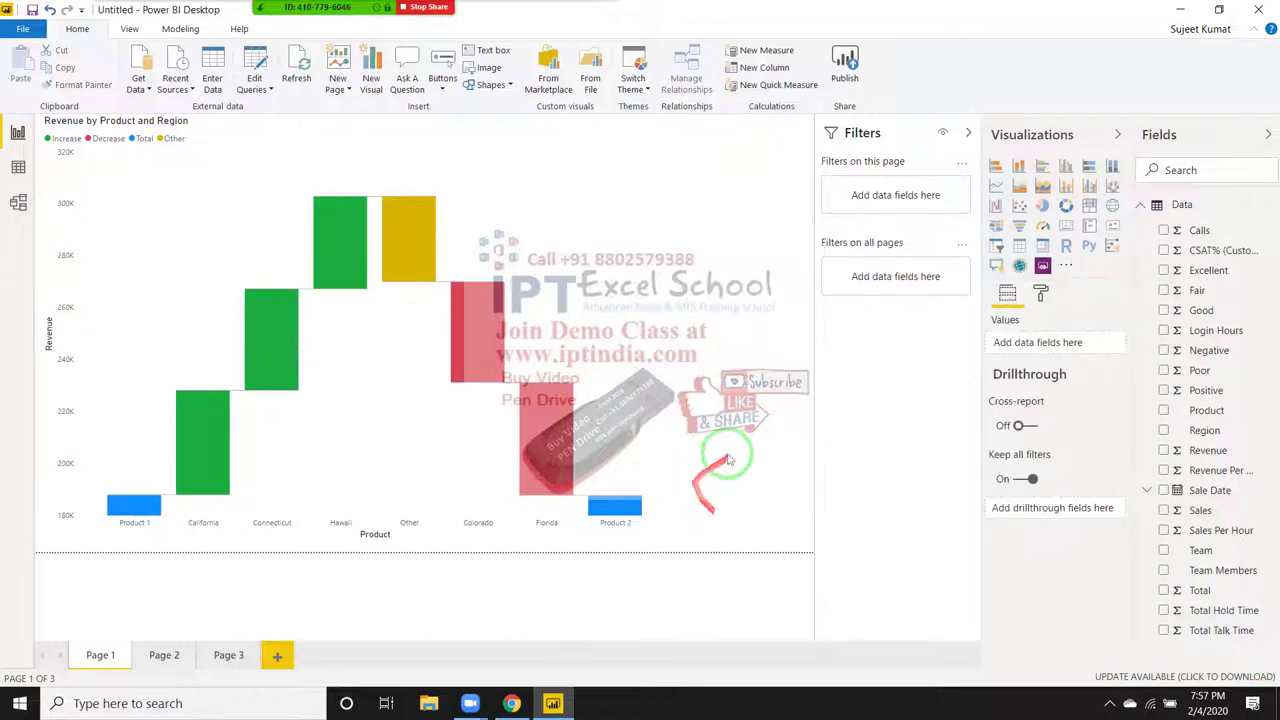
click(507, 142)
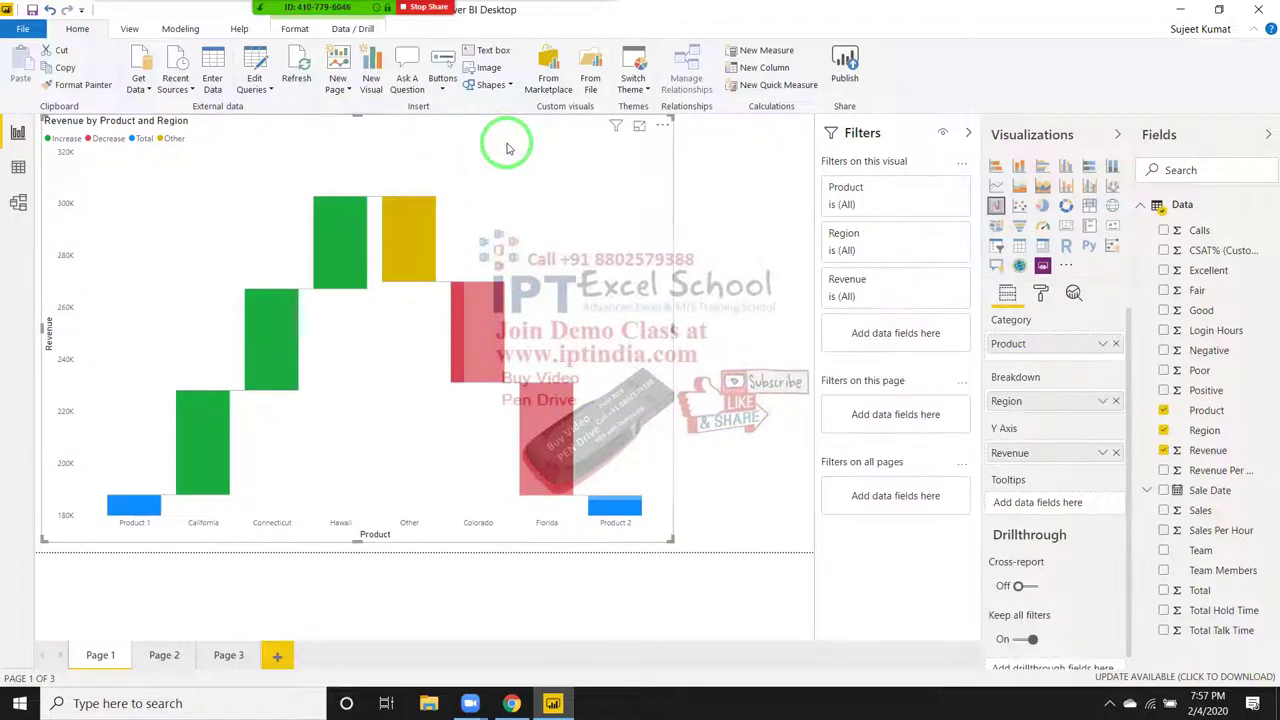
key(Delete)
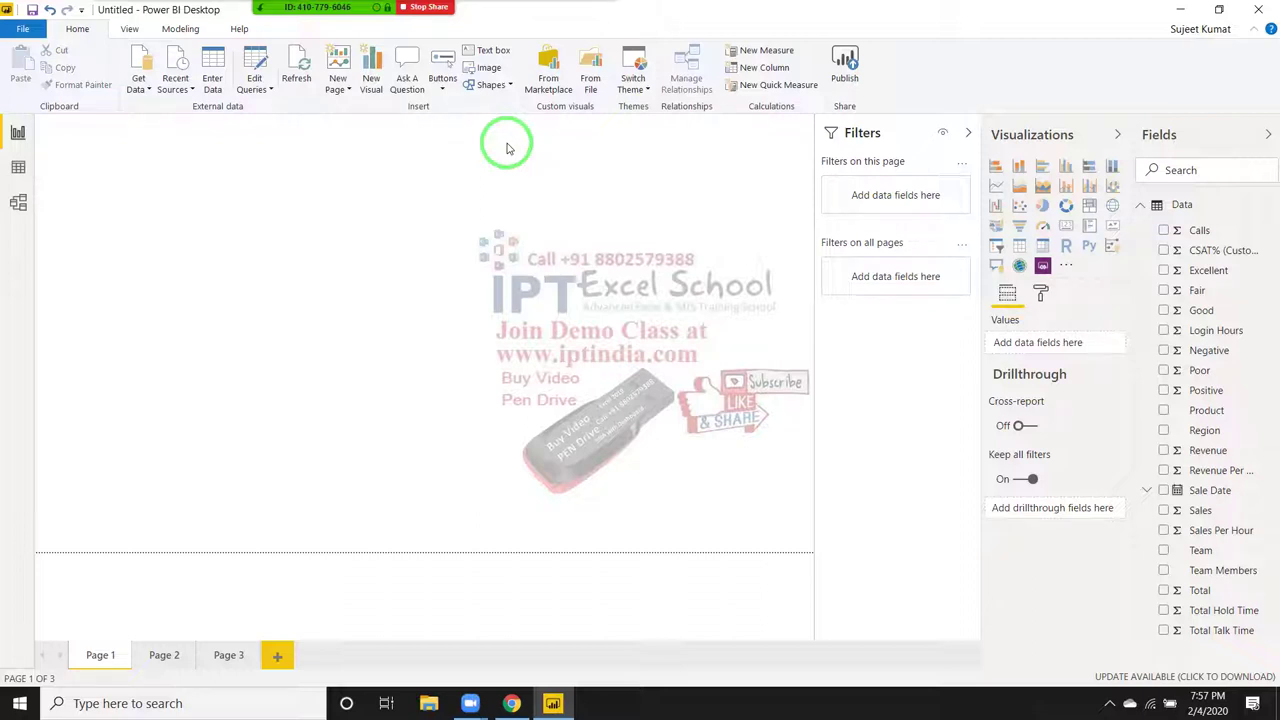
click(18, 166)
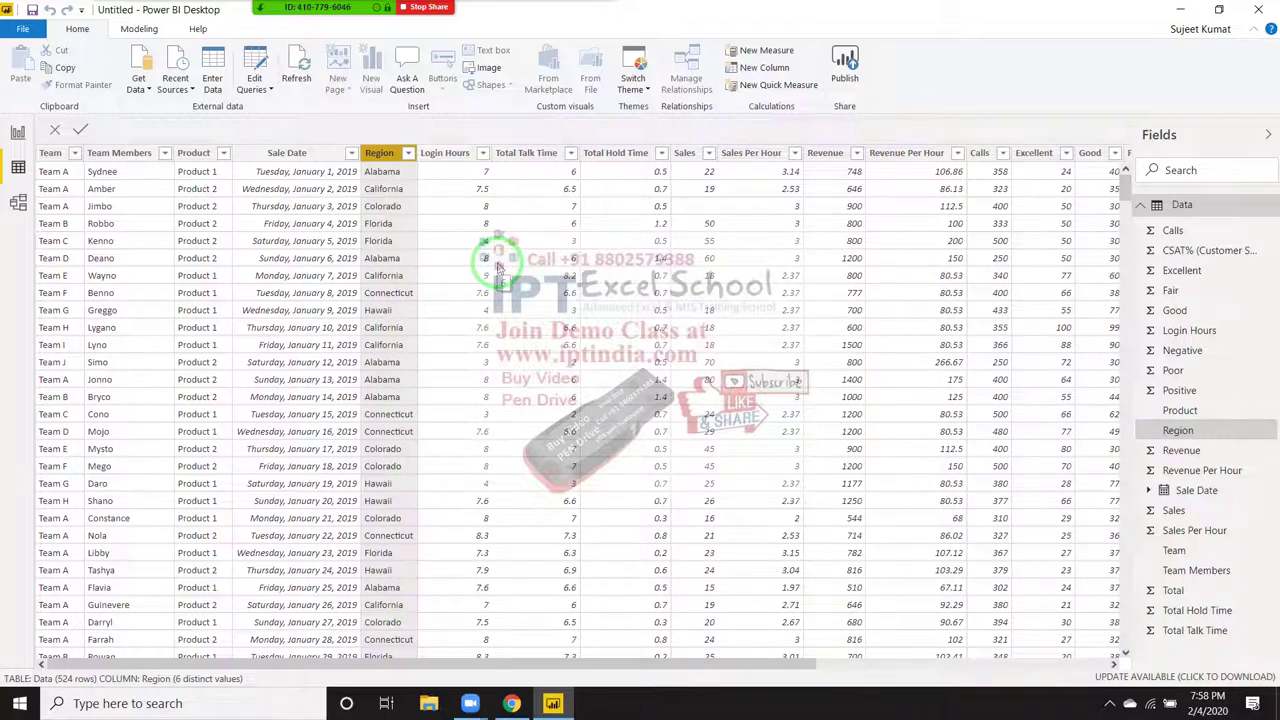
click(18, 134)
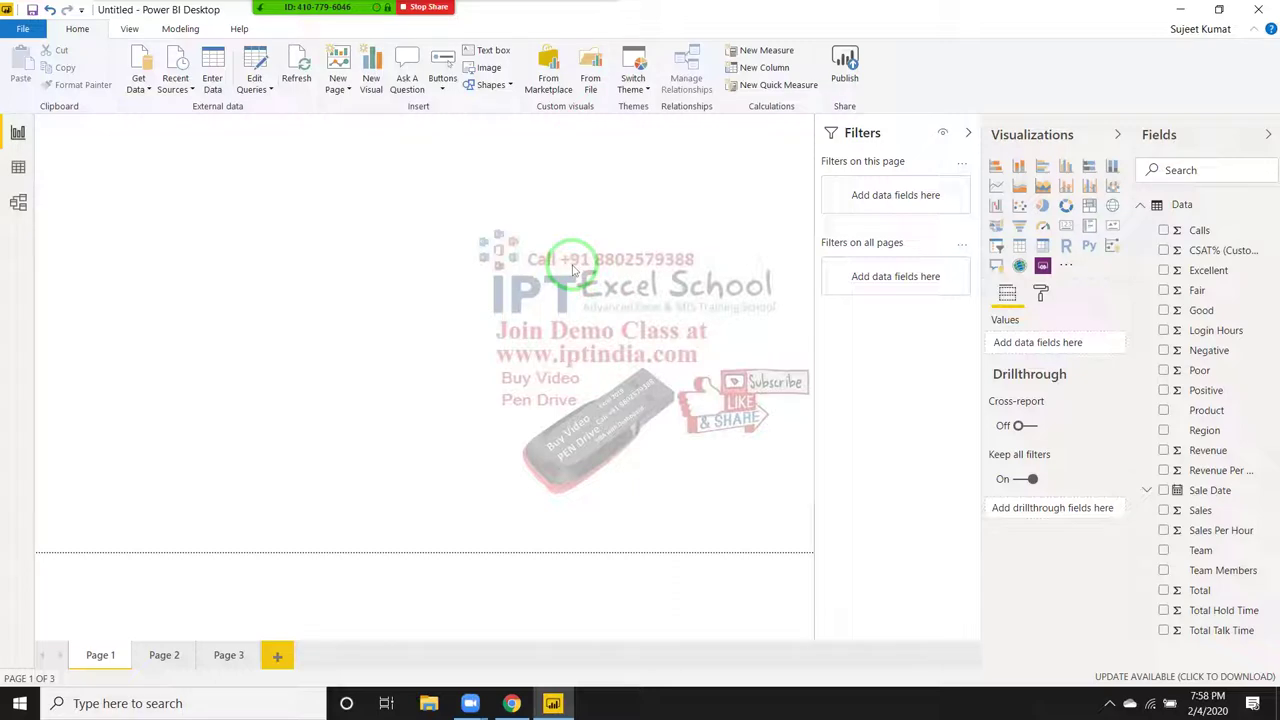
- In Chrome, open a new tab to google.com and search for 'dashboard'
click(511, 703)
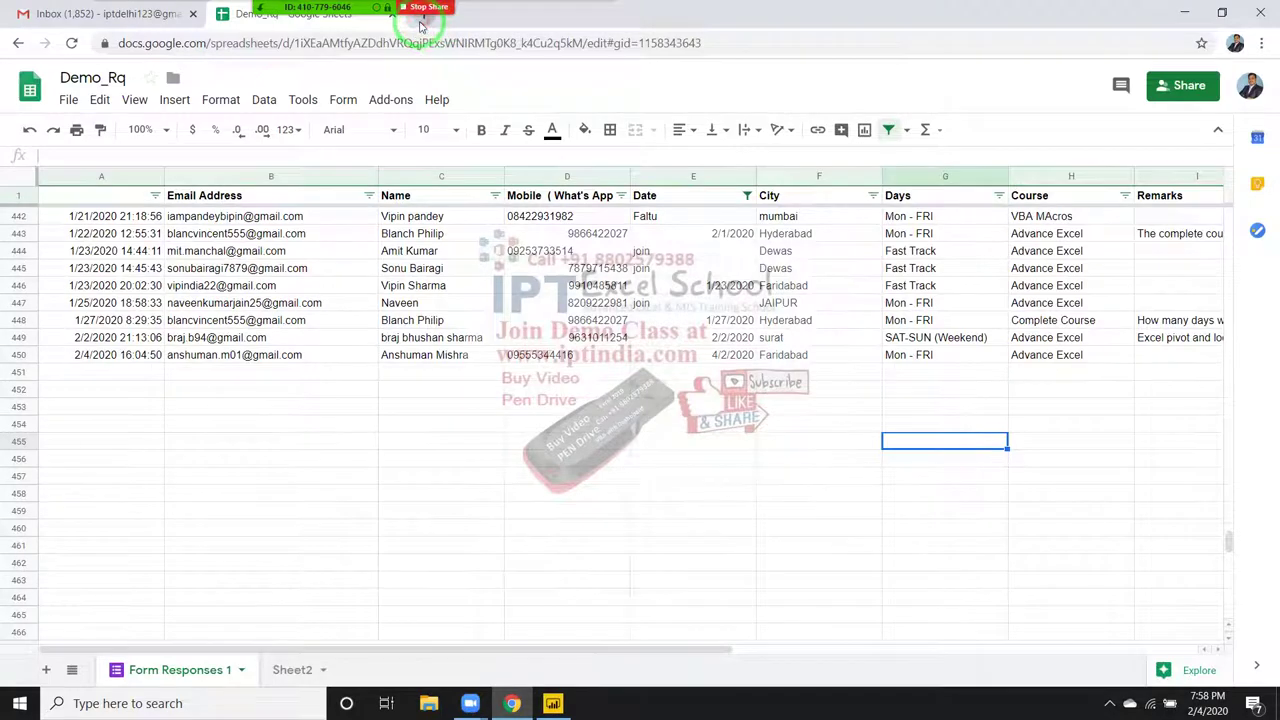
click(424, 13)
text(g)
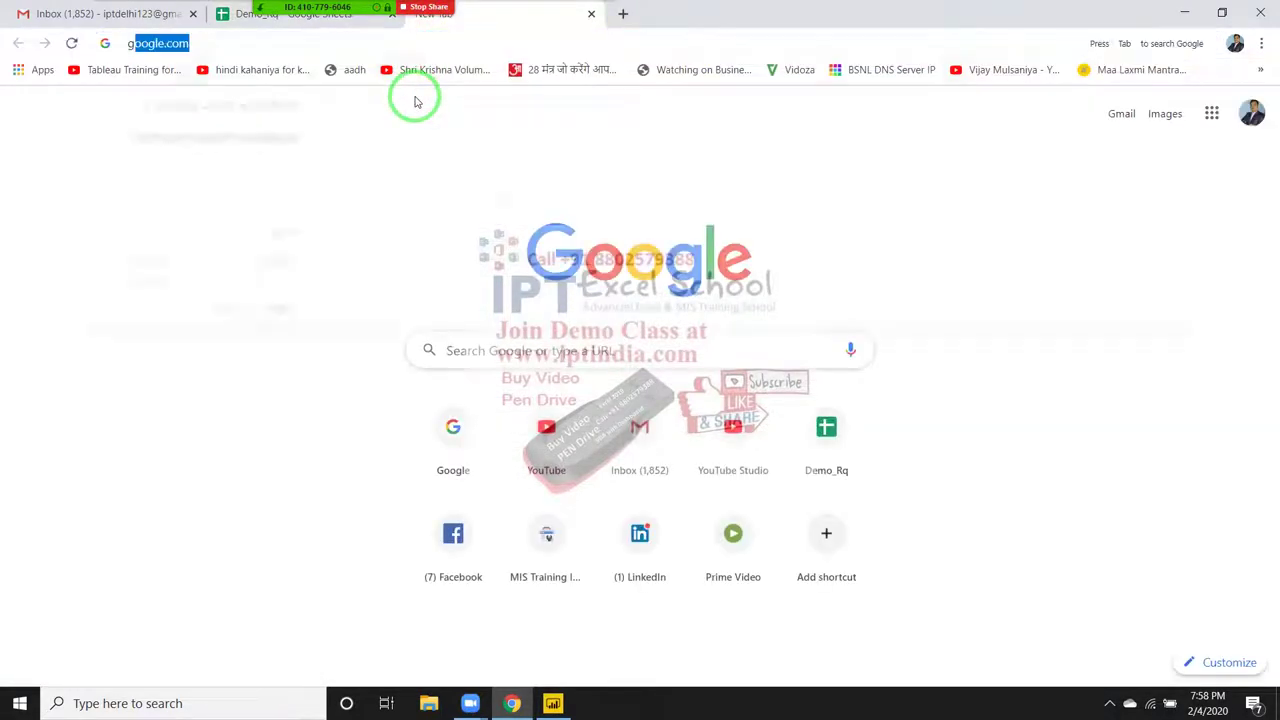
text(oogle.com)
key(Return)
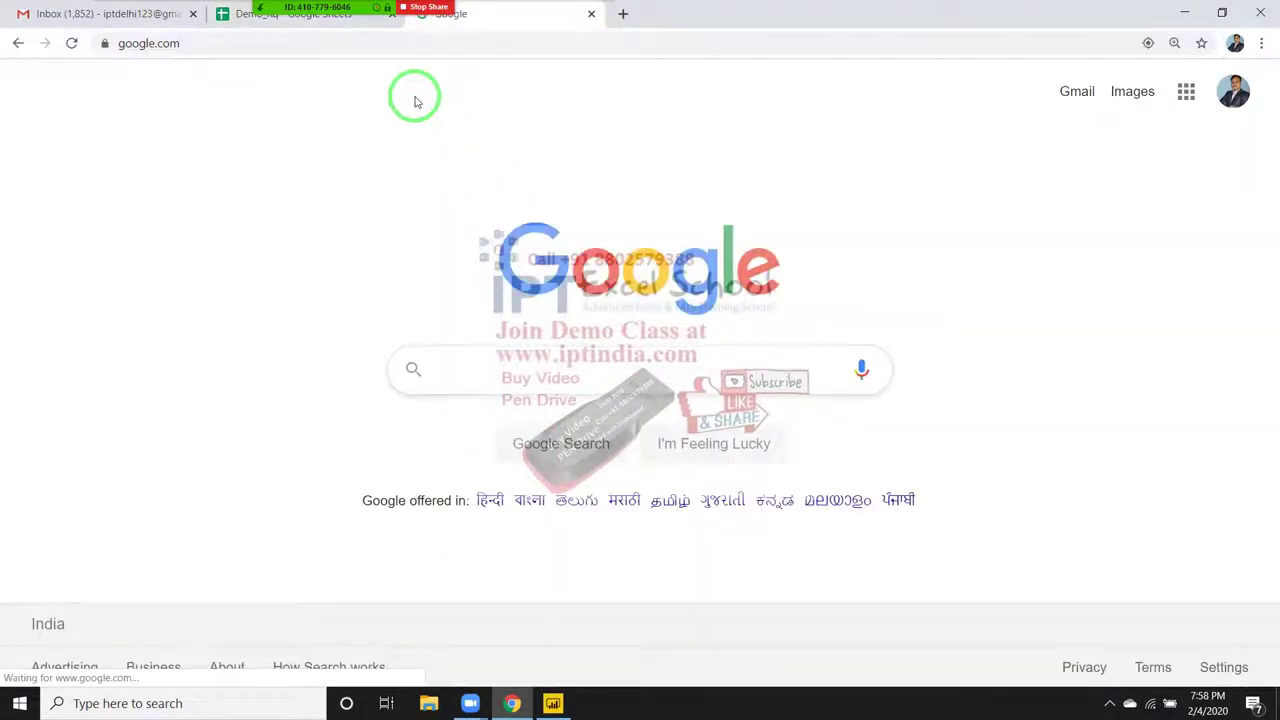
text(dash)
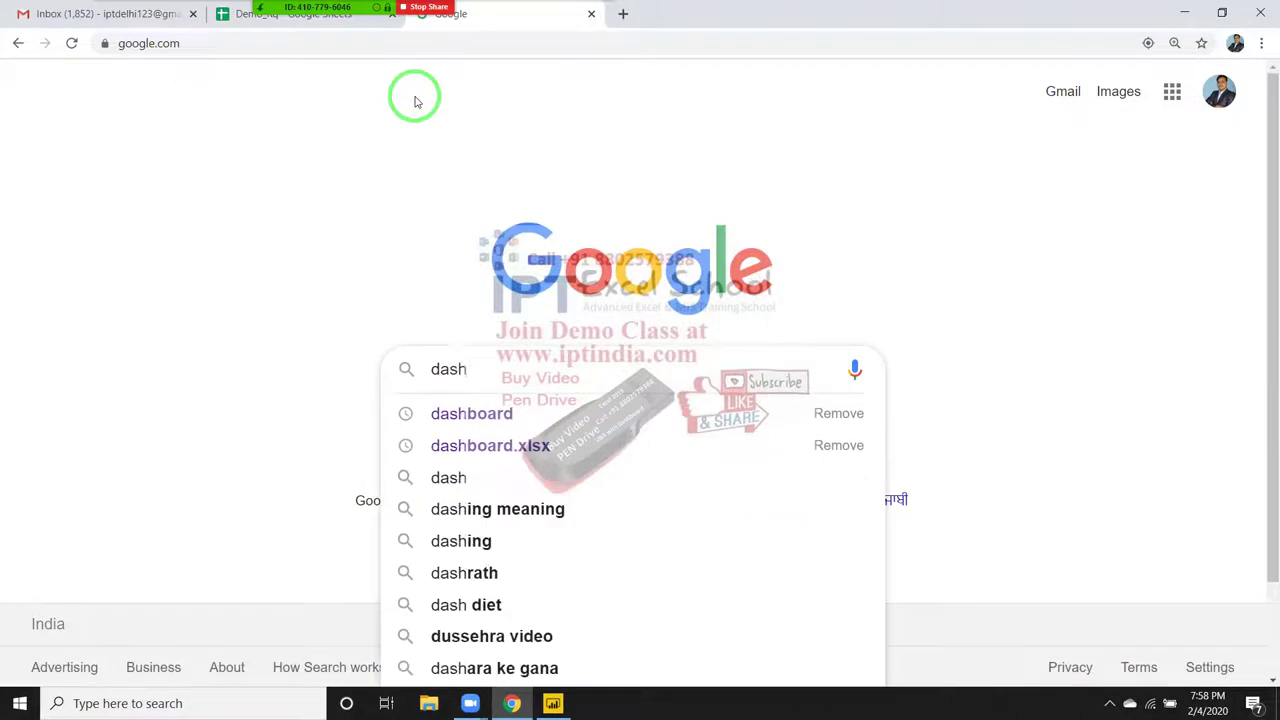
key(Down)
key(Return)
- Switch to Google Images results for dashboard and scroll through the thumbnails
drag(380, 328, 271, 205)
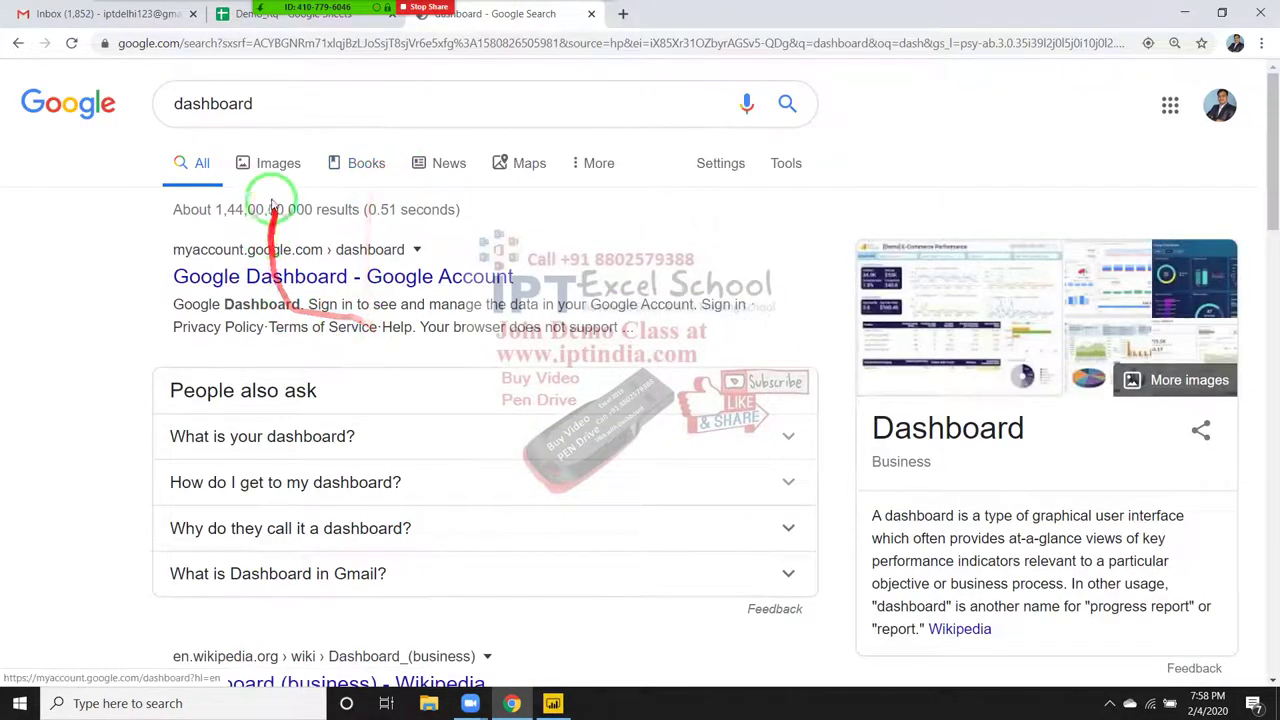
click(262, 160)
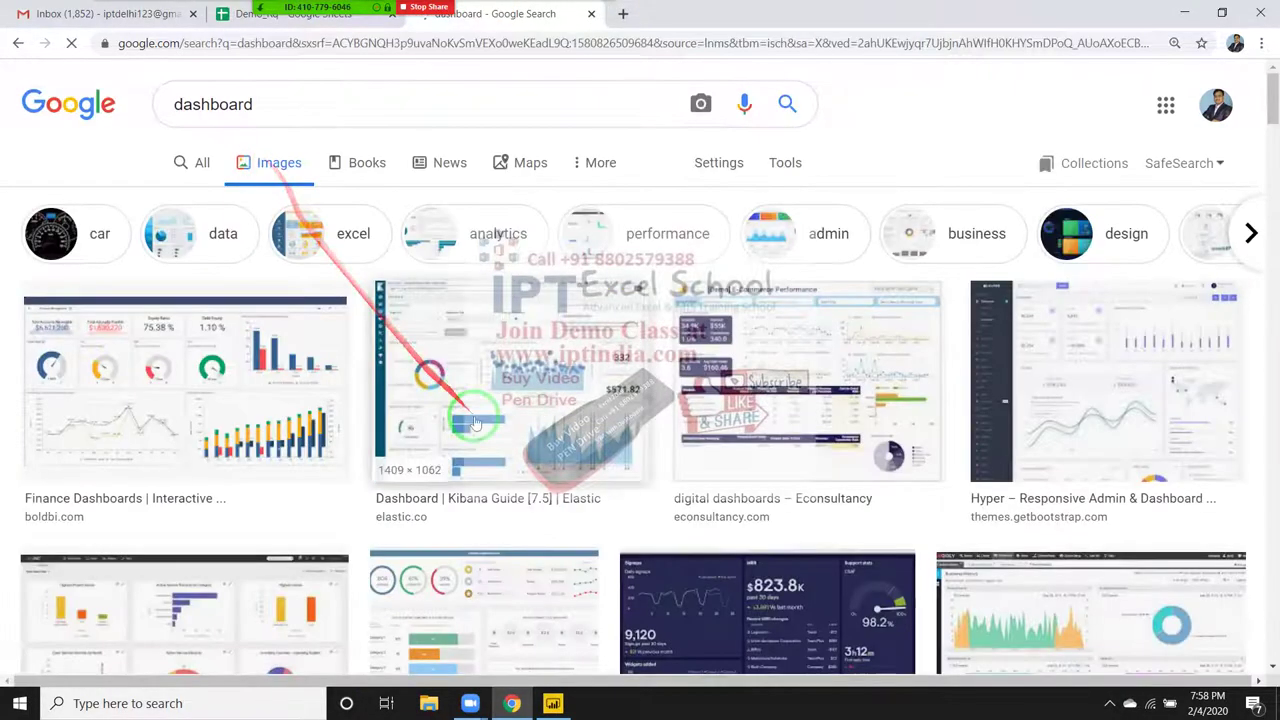
scroll(476, 424, down, 1)
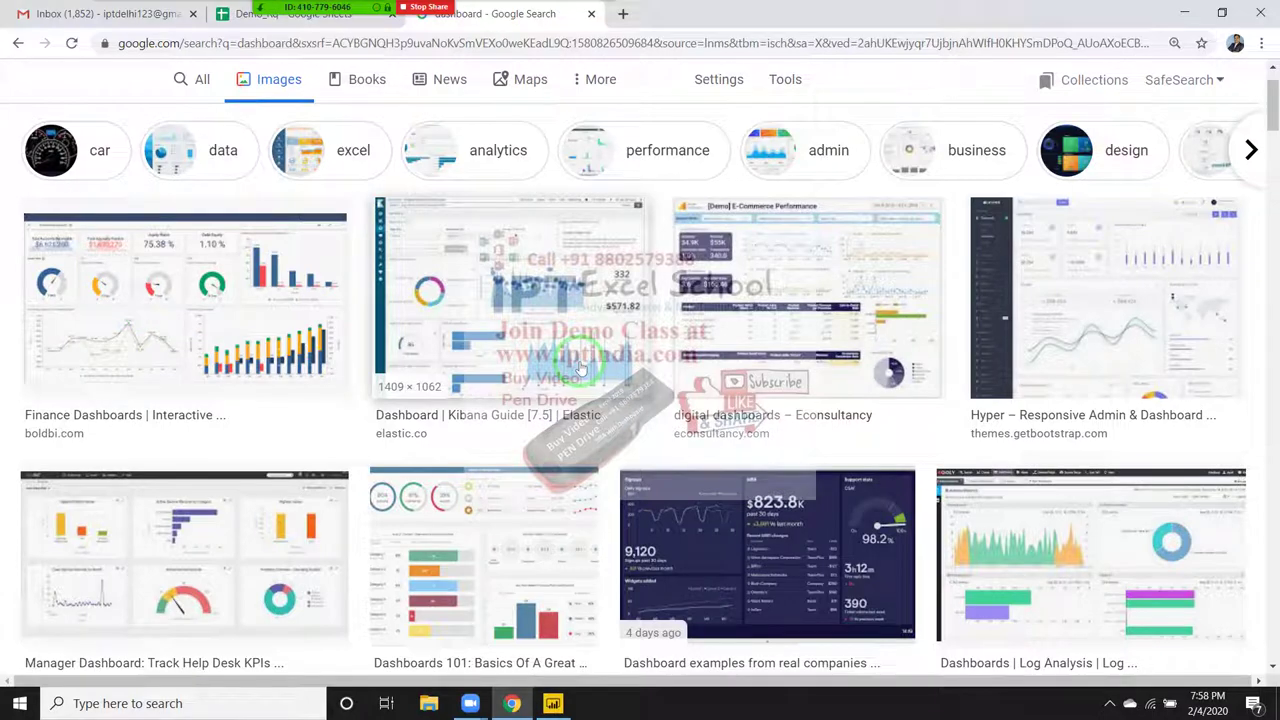
scroll(580, 368, down, 1)
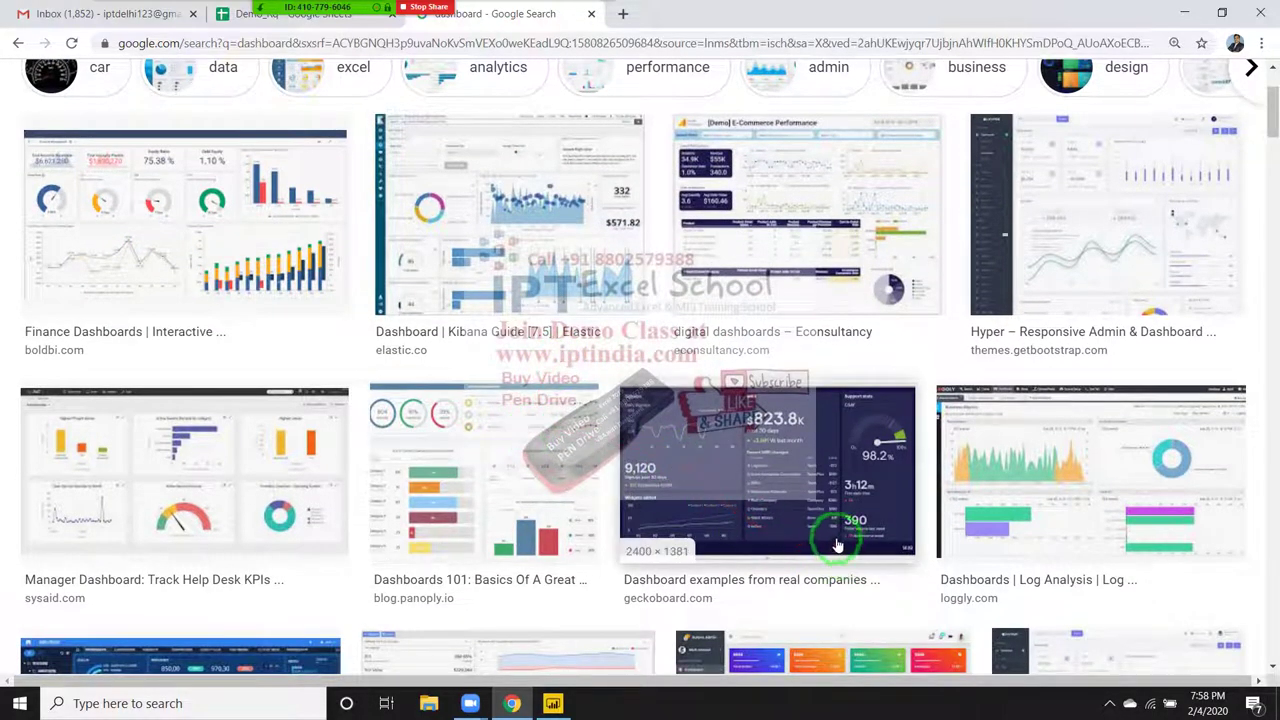
scroll(830, 530, down, 1)
scroll(830, 532, down, 1)
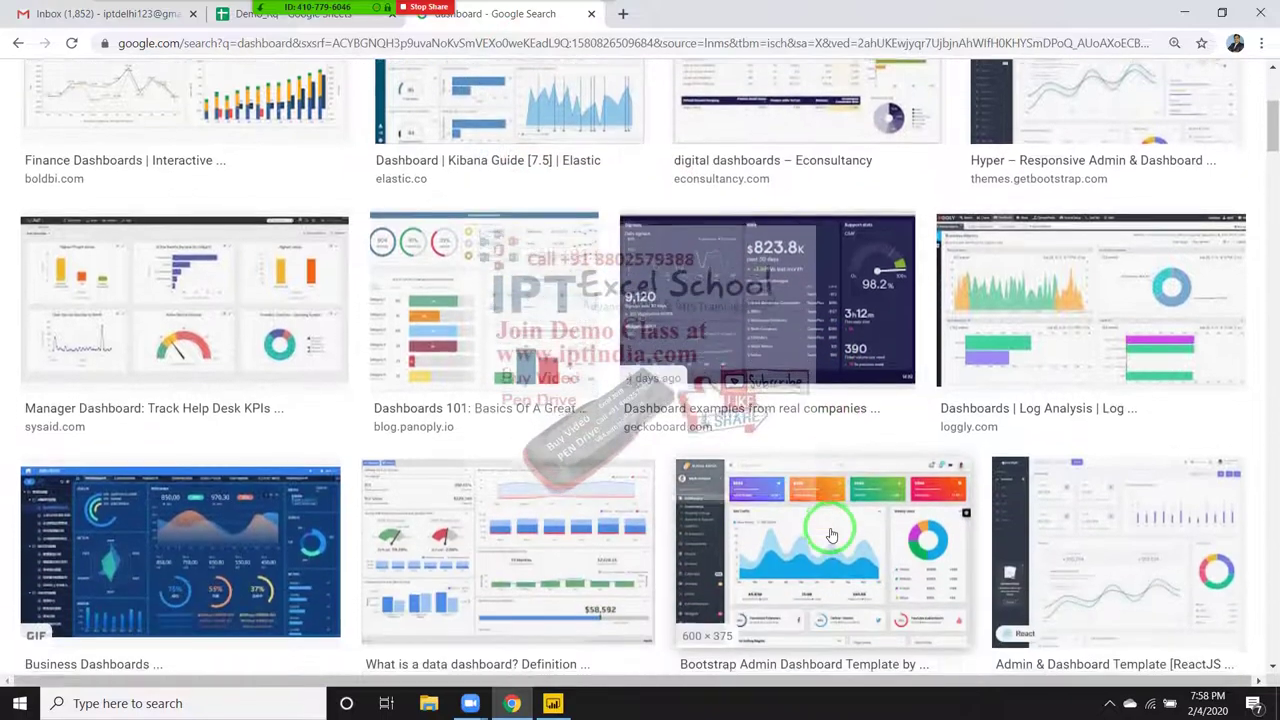
scroll(832, 536, down, 1)
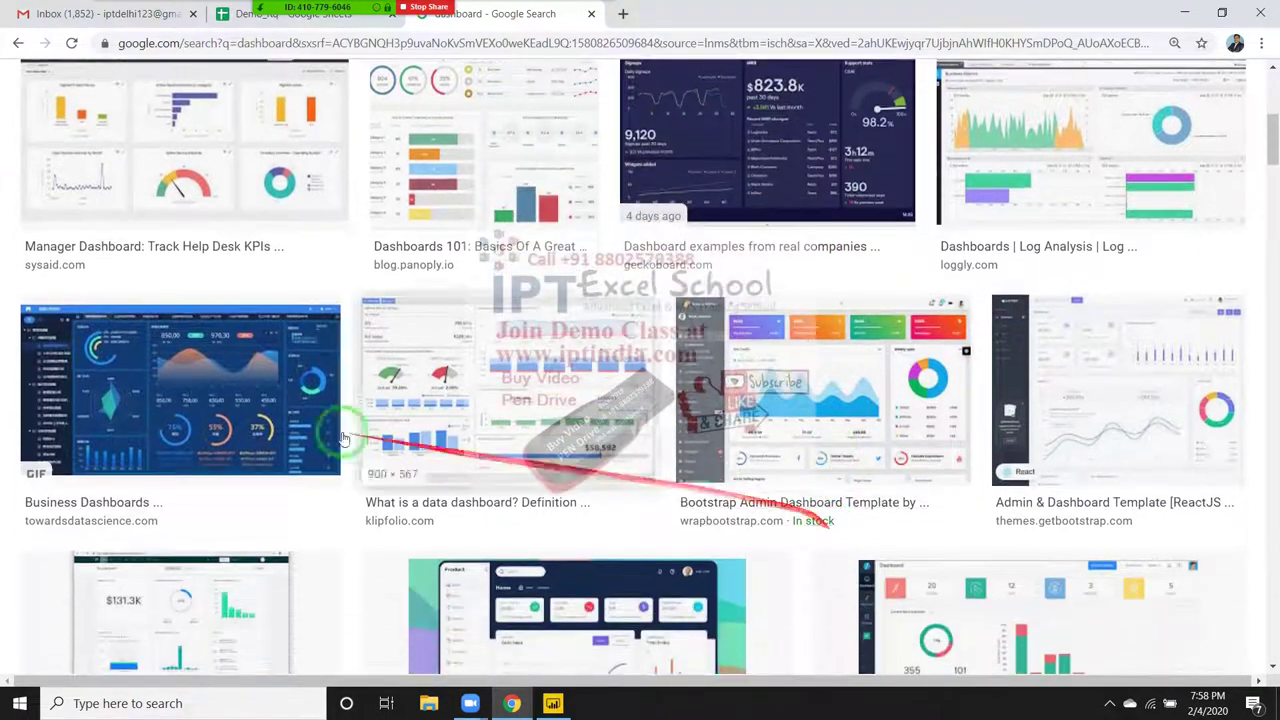
- Preview the Business Dashboards and Bulona admin template images, then show the desktop
click(201, 406)
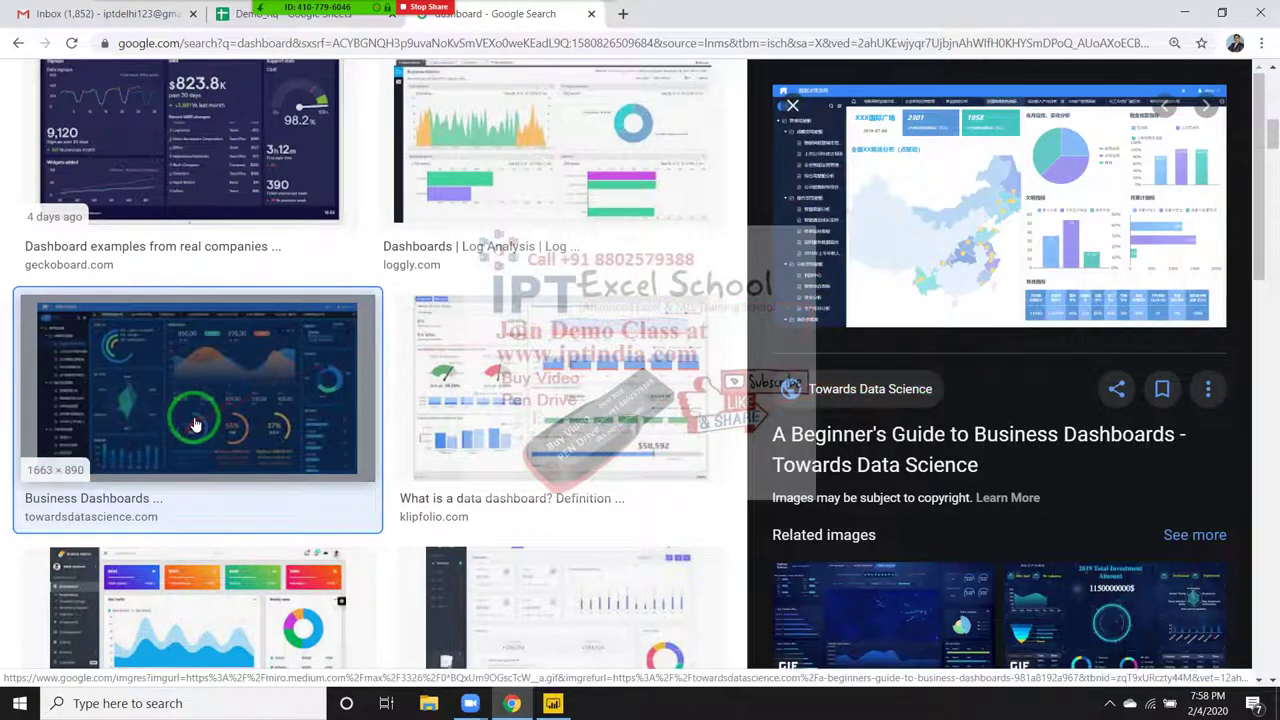
right_click(195, 420)
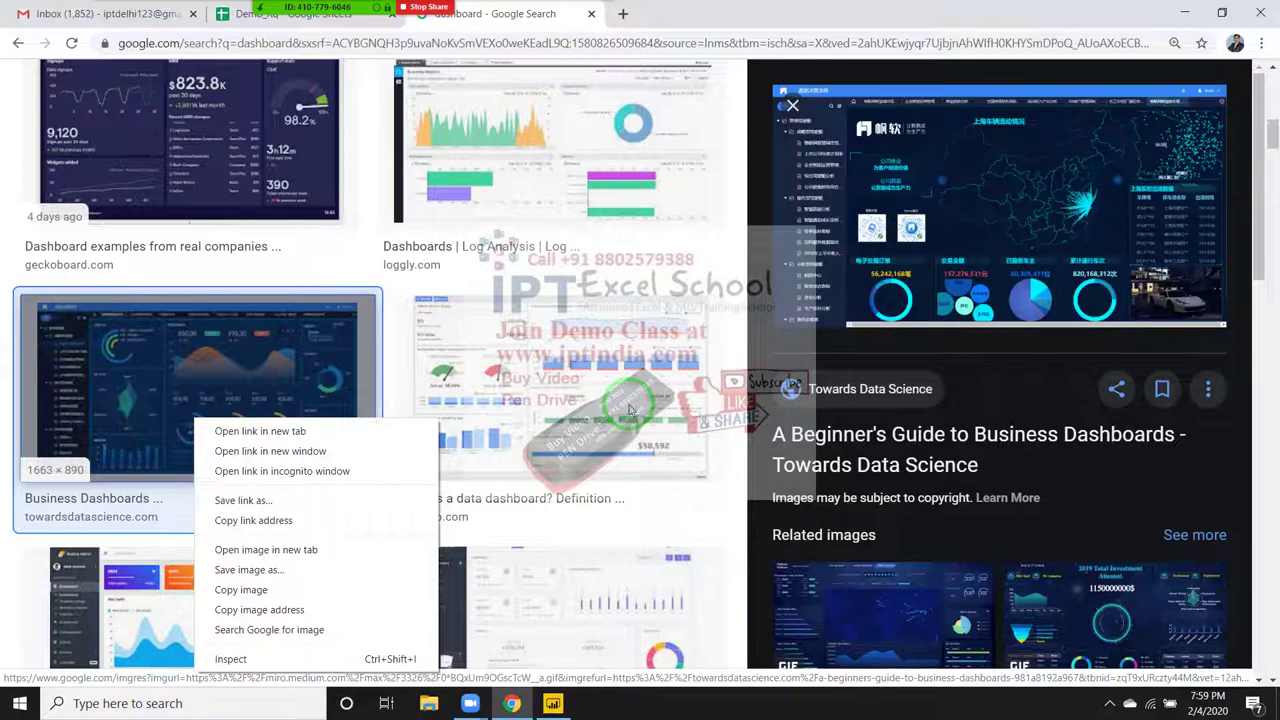
click(630, 410)
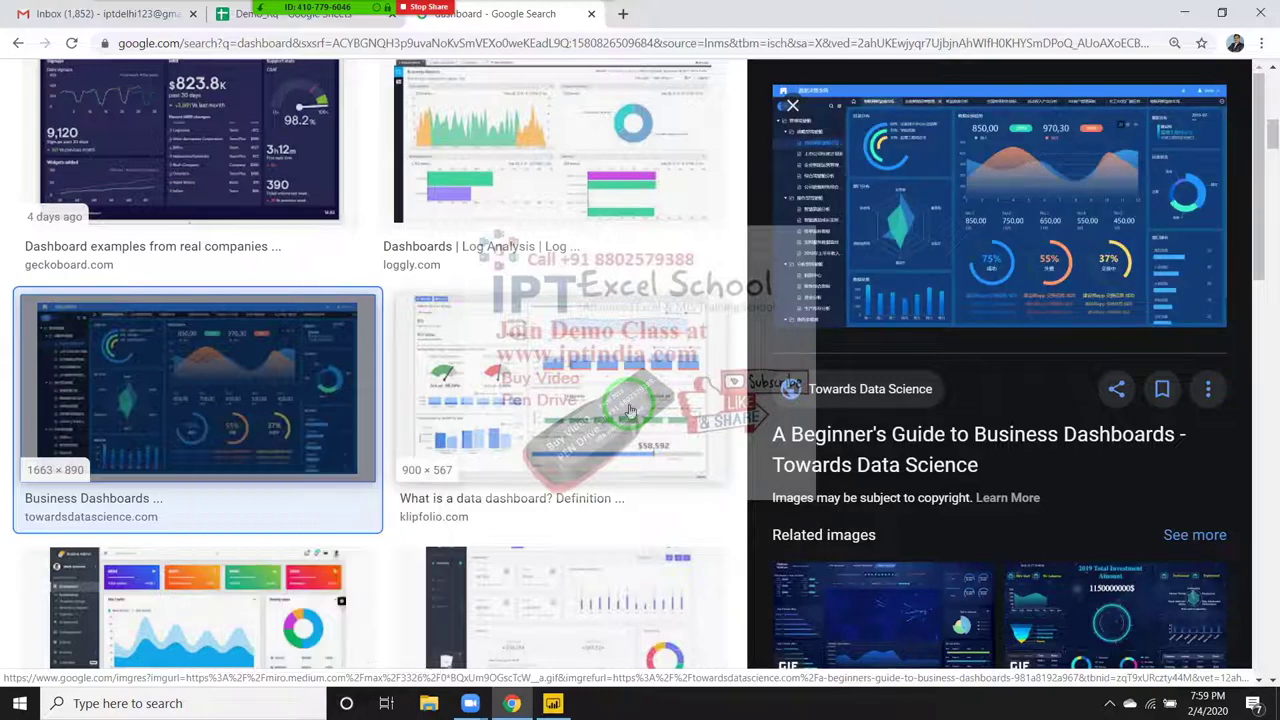
scroll(297, 447, down, 2)
click(297, 447)
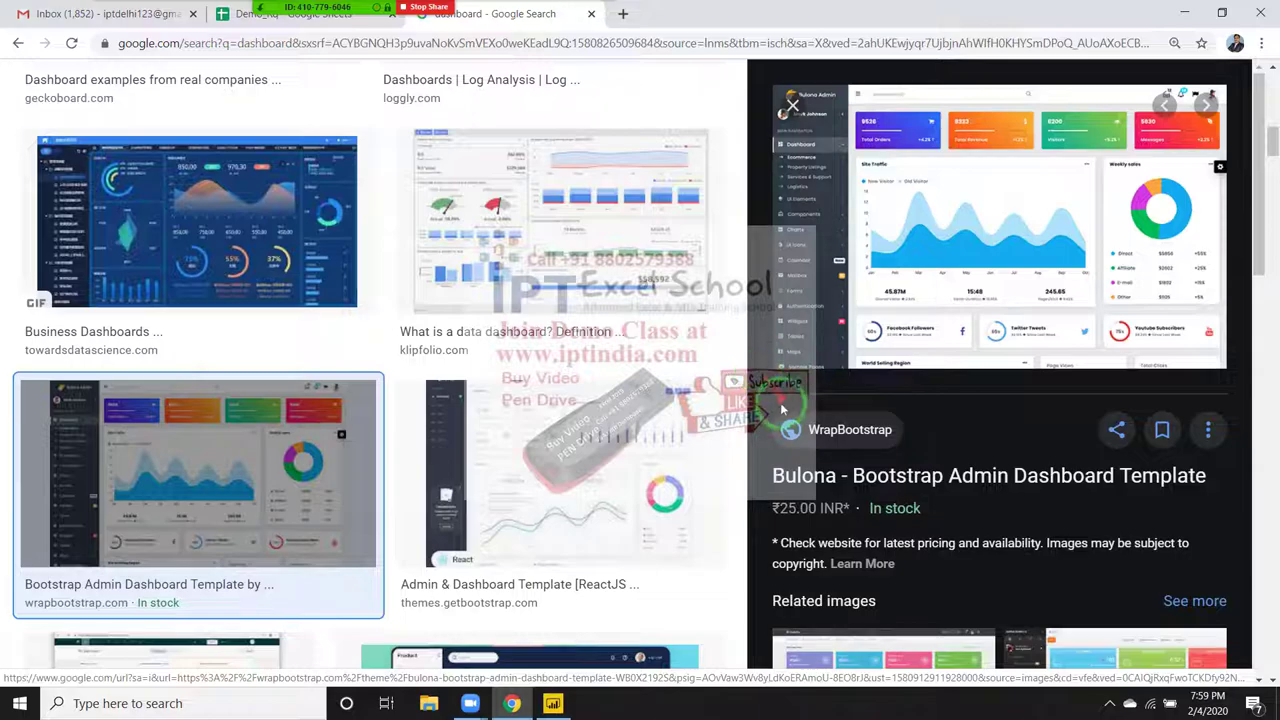
key(super+d)
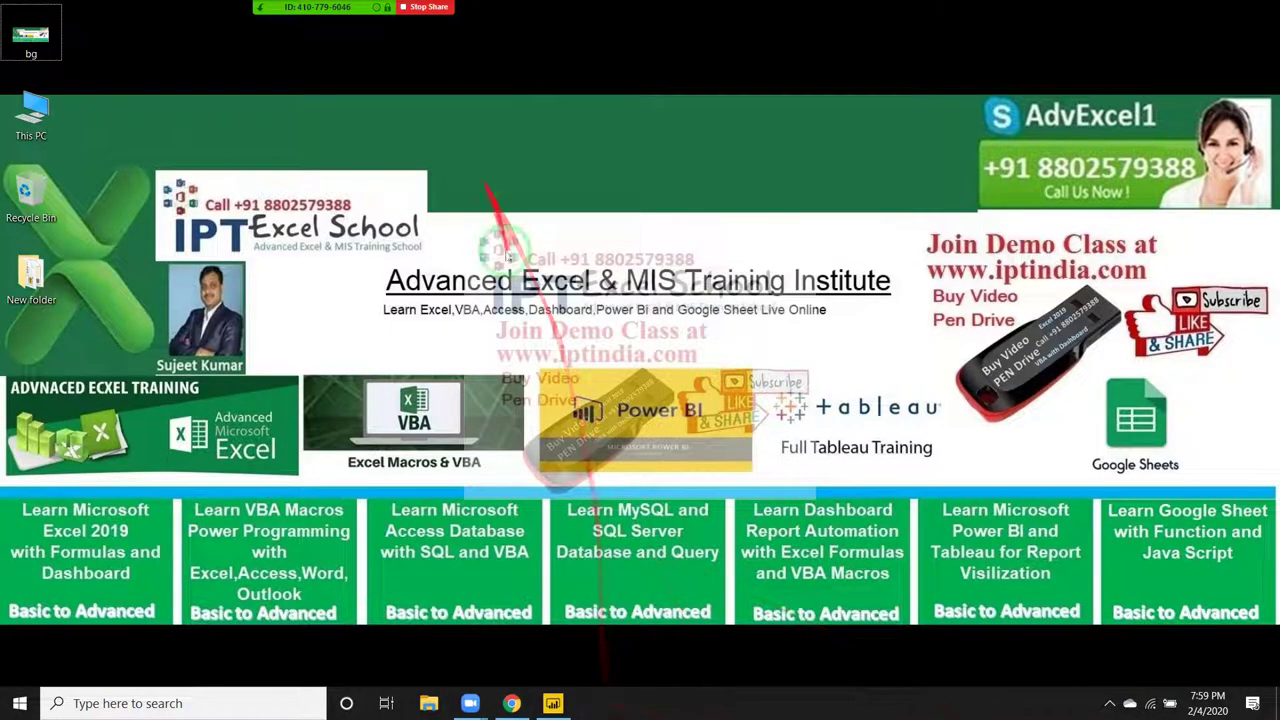
- In Power BI, open Get Data's full connector list and select Text/CSV
click(552, 703)
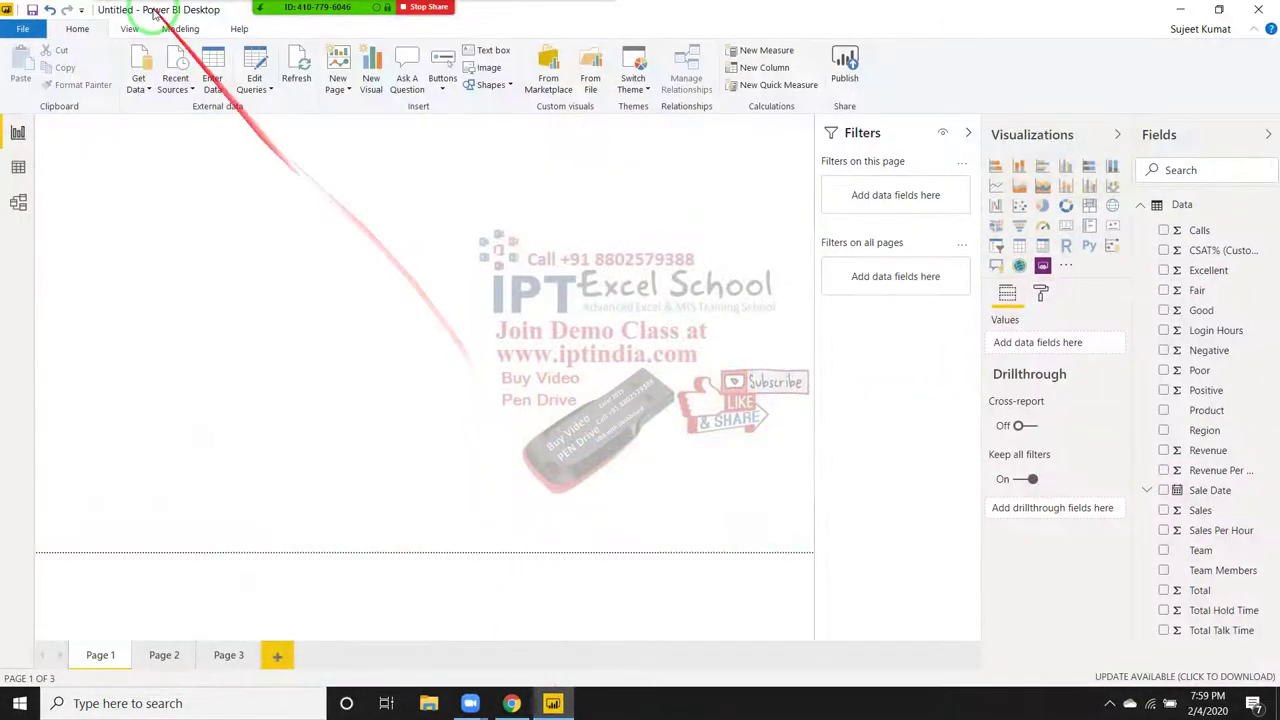
click(149, 90)
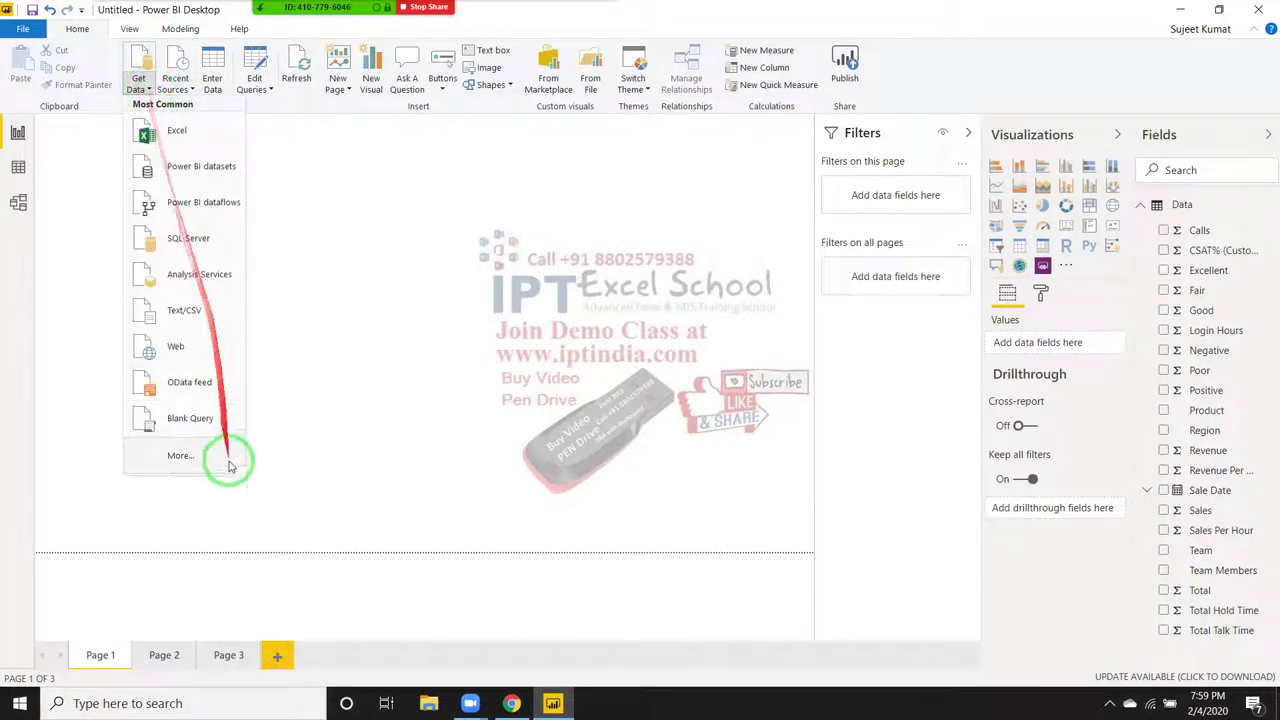
click(181, 456)
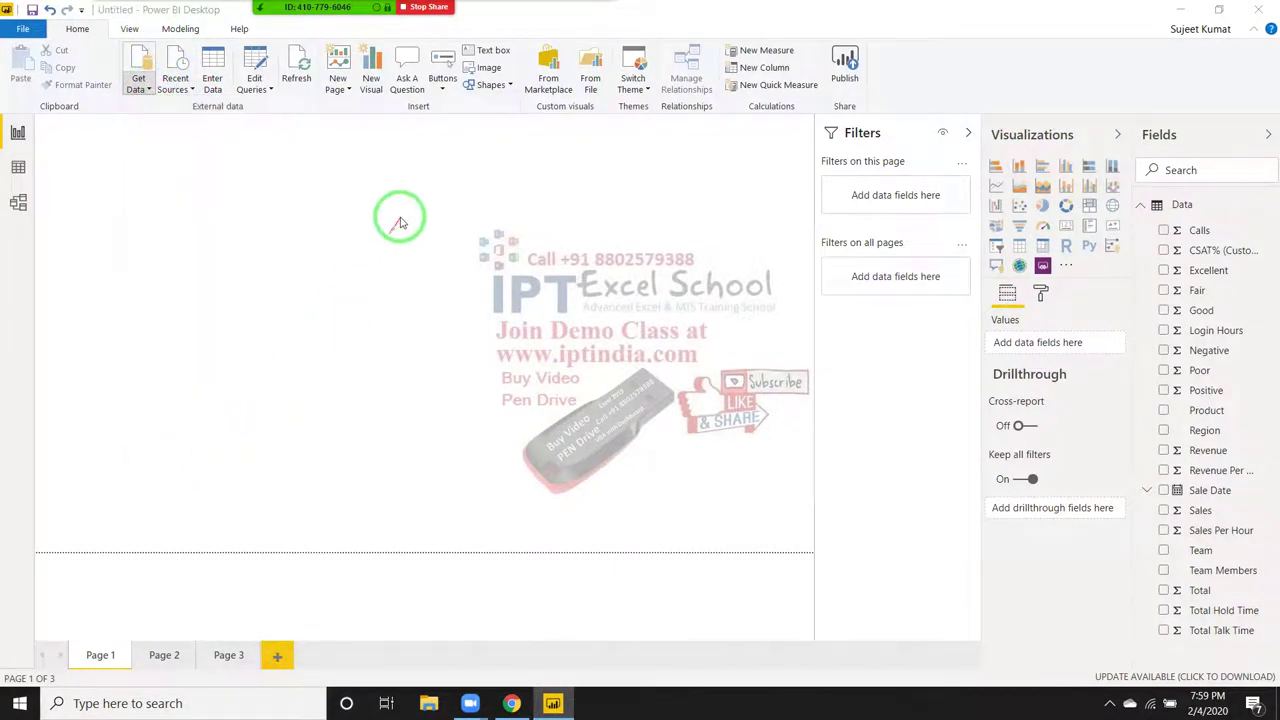
drag(371, 206, 497, 543)
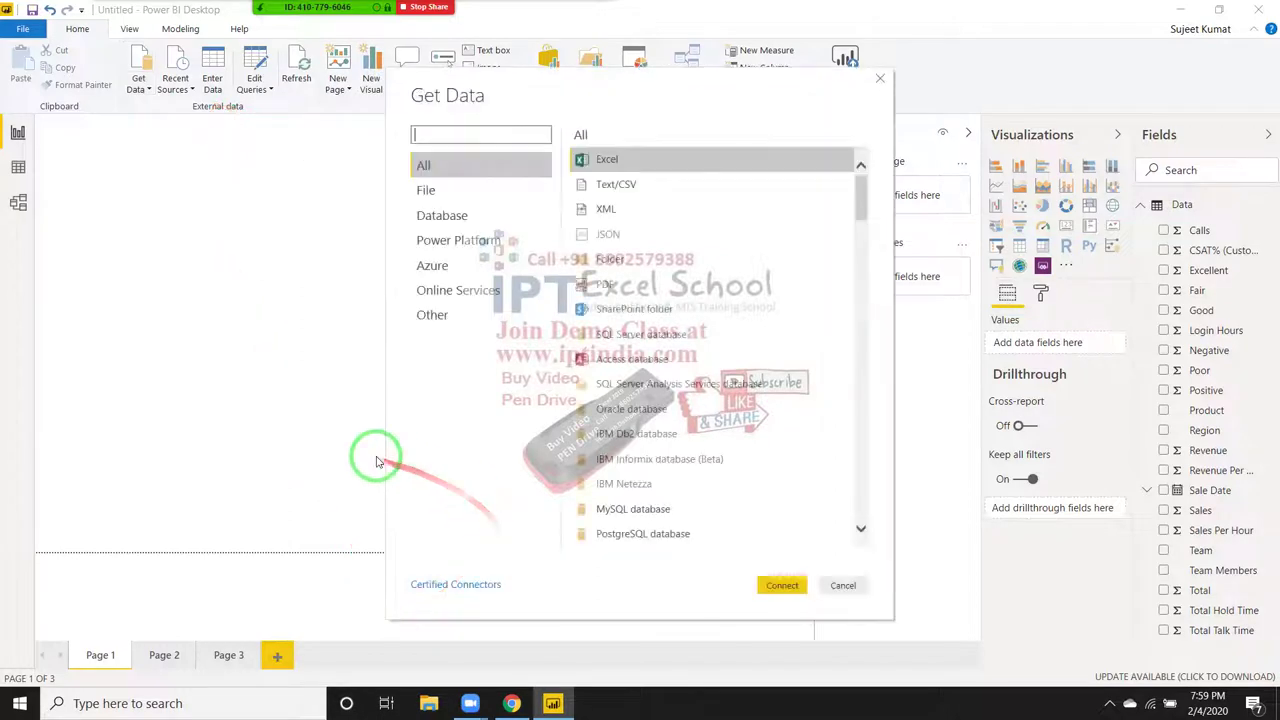
drag(371, 457, 603, 185)
click(603, 185)
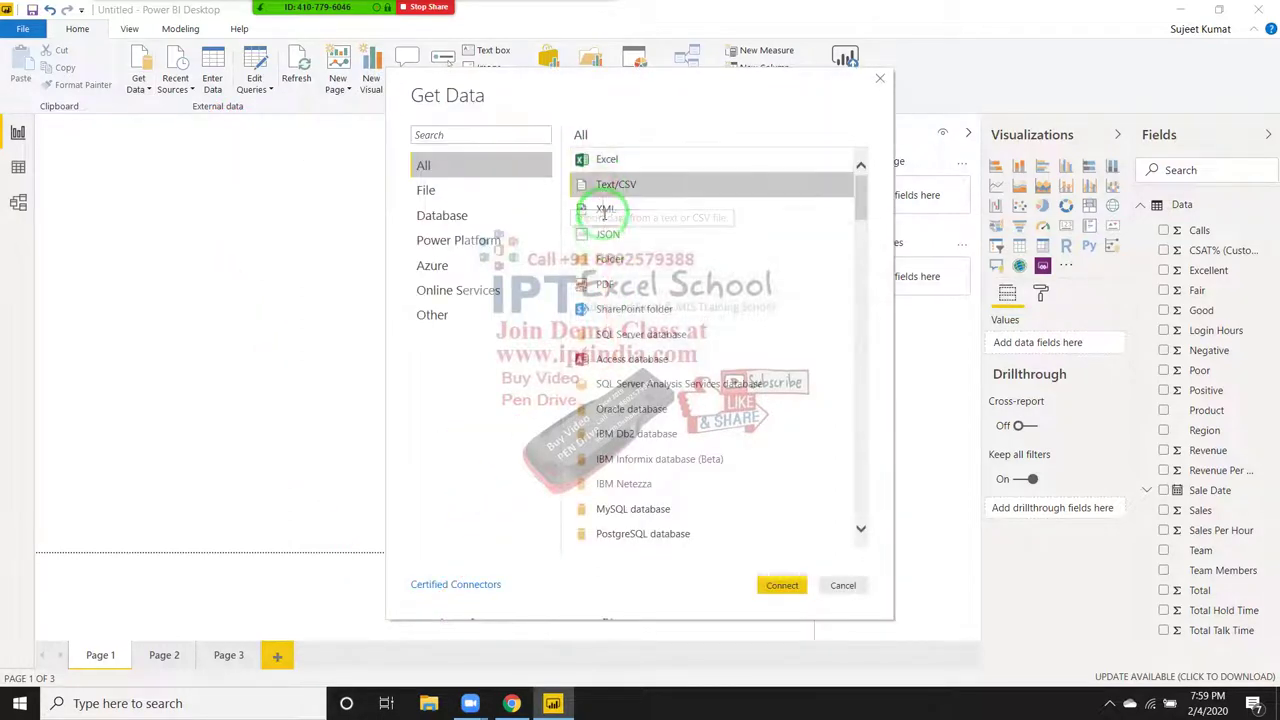
- Close the connector list without connecting, then show the desktop and hidden tray icons
drag(608, 330, 573, 680)
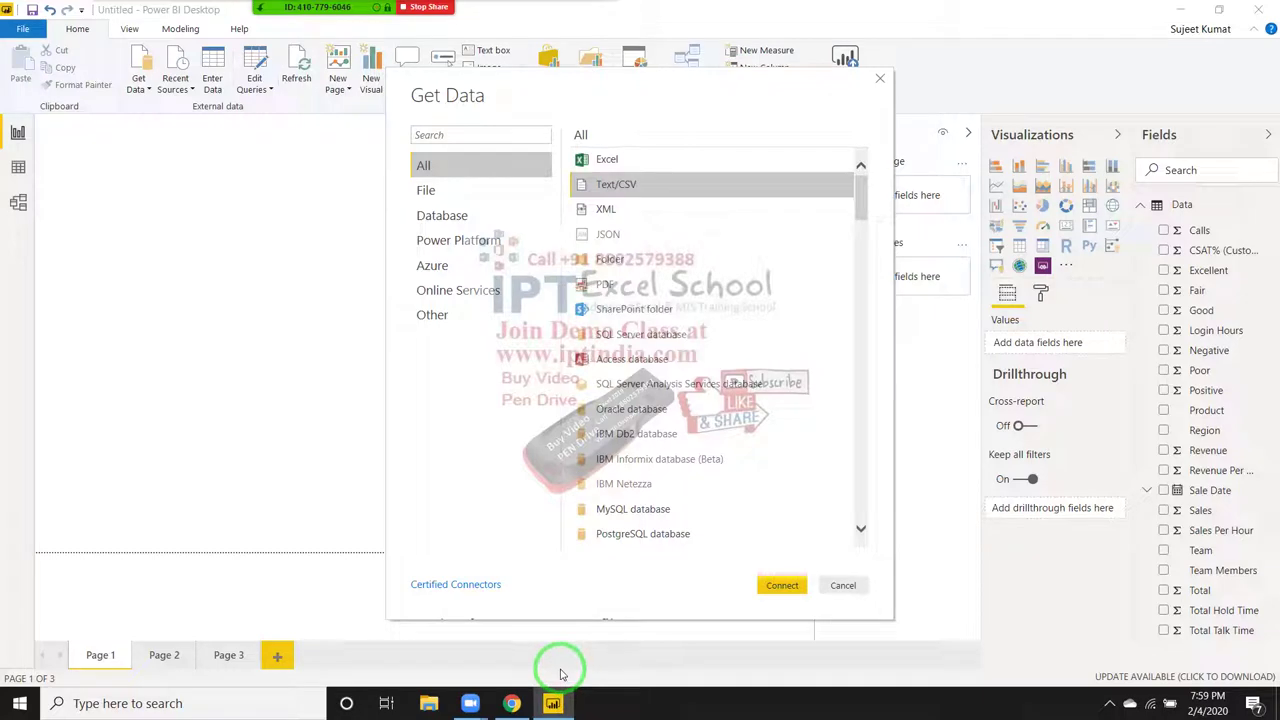
mouse_move(561, 675)
mouse_down()
mouse_move(858, 199)
mouse_move(850, 285)
mouse_move(843, 163)
mouse_up()
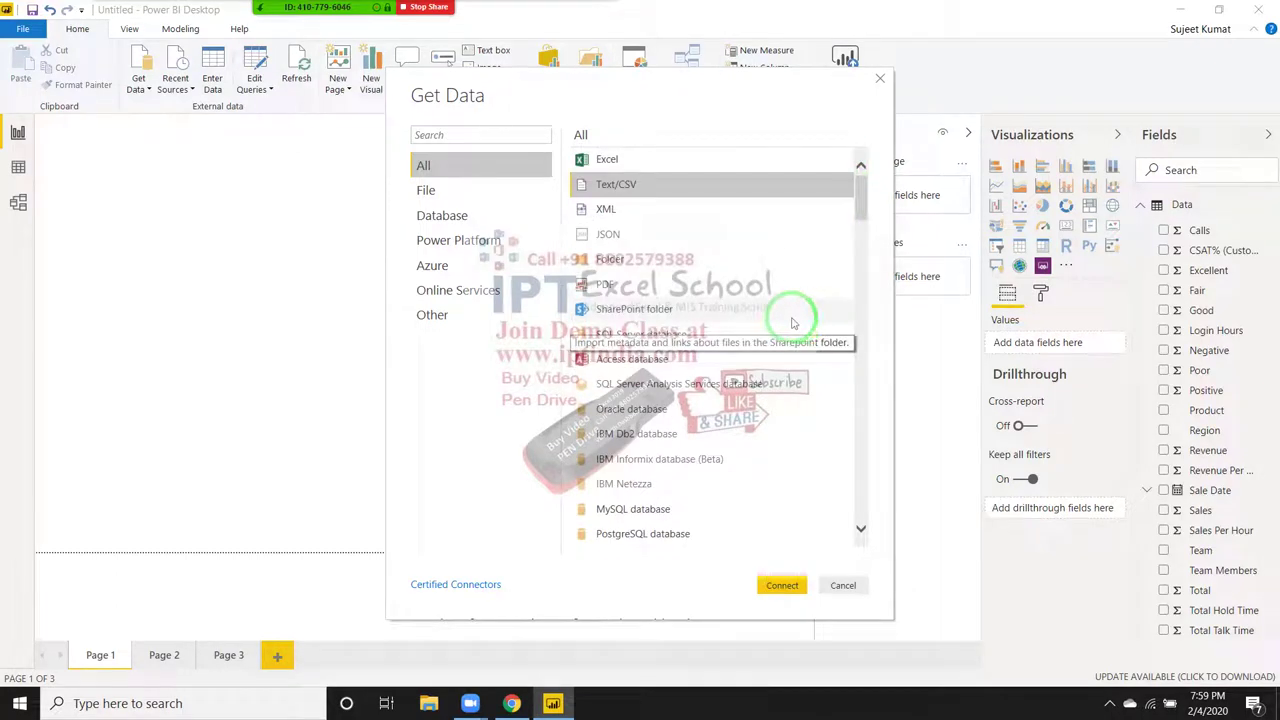
key(Escape)
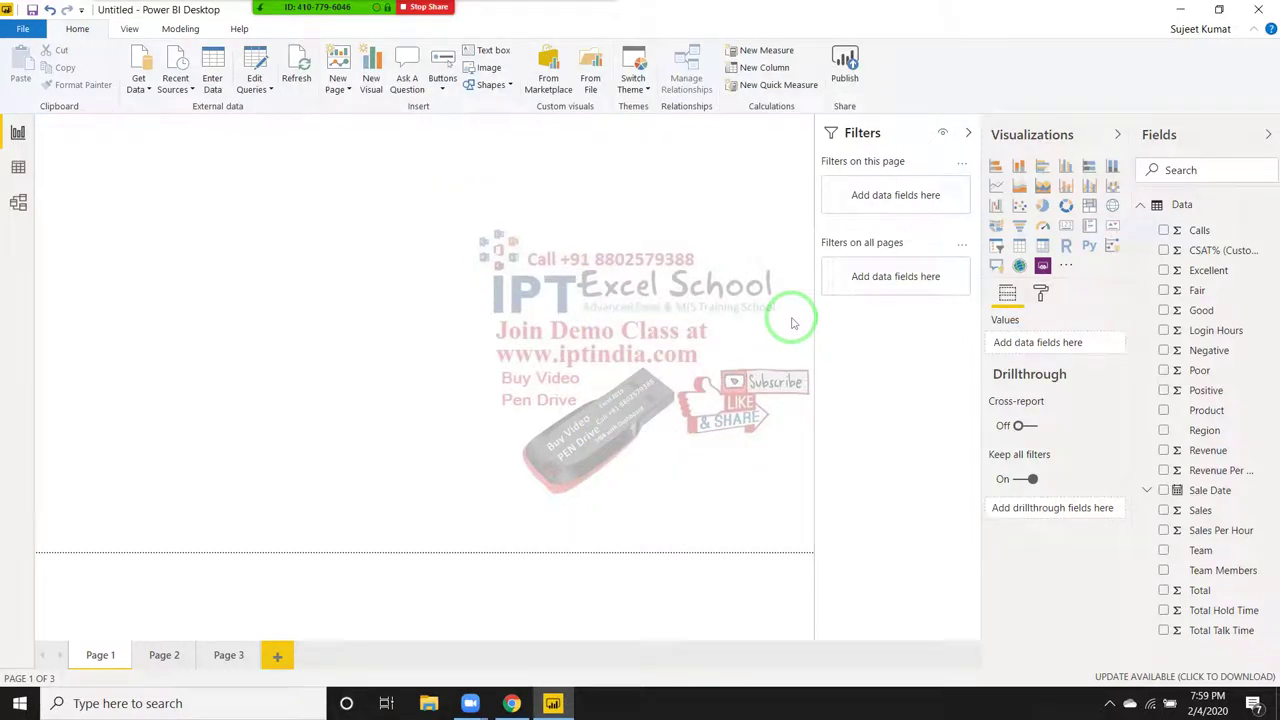
key(super+d)
click(1111, 704)
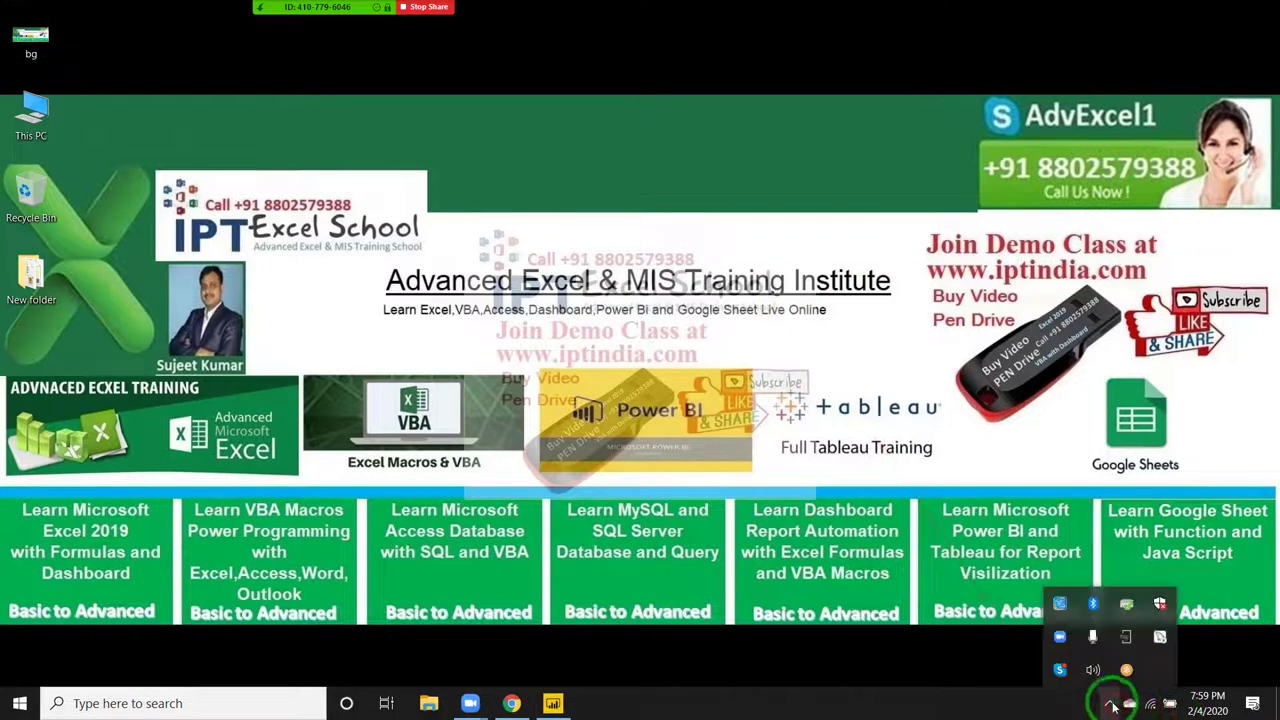